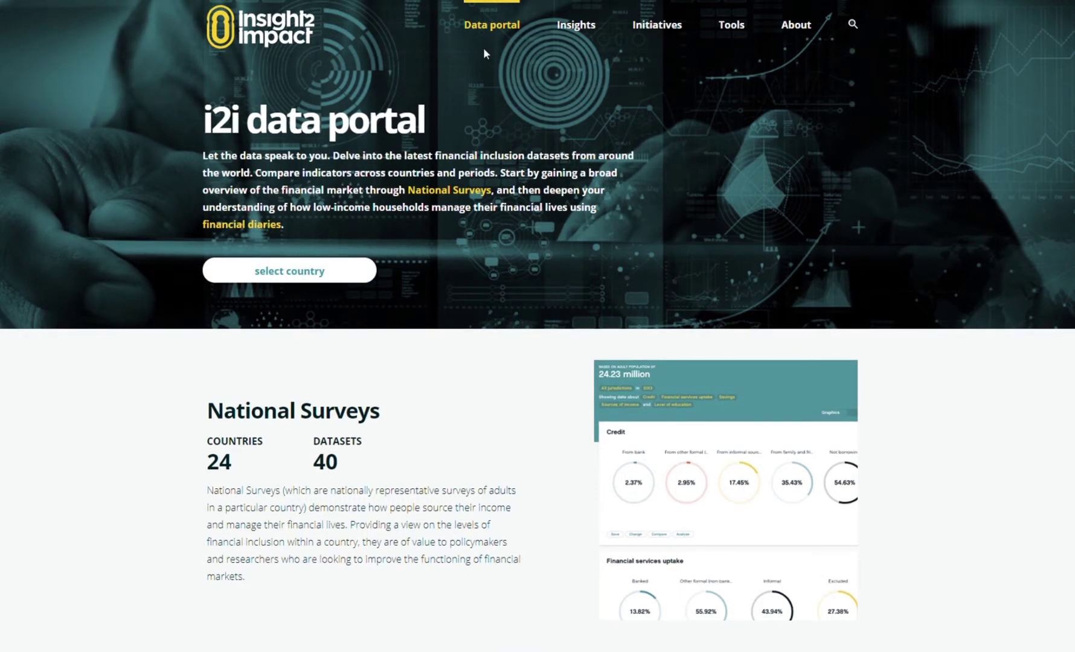
Choose Kenya from the country list and open its geospatial data map
left_click(329, 278)
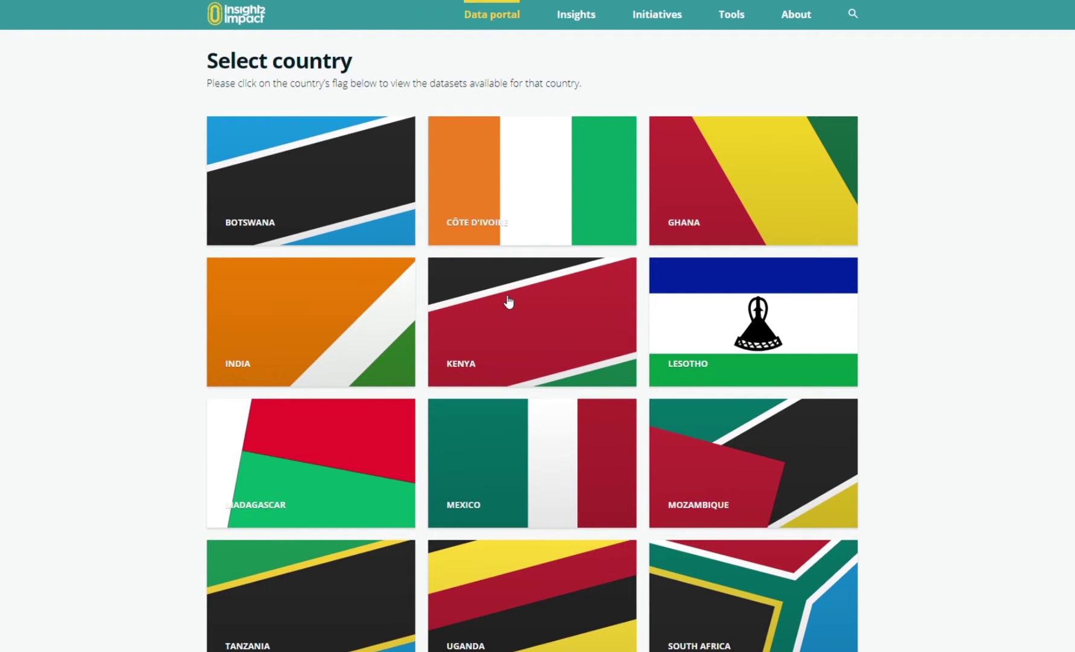
left_click(514, 302)
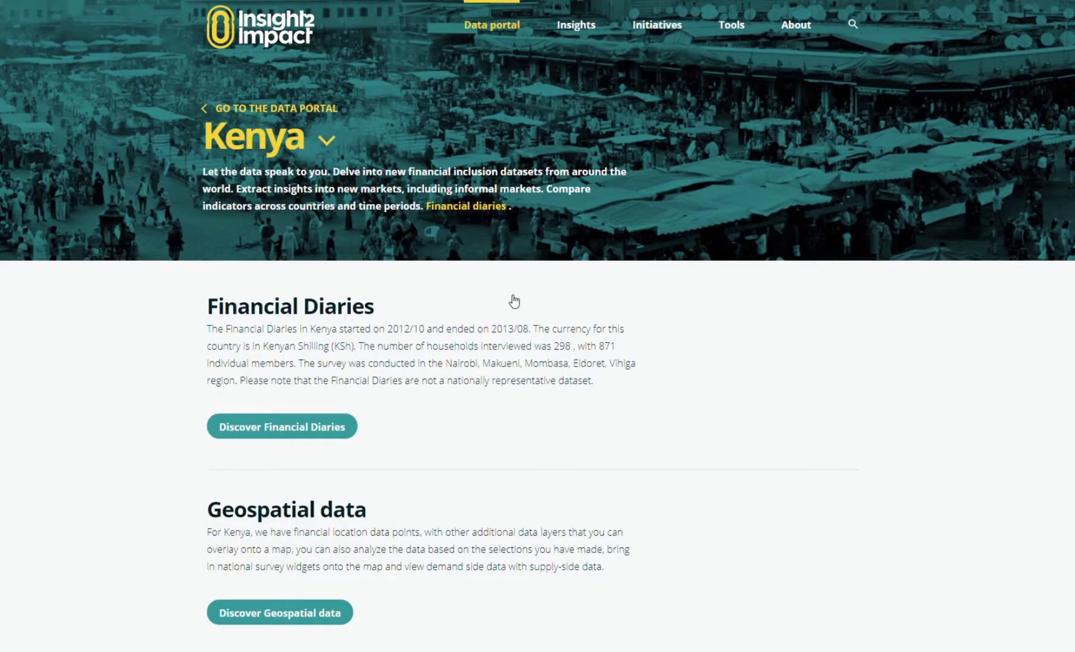
left_click(307, 615)
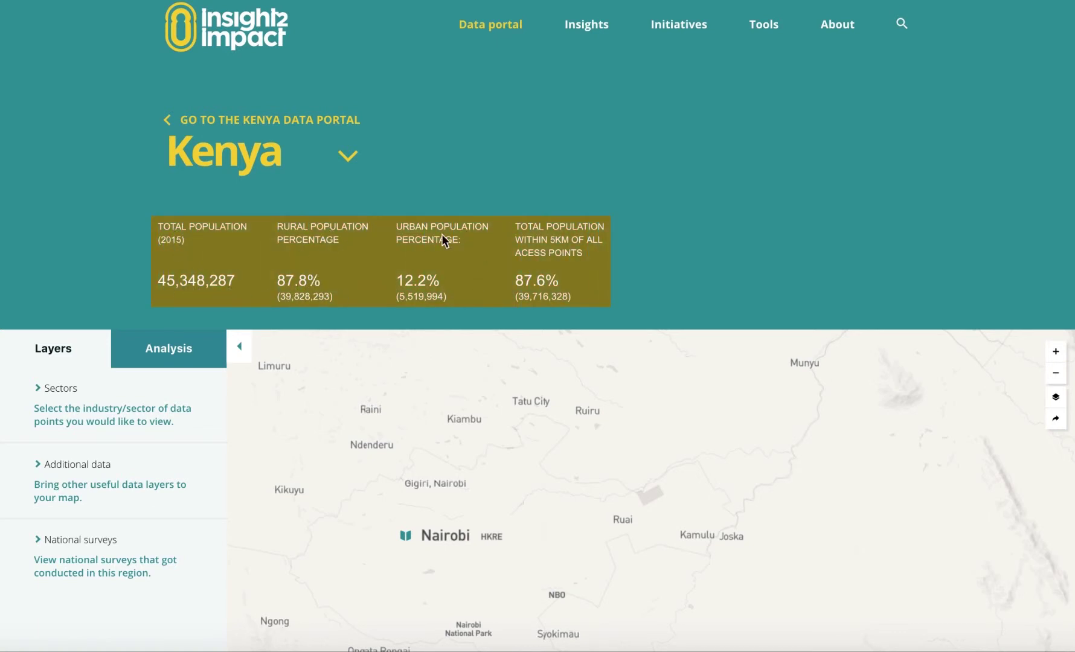
Turn on the Commercial Bank and Mortgage Finance and Stand alone ATM sector layers
left_click(64, 394)
scroll(134, 507, "down", 6)
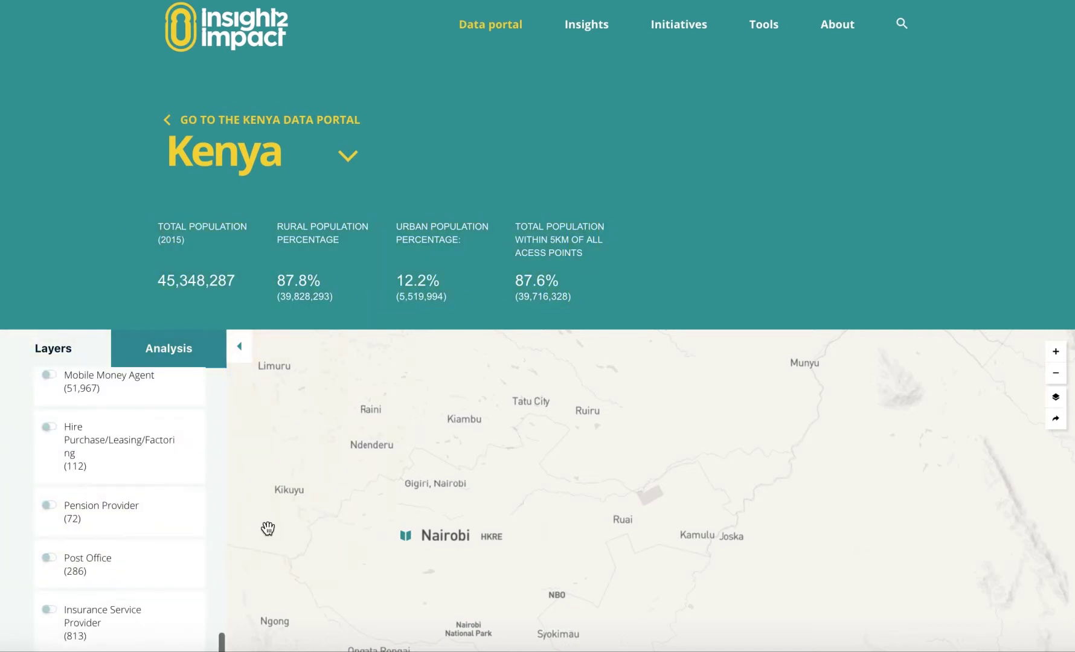
scroll(275, 510, "down", 3)
scroll(268, 529, "down", 2)
left_click(103, 390)
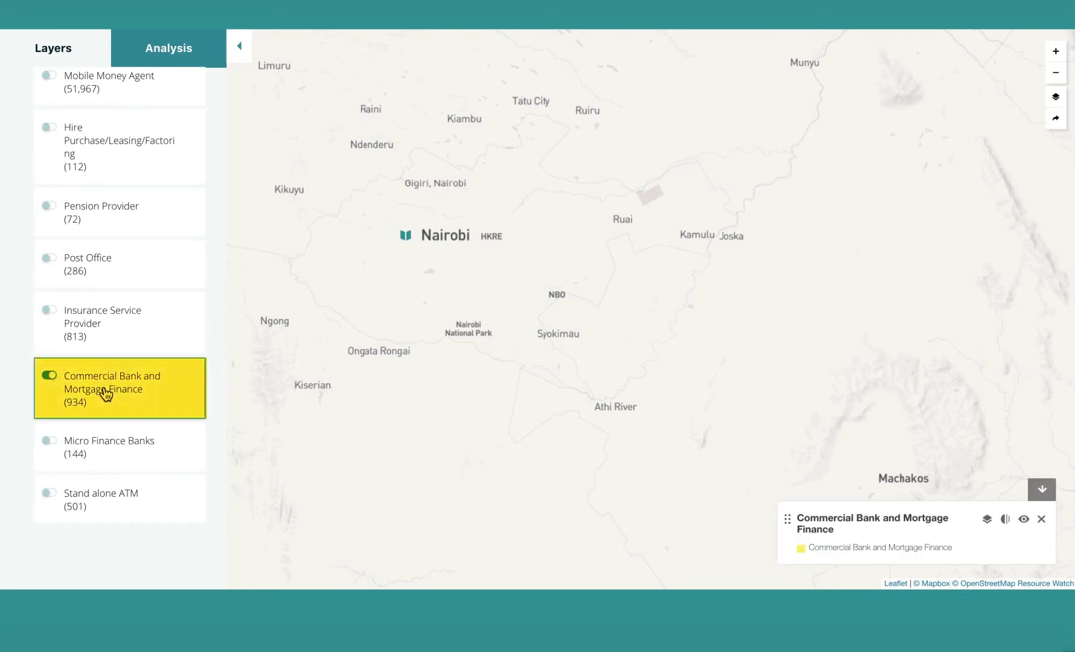
left_click(119, 509)
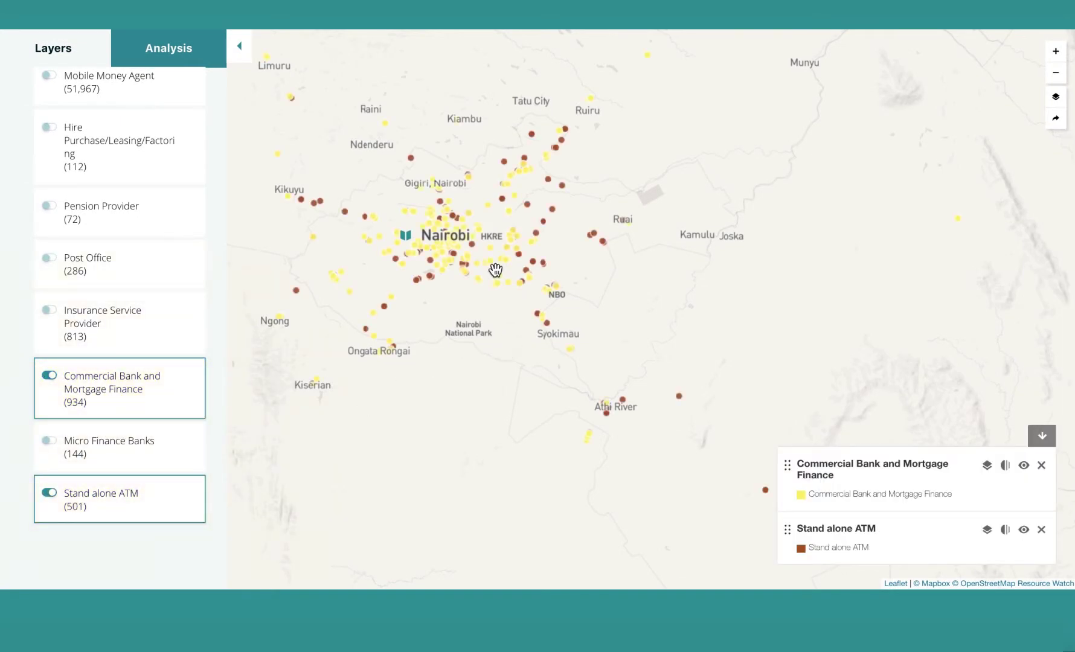
Zoom in two levels and pan to a close-up of central Nairobi
left_click(1056, 52)
left_click(1056, 52)
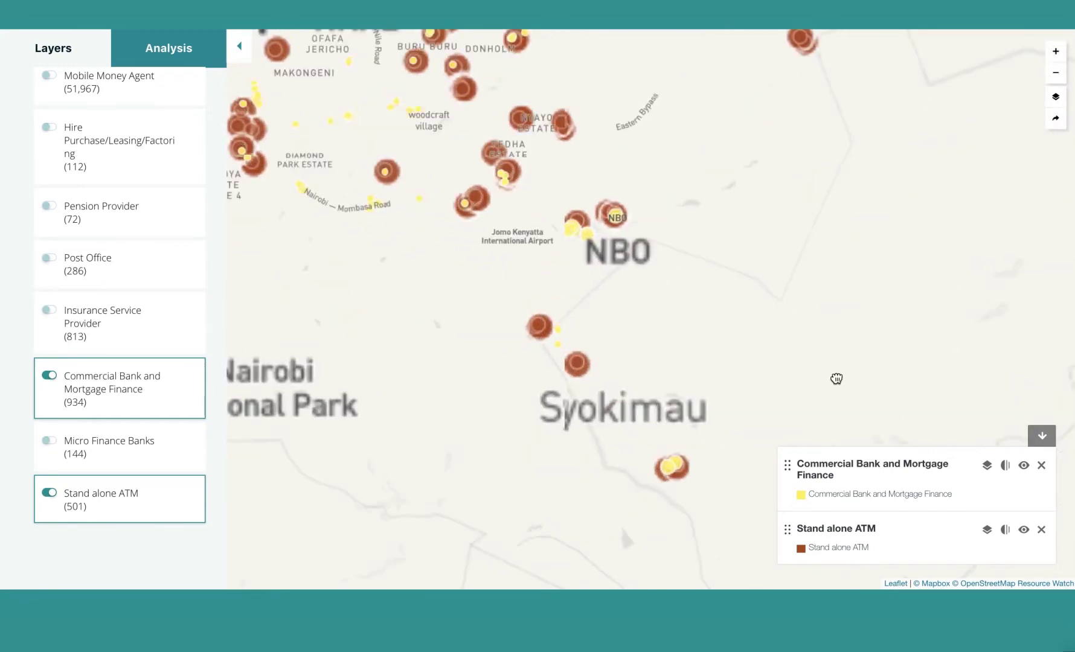
left_click_drag(624, 280, 857, 397)
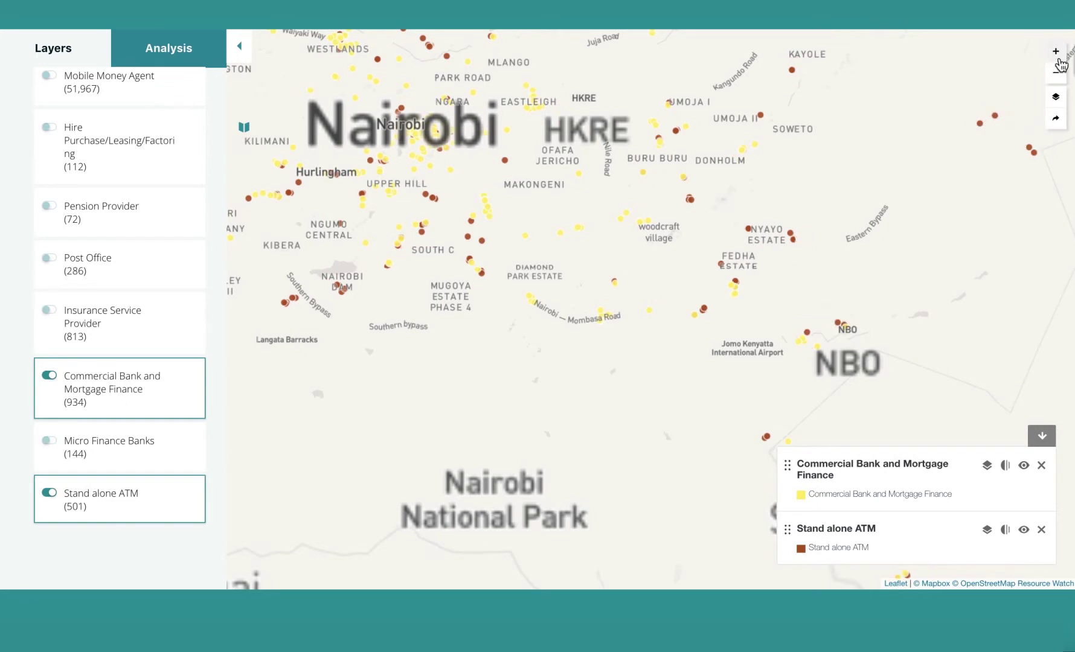
scroll(340, 112, "up", 1)
scroll(120, 214, "up", 7)
scroll(125, 217, "up", 3)
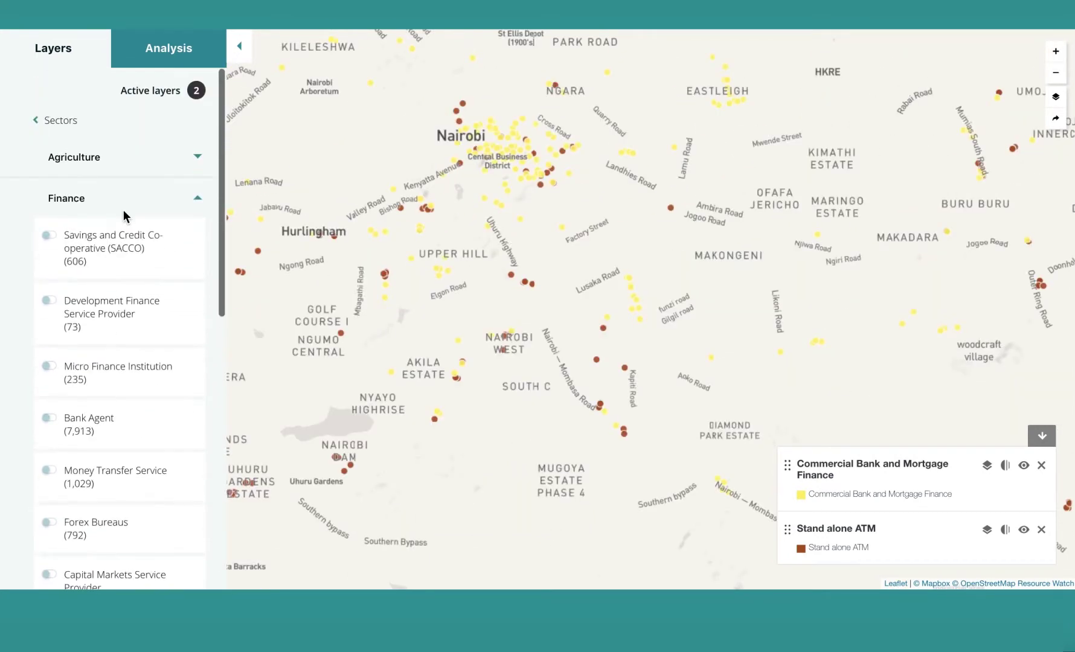
left_click(52, 119)
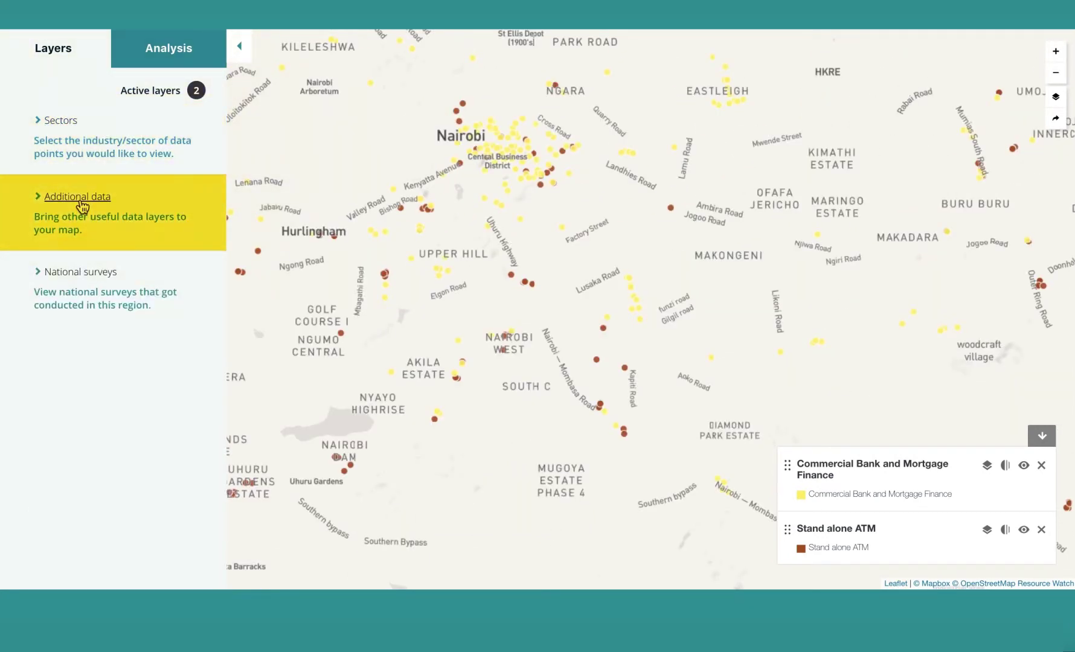
Add Population (Grid, 1 km) below Stand alone ATM and lower its opacity
left_click(83, 205)
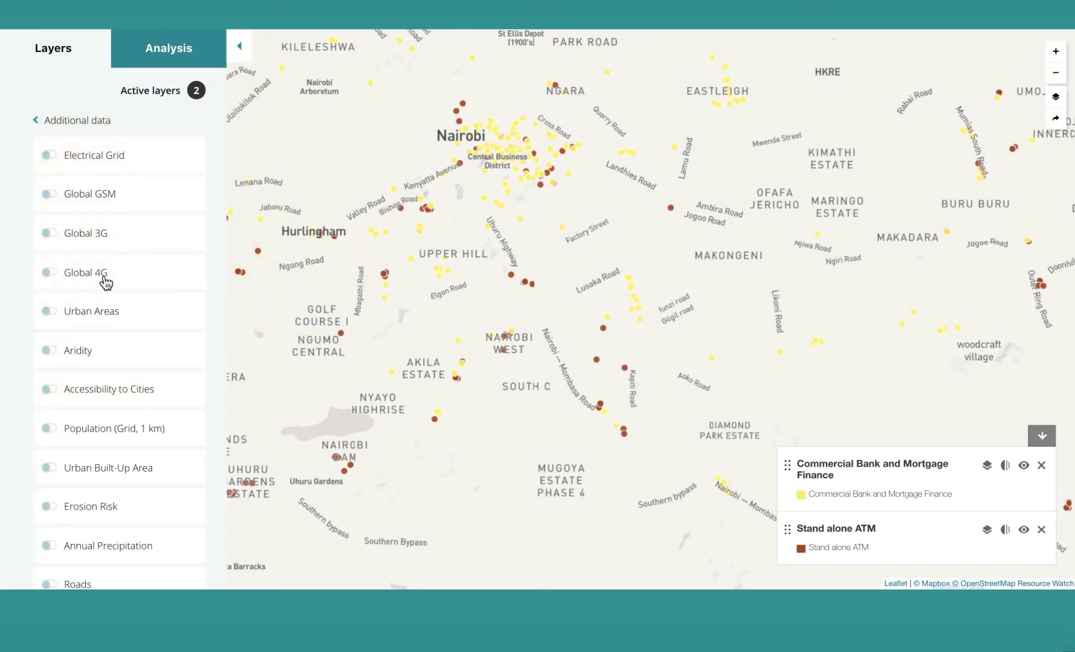
scroll(130, 384, "down", 1)
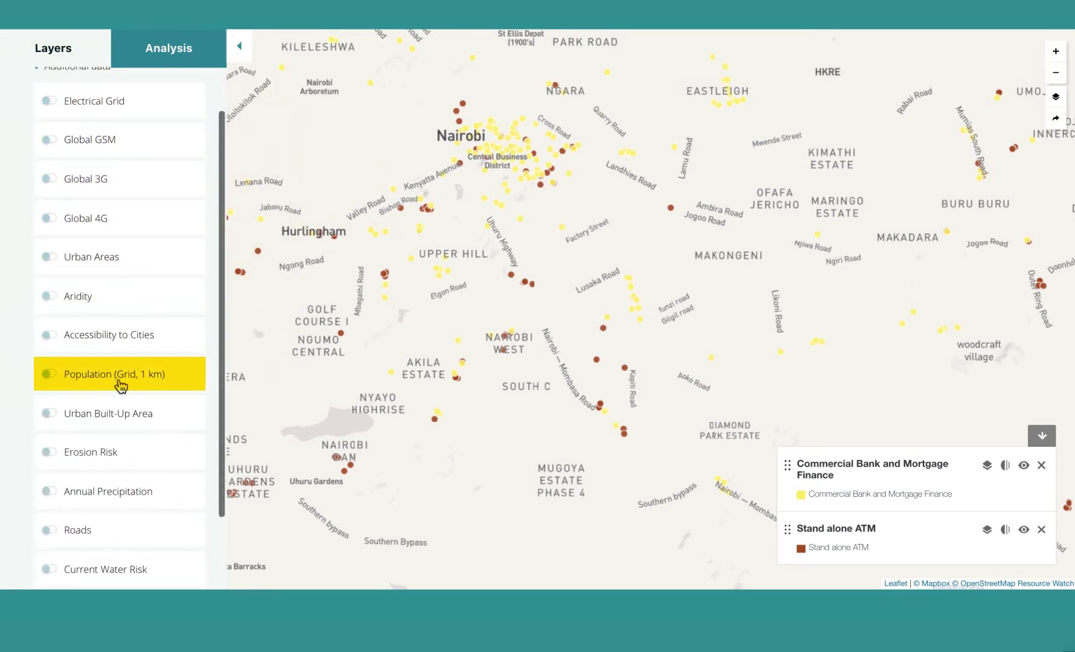
left_click(121, 381)
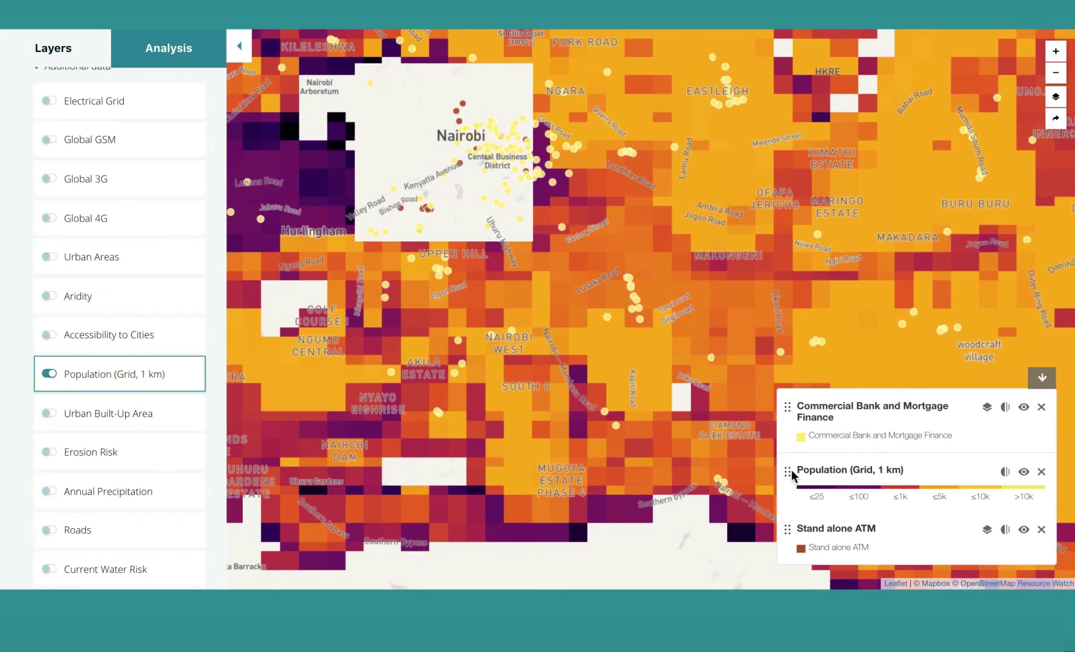
left_click_drag(788, 472, 795, 562)
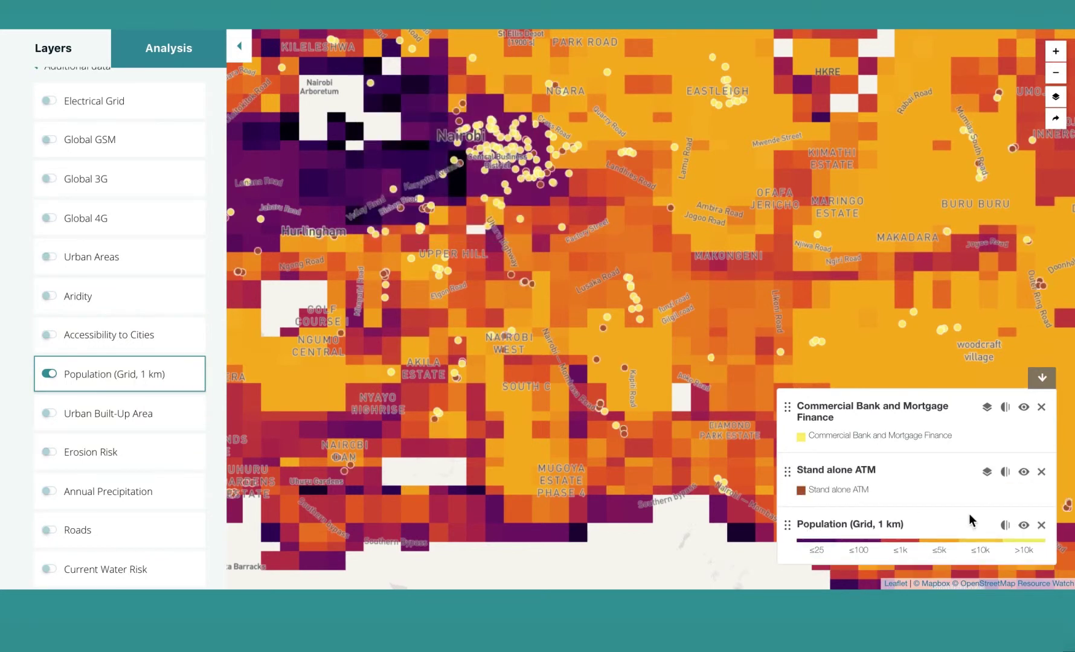
left_click(1006, 526)
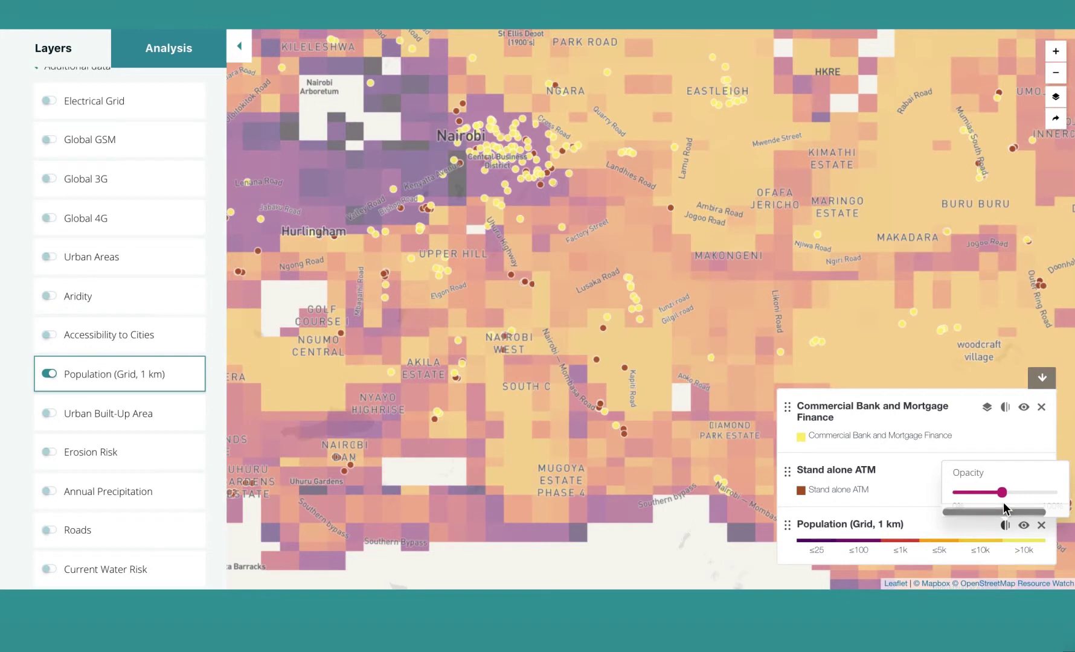
left_click(707, 340)
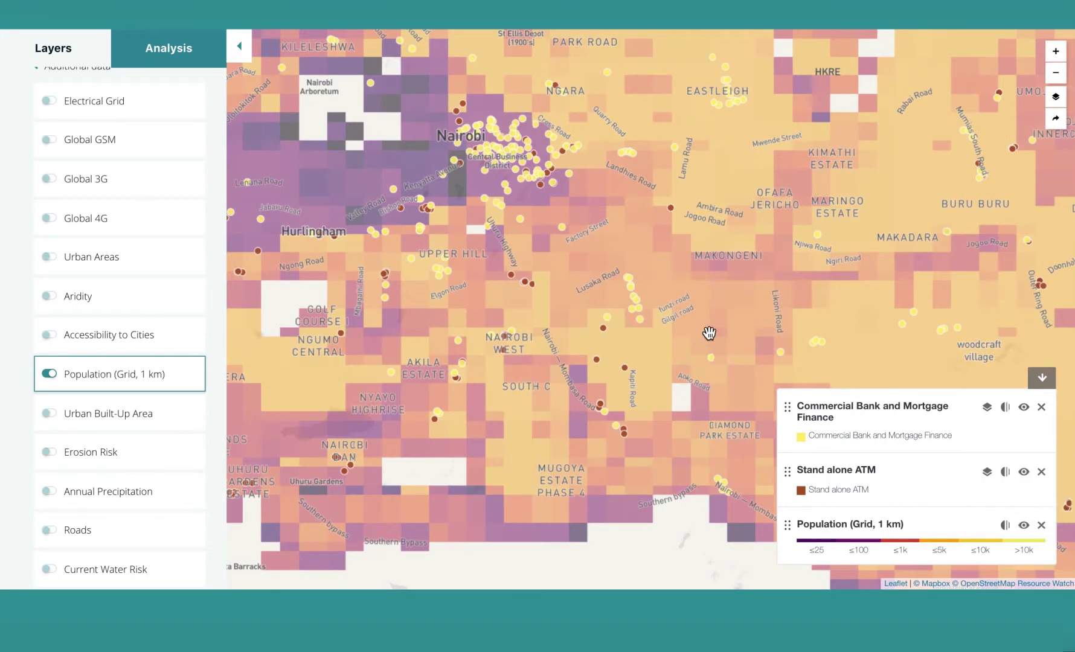
Zoom out twice, pan south, then zoom in on the purple cluster beside Syokimau and Mlolongo
left_click(1056, 73)
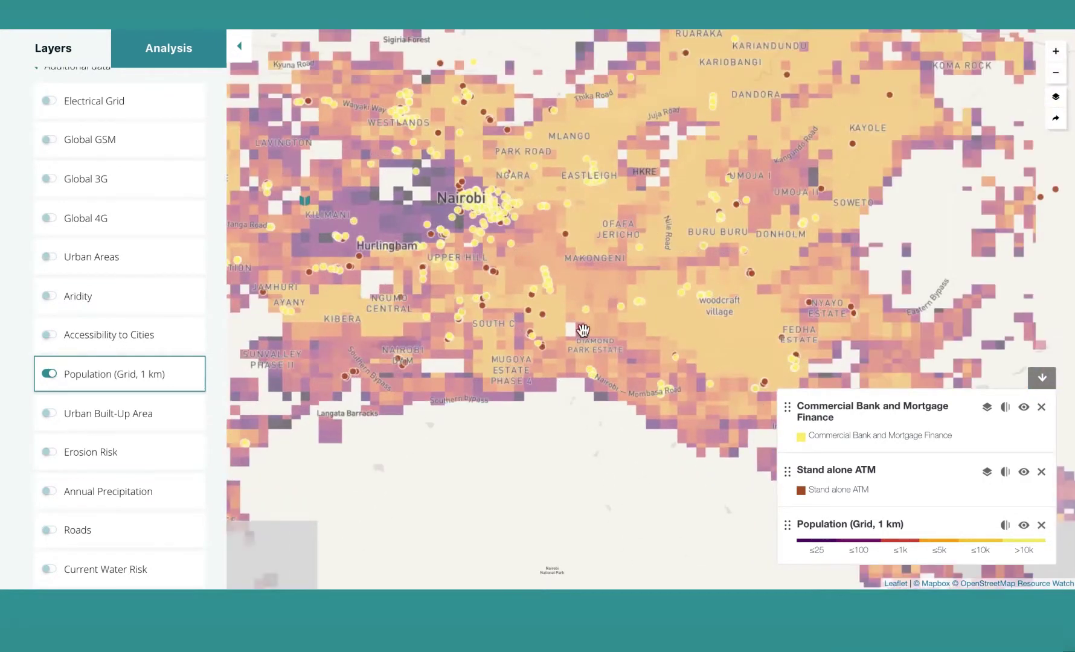
left_click(1055, 72)
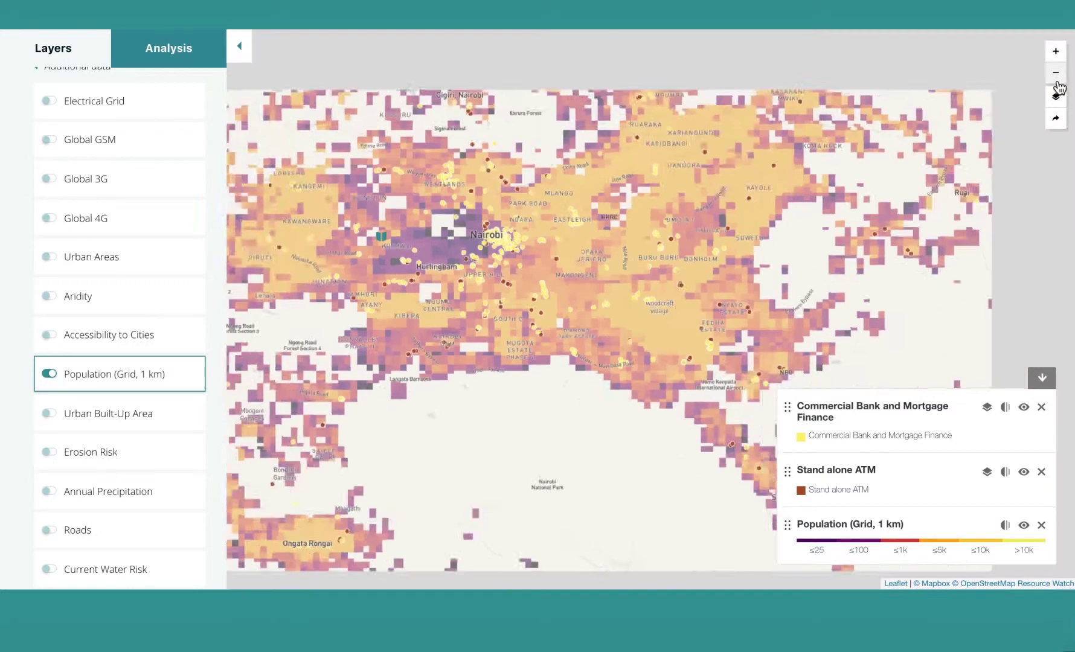
left_click_drag(595, 432, 514, 385)
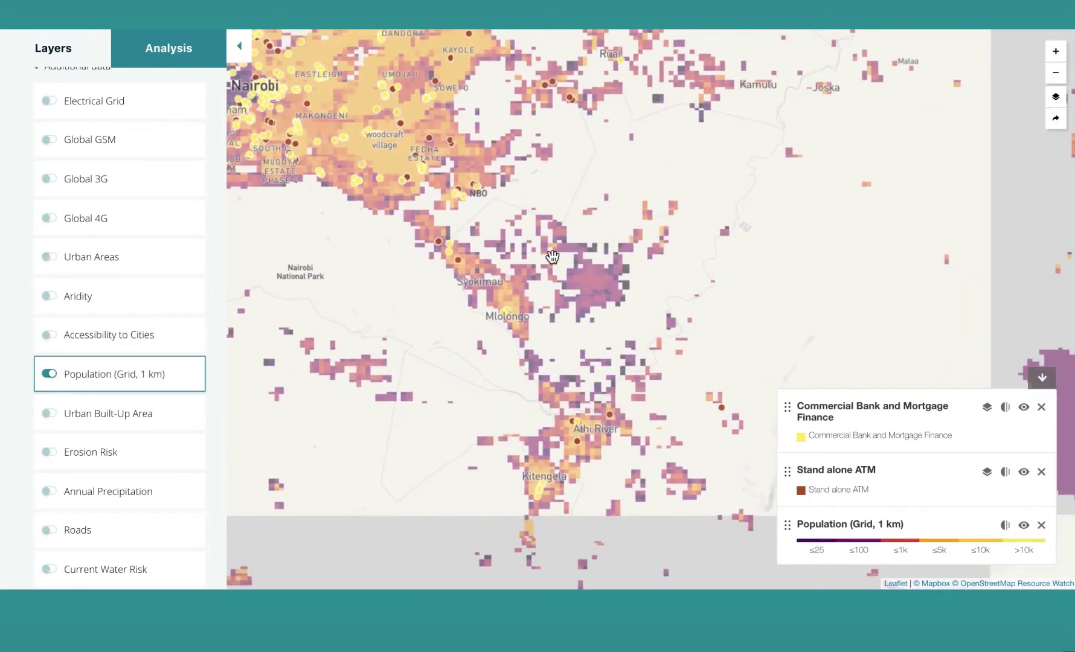
left_click(1056, 58)
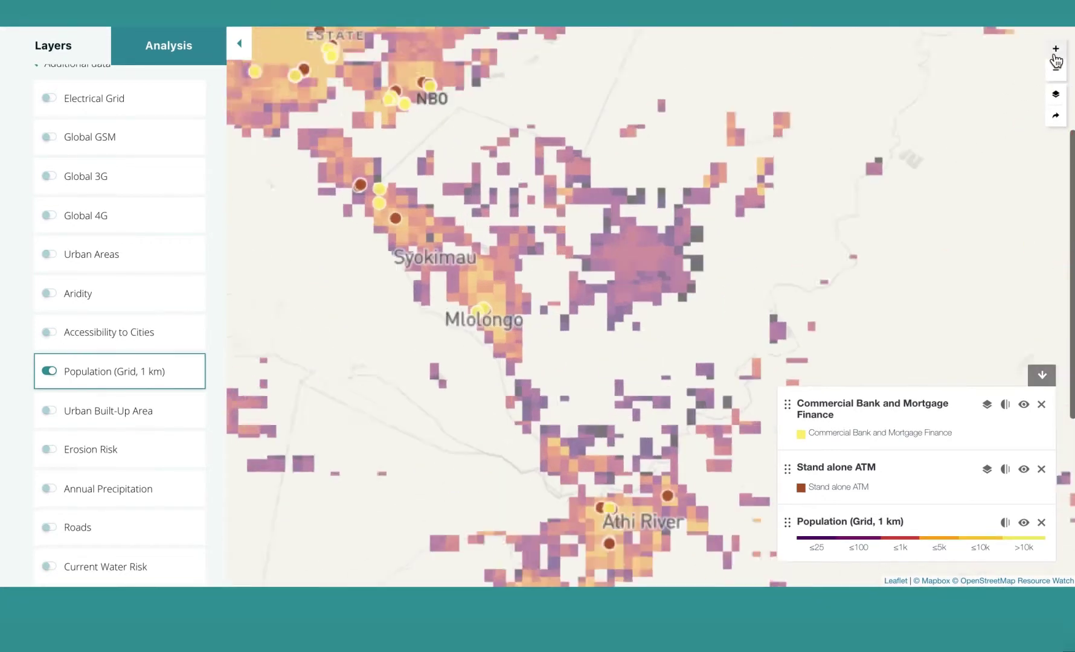
scroll(501, 353, "up", 3)
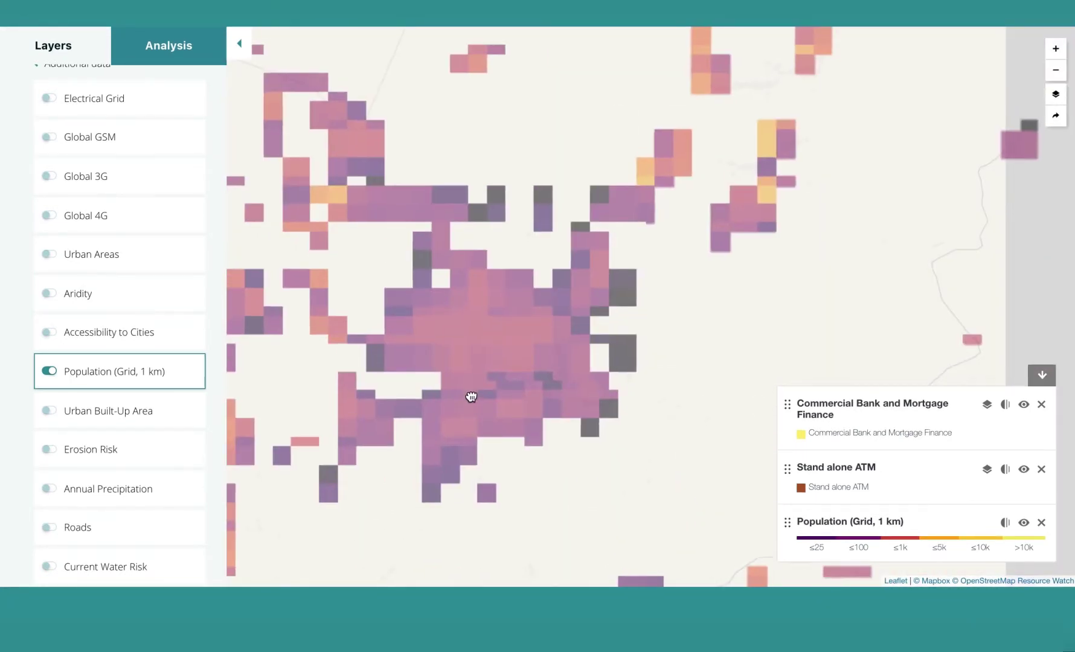
left_click_drag(471, 397, 547, 307)
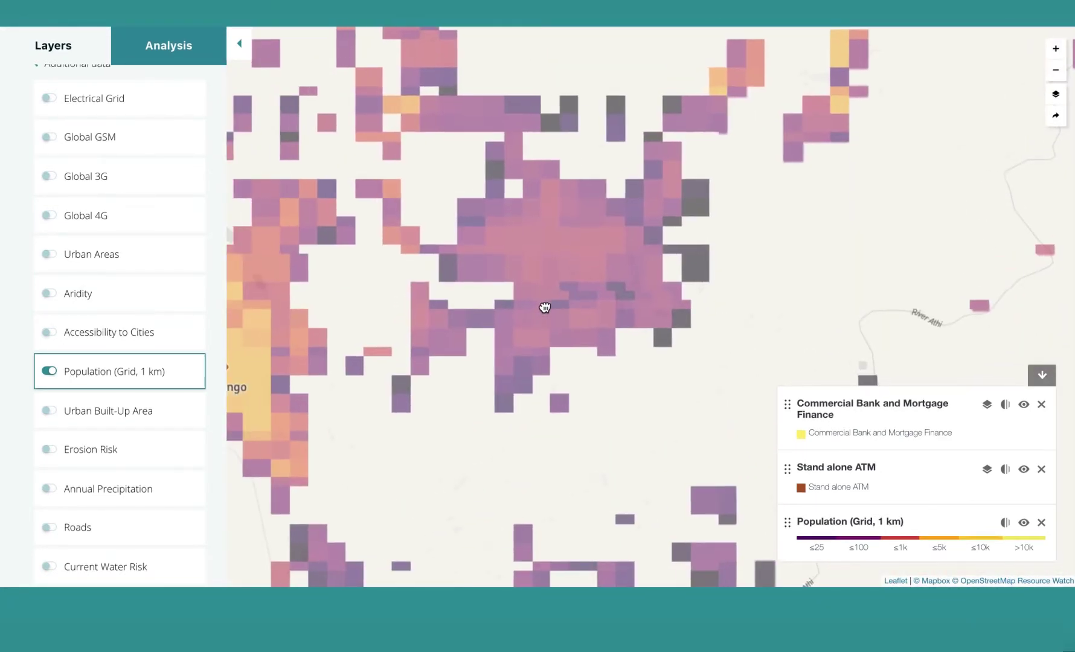
left_click_drag(482, 276, 686, 276)
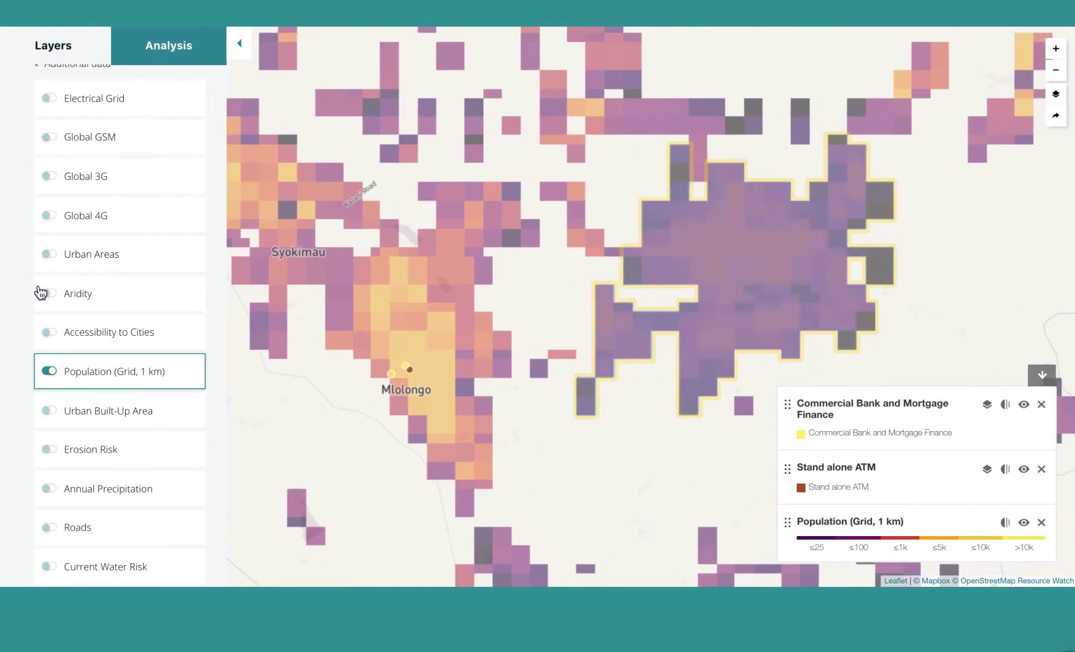
scroll(81, 103, "up", 2)
left_click(79, 116)
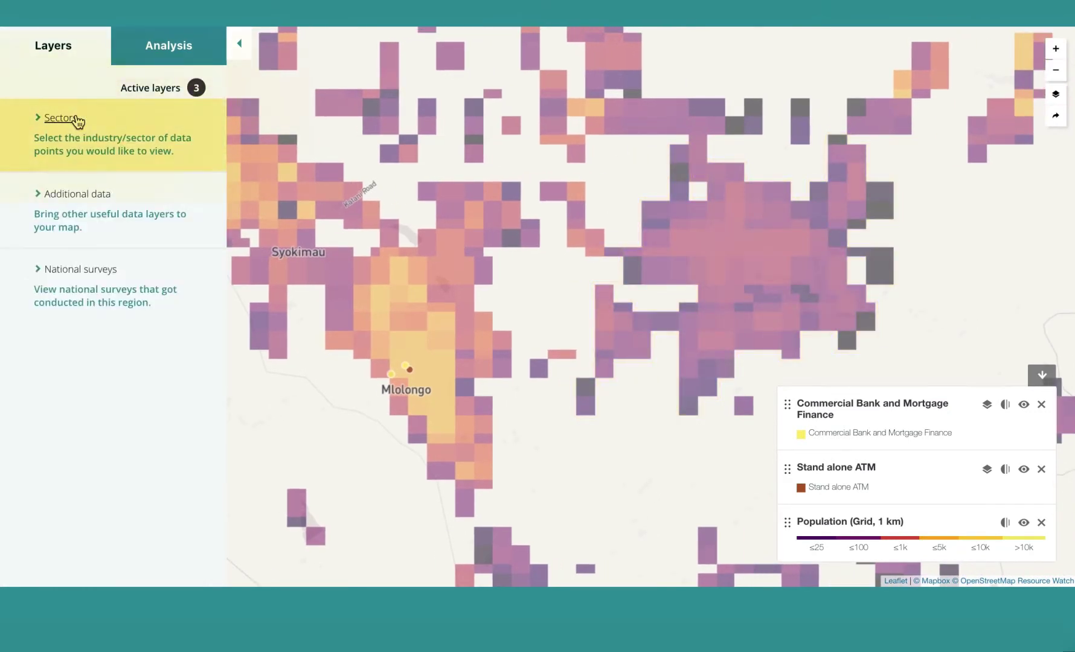
Turn on the Bank Agent layer and move it to the top of the layer order
left_click(79, 129)
scroll(125, 417, "down", 2)
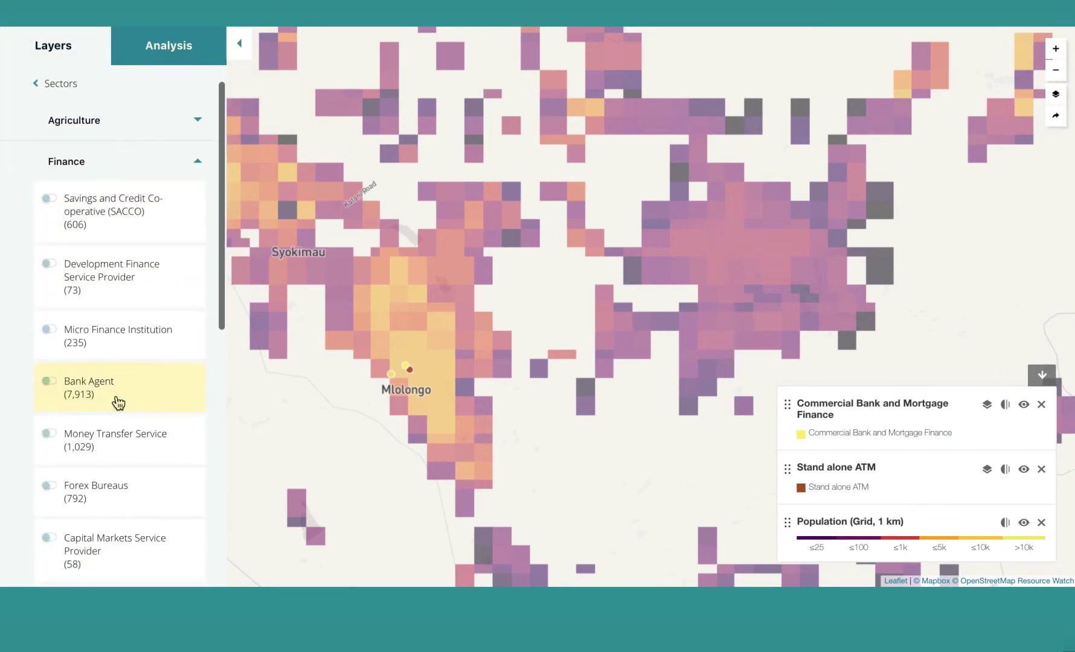
left_click(126, 390)
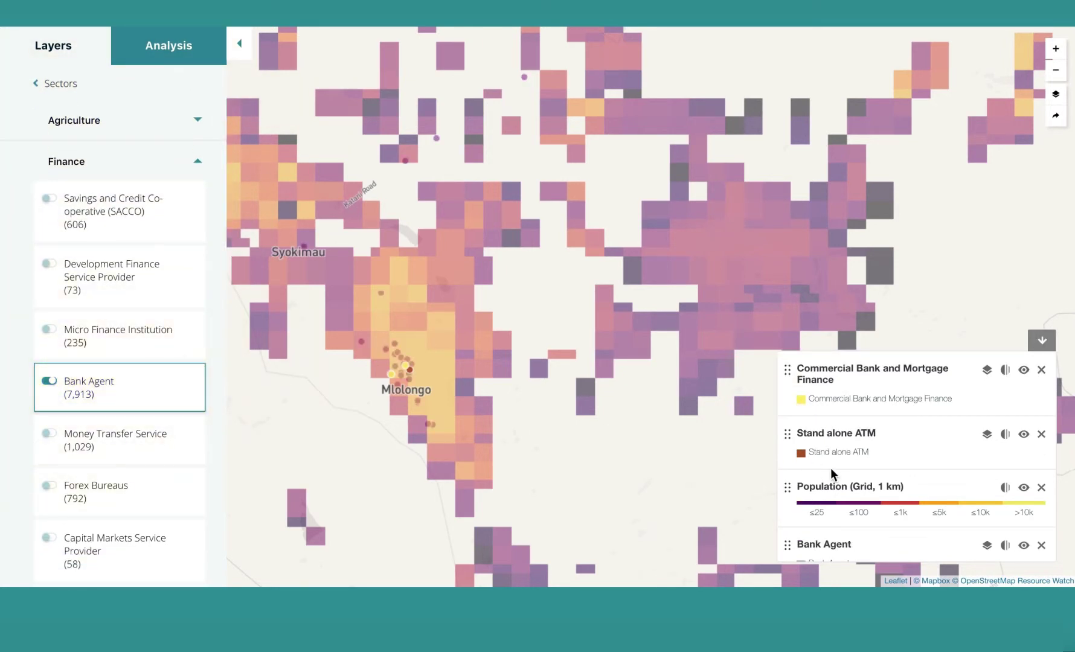
scroll(803, 483, "down", 1)
left_click_drag(791, 527, 788, 314)
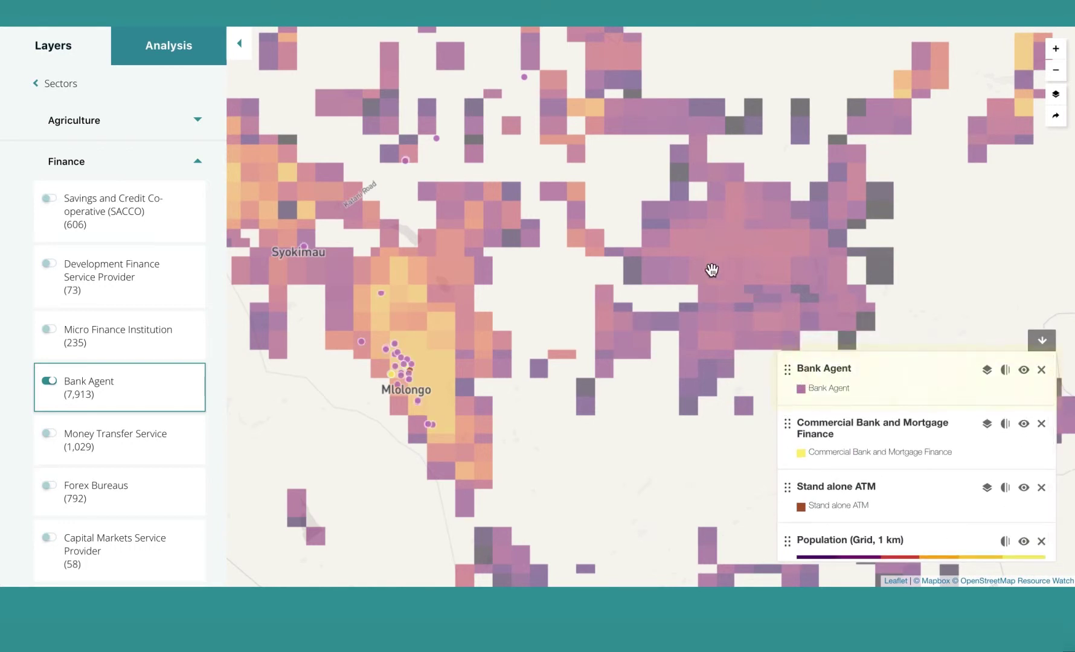
Inspect the details of two map points, then centre the map on the eastern population cluster
left_click(406, 162)
left_click(528, 79)
left_click(522, 76)
left_click(758, 242)
left_click_drag(757, 242, 530, 287)
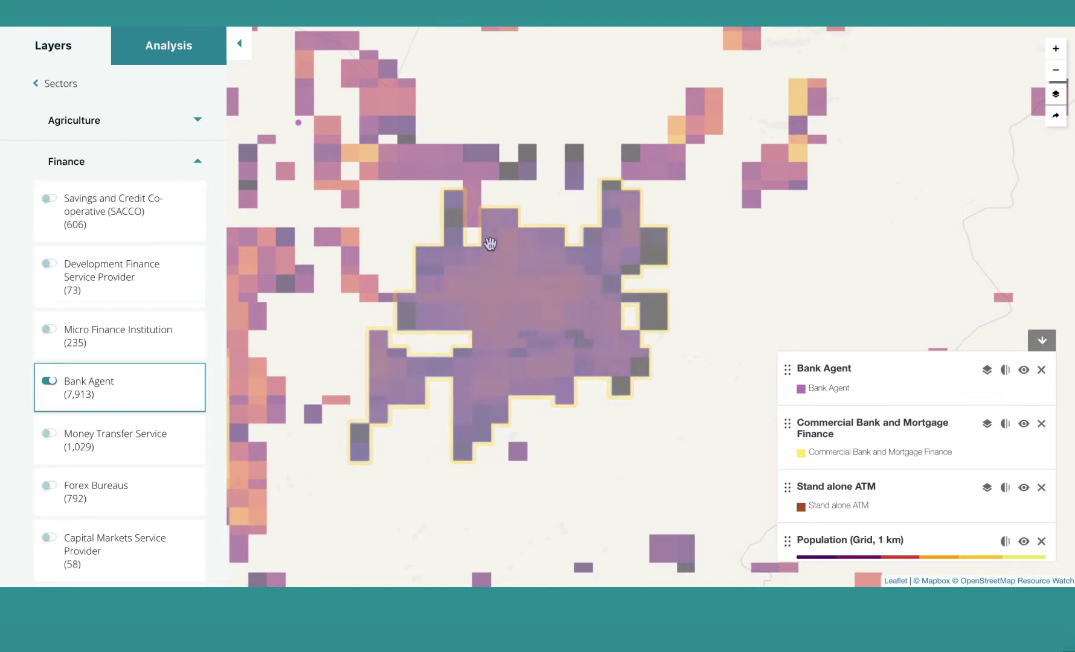
left_click(59, 94)
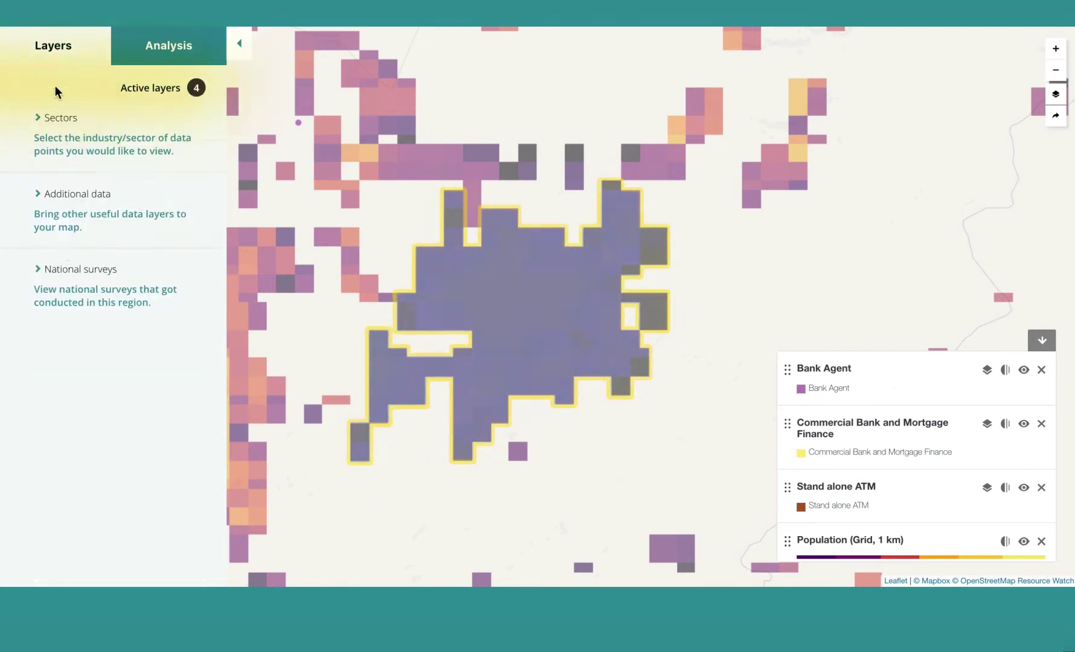
Turn on Roads and Electrical Grid, placing Electrical Grid above Roads in the layer order
left_click(73, 208)
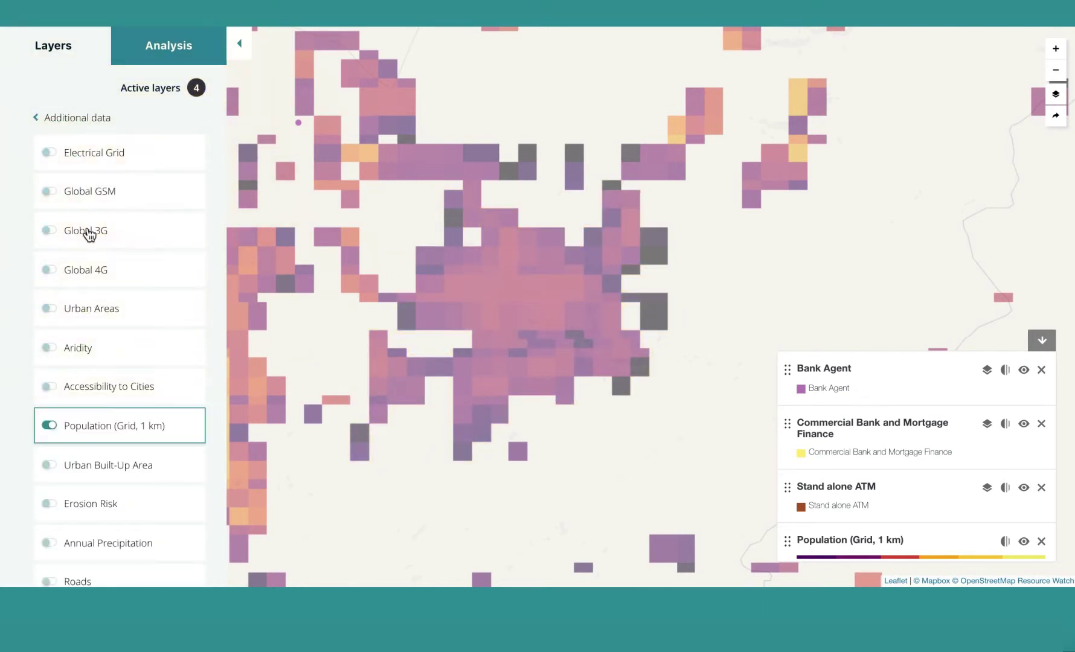
scroll(103, 362, "down", 3)
left_click(94, 449)
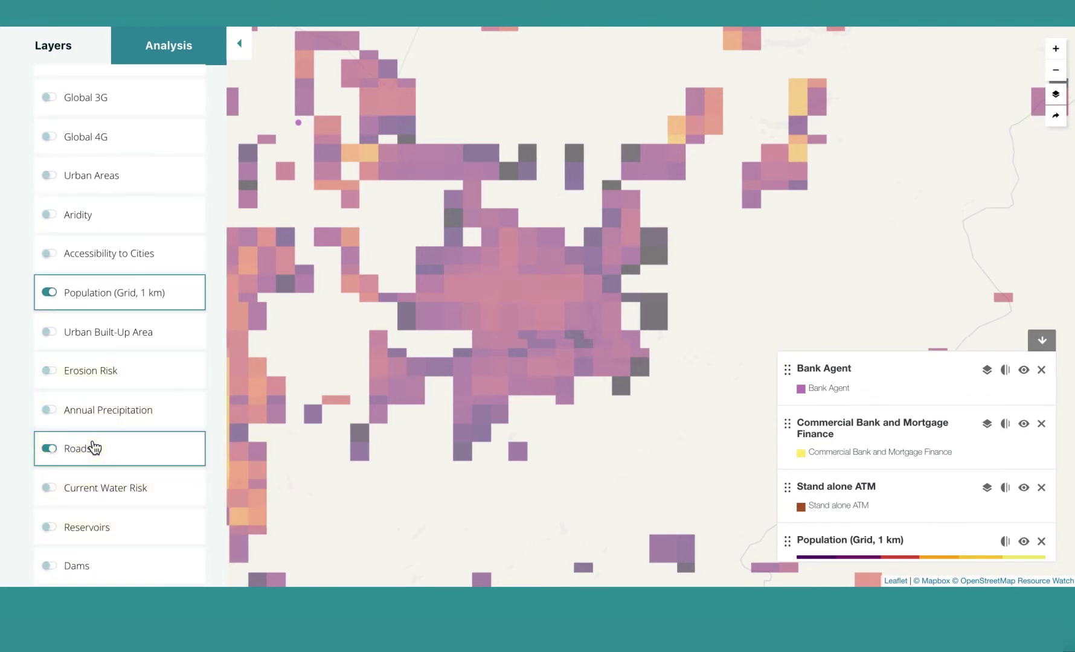
scroll(94, 448, "down", 1)
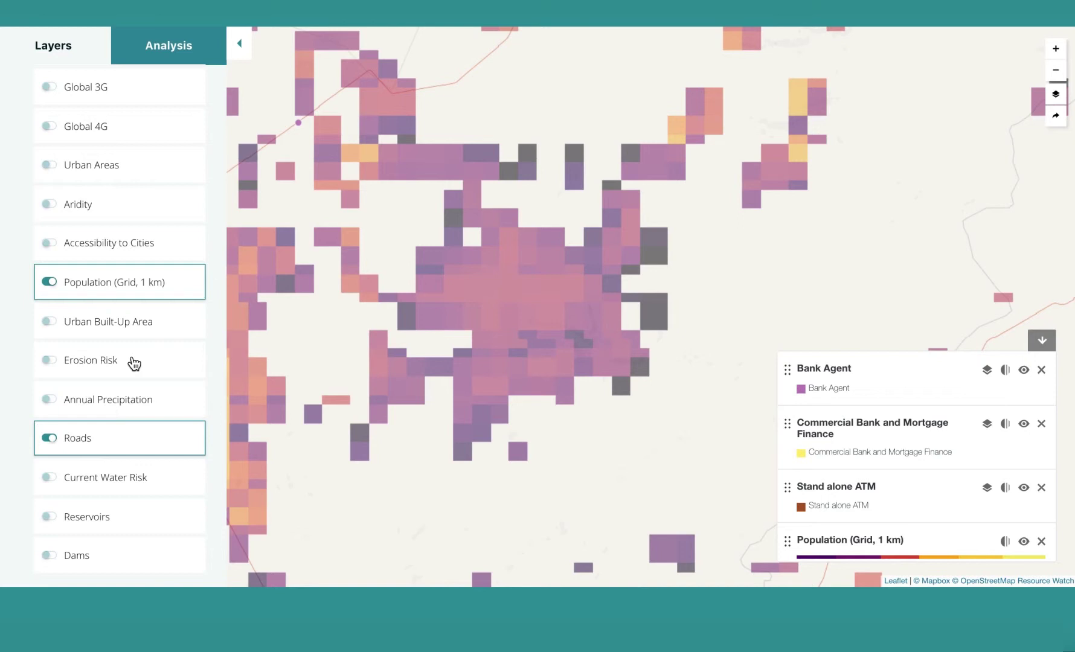
scroll(134, 363, "up", 2)
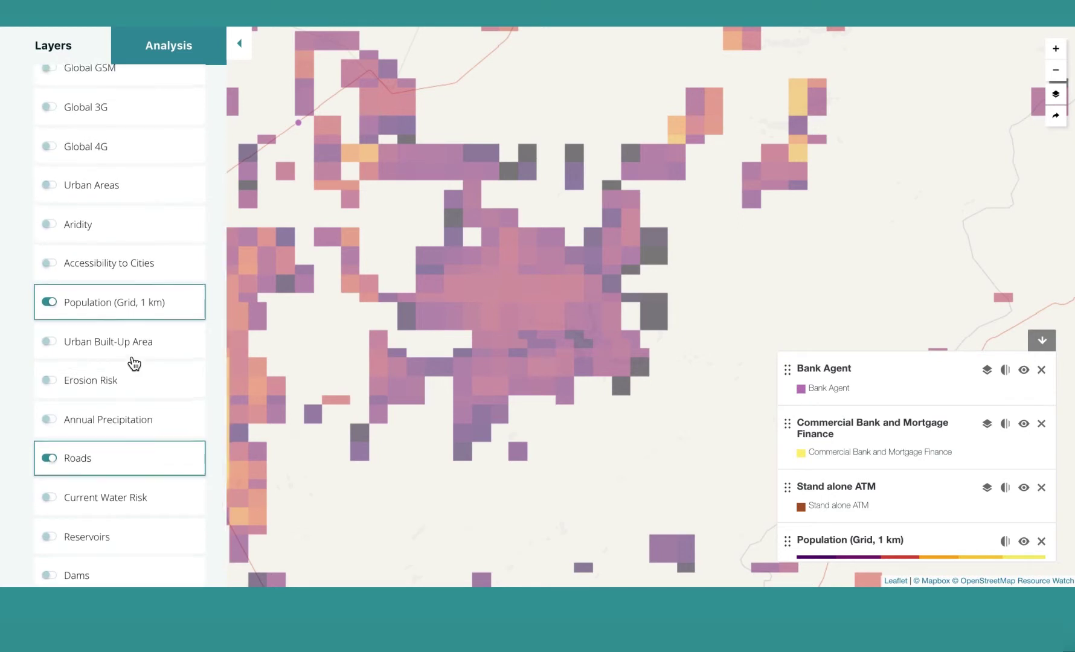
scroll(134, 356, "up", 5)
left_click(115, 159)
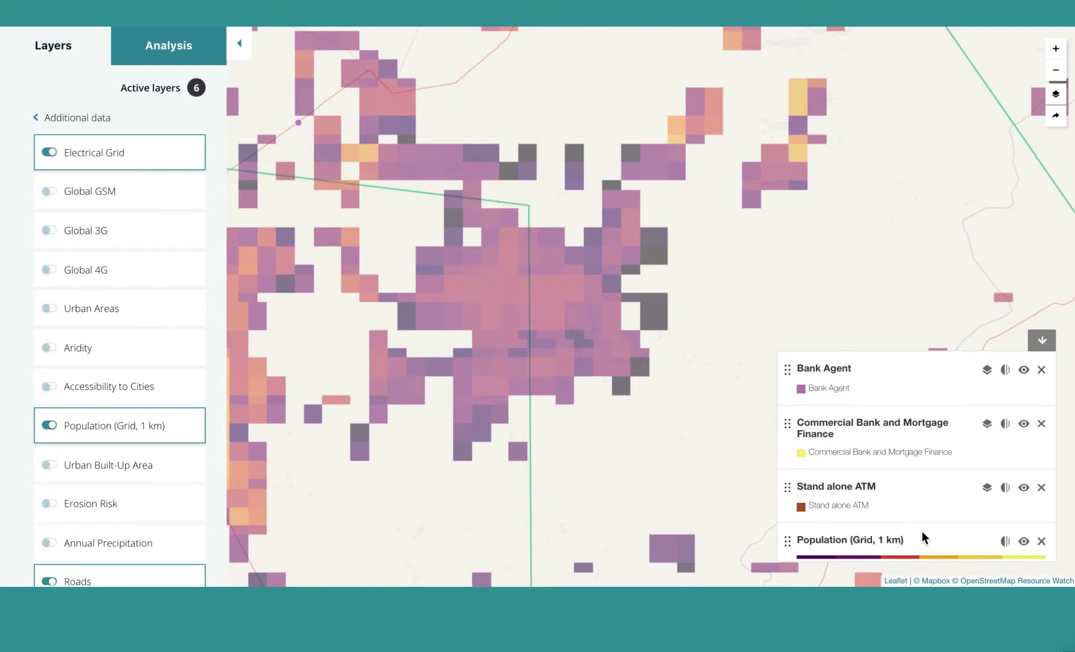
scroll(921, 530, "down", 3)
left_click_drag(789, 525, 790, 411)
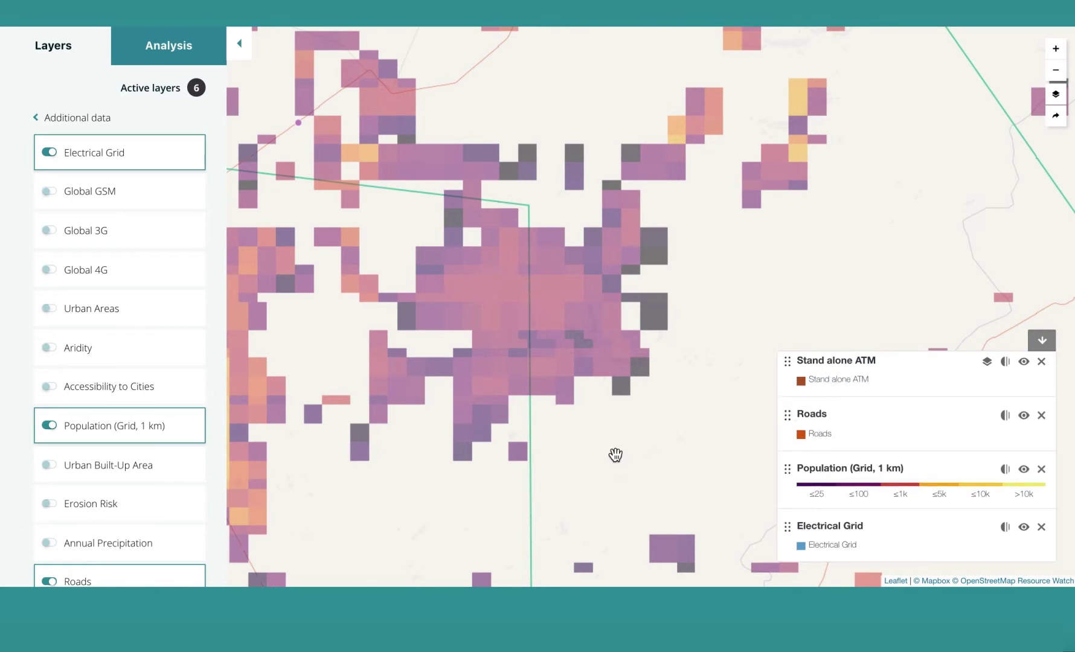
left_click_drag(790, 526, 783, 420)
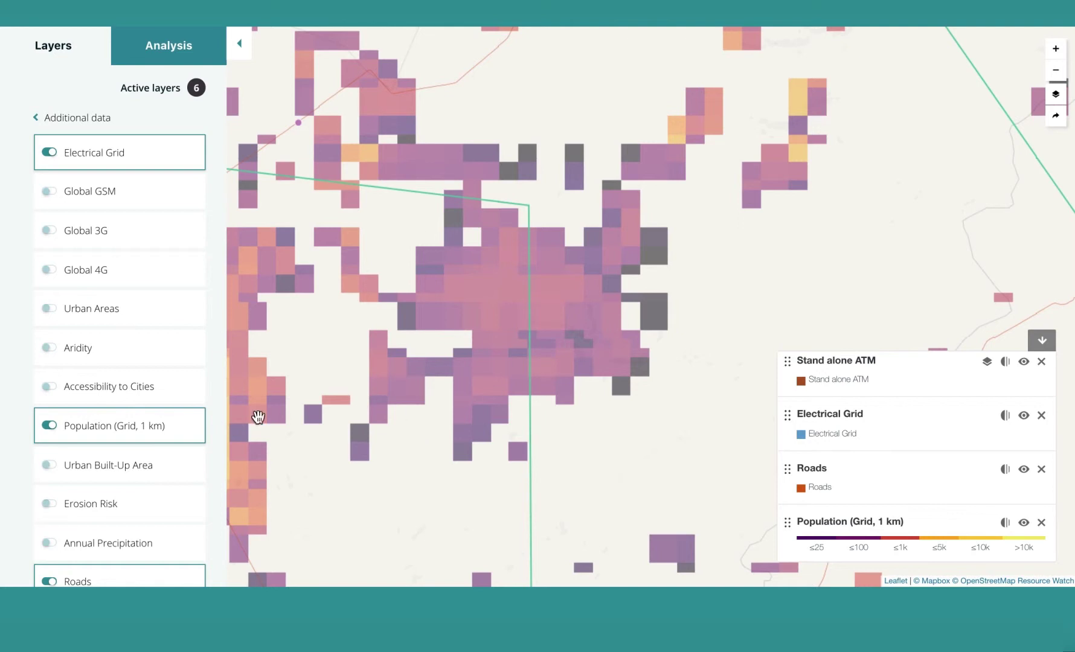
Add the Urban Built-Up Area layer to the map
scroll(909, 445, "up", 1)
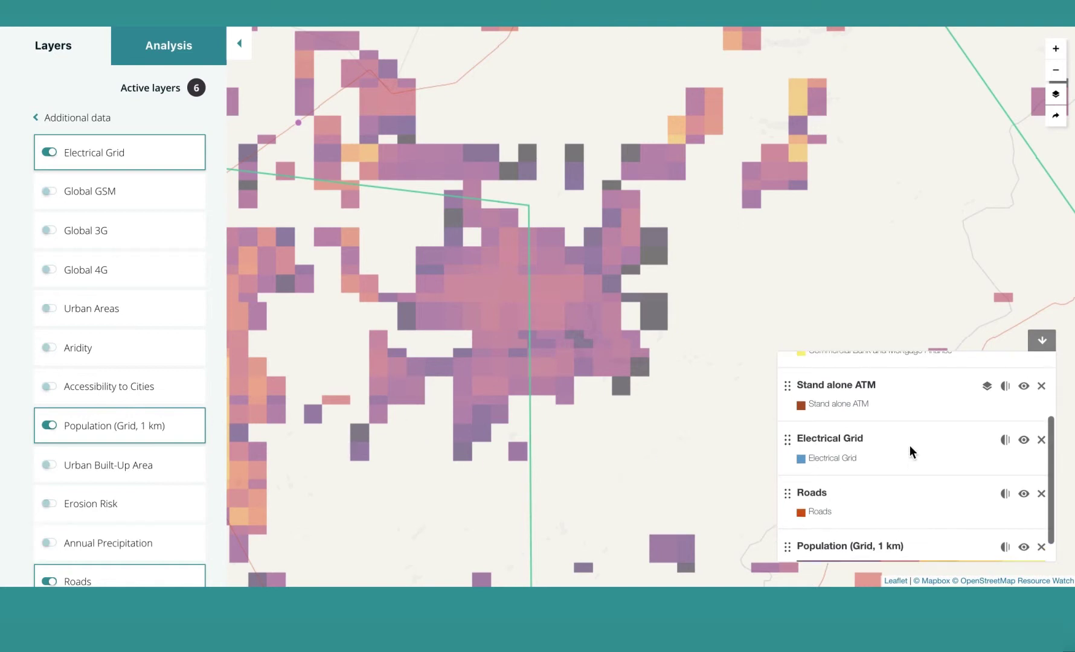
left_click(151, 481)
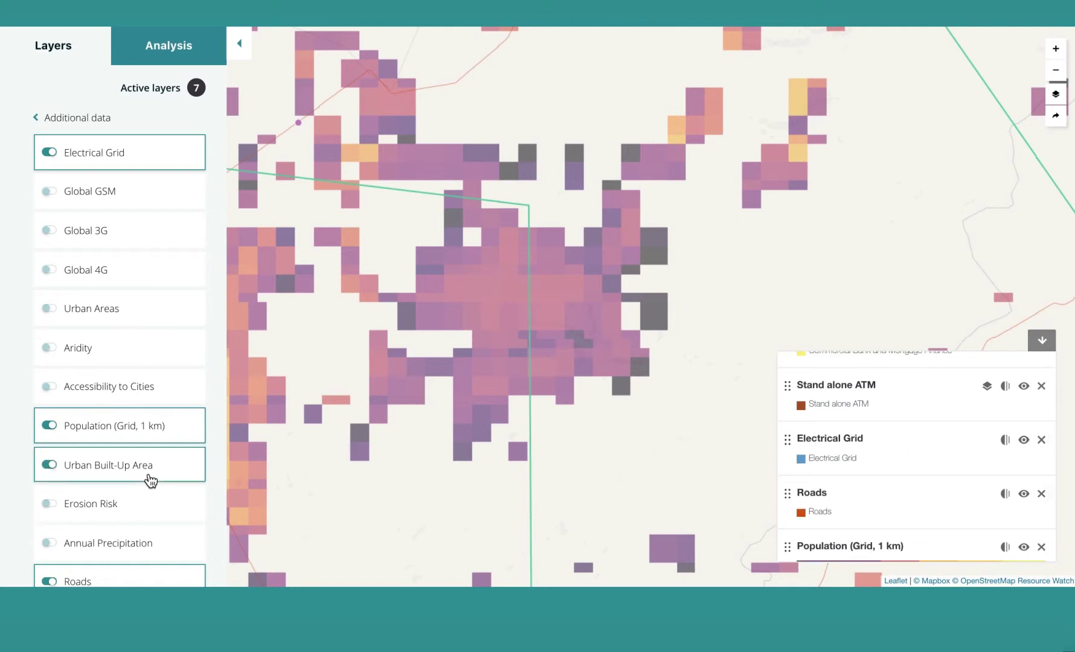
scroll(897, 506, "up", 4)
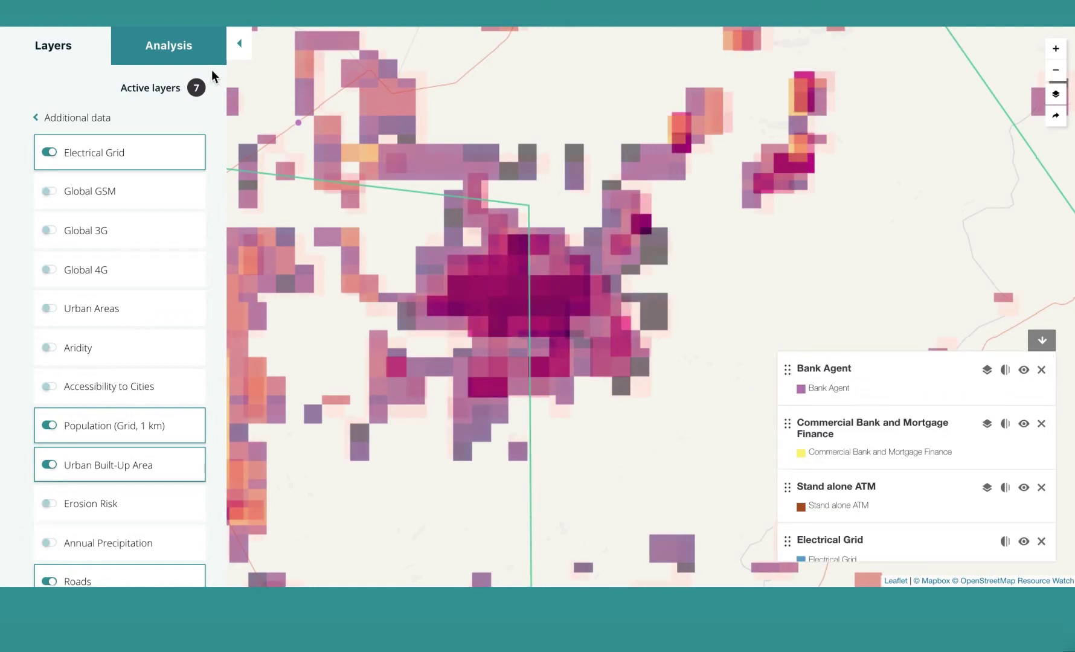
left_click(183, 47)
Draw a four-corner area of interest around the eastern cluster and generate its analysis report
left_click(60, 203)
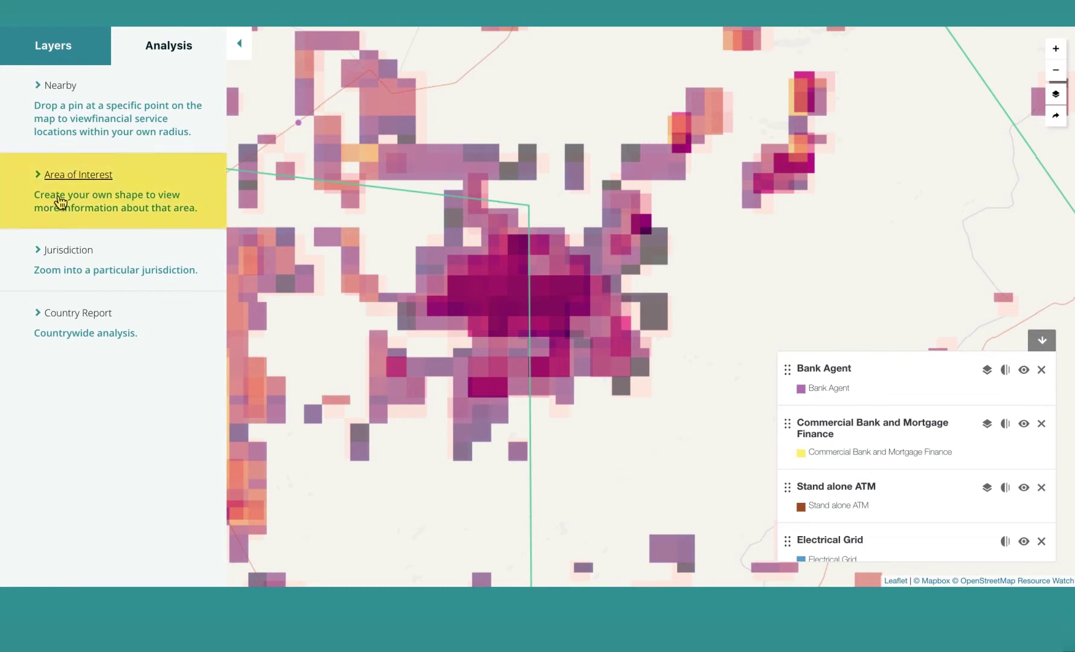
left_click(86, 177)
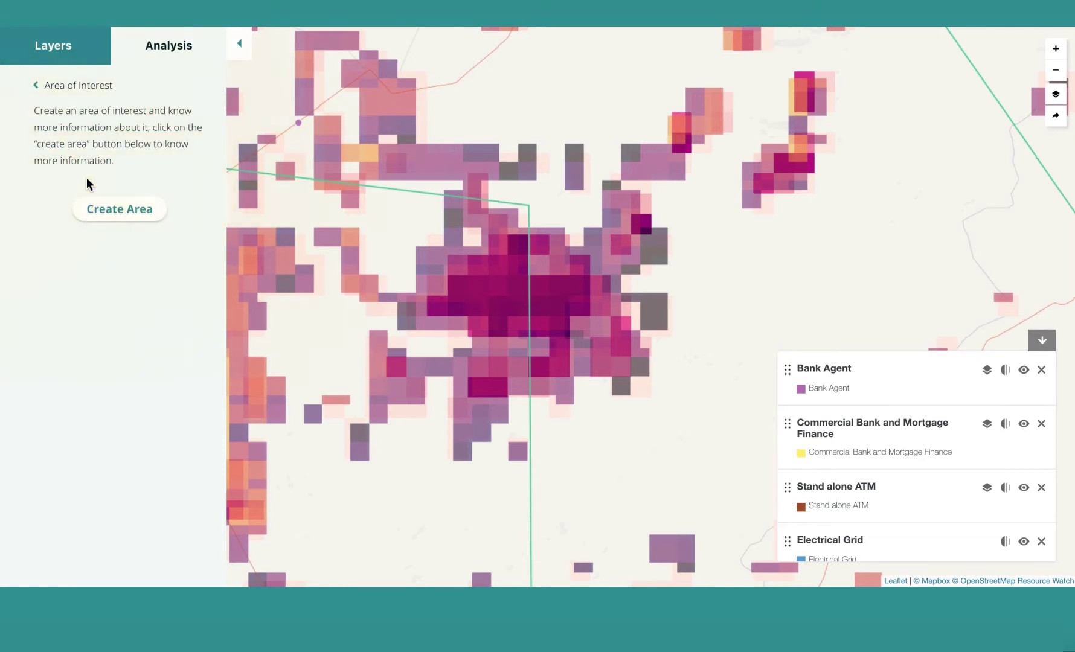
left_click(113, 213)
left_click(384, 218)
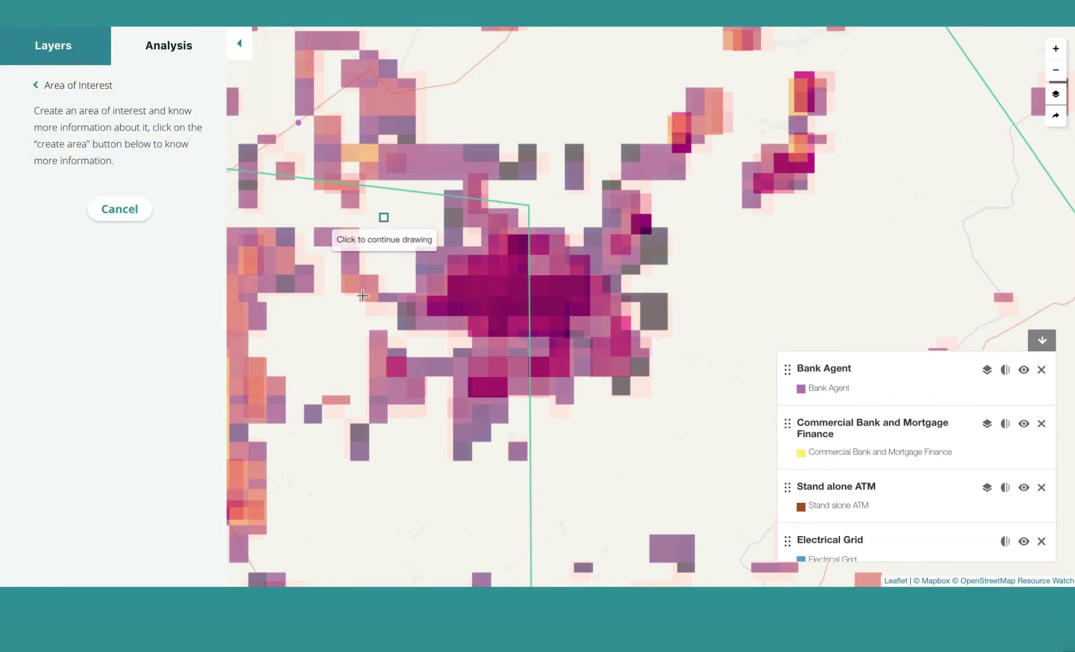
left_click(332, 494)
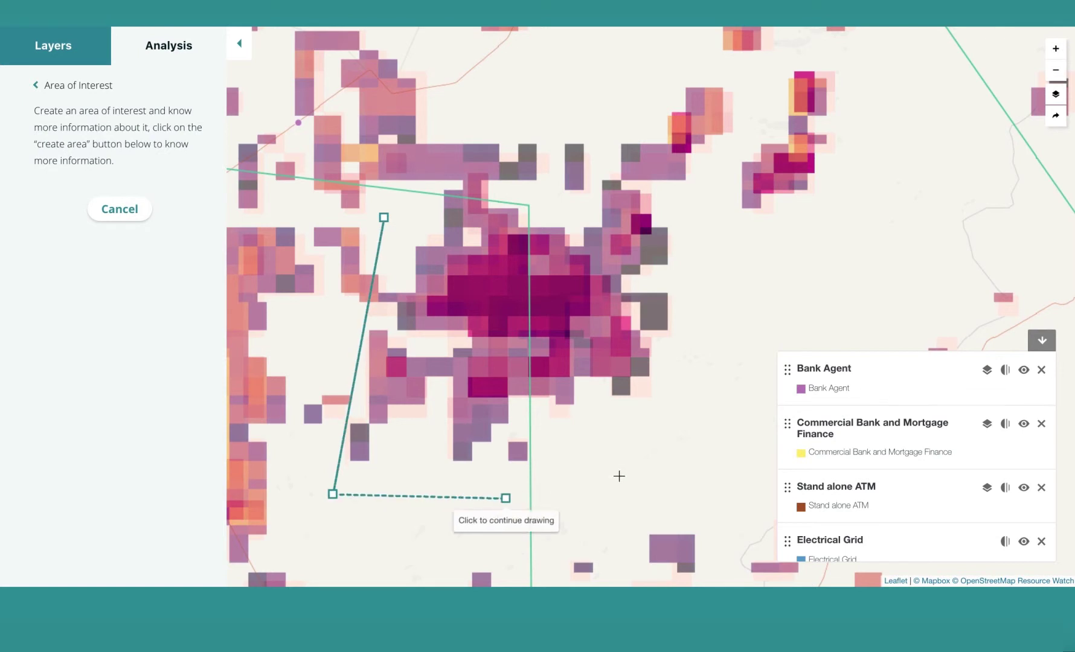
left_click(678, 406)
left_click(691, 176)
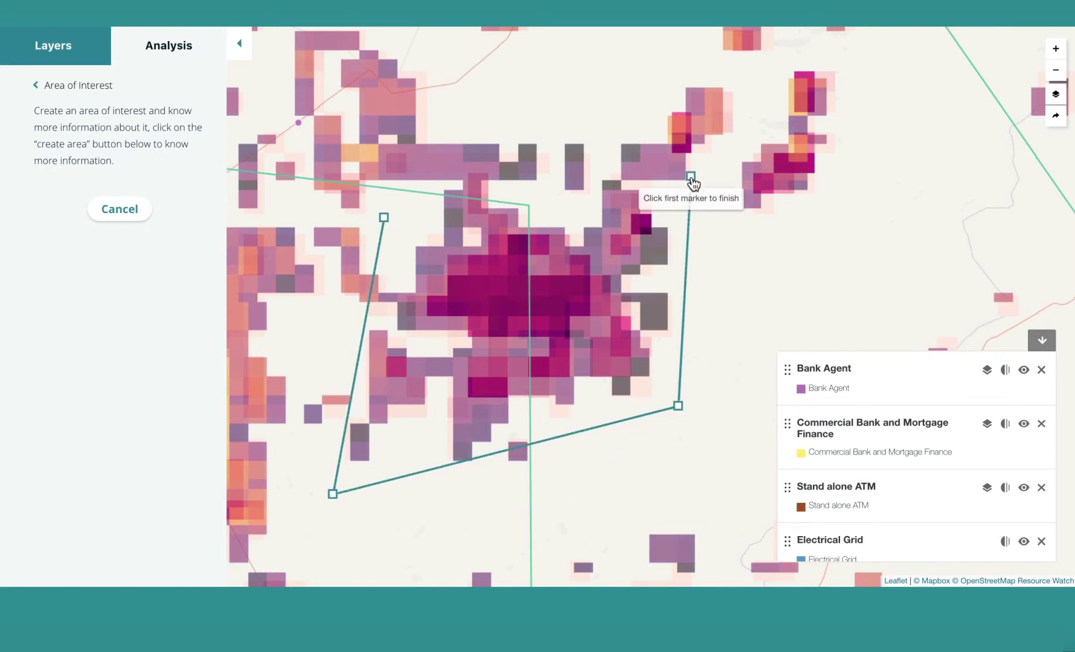
left_click(384, 218)
left_click(126, 269)
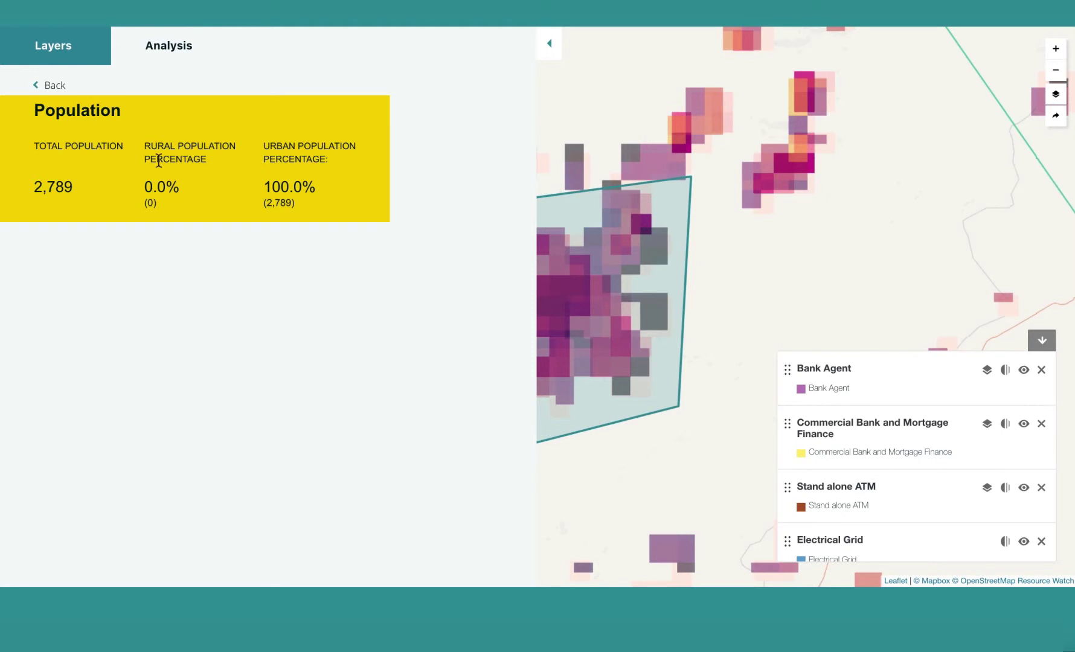
Clear the first area, draw a new four-corner area around Mlolongo, and generate its report
left_click(57, 85)
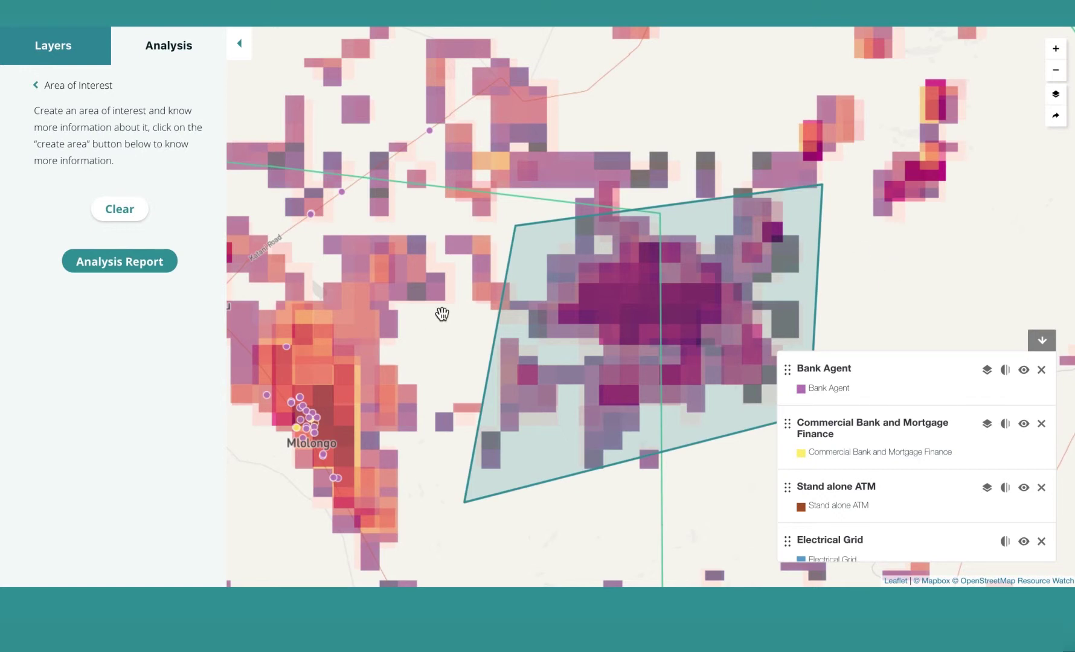
left_click_drag(442, 314, 520, 276)
left_click(120, 209)
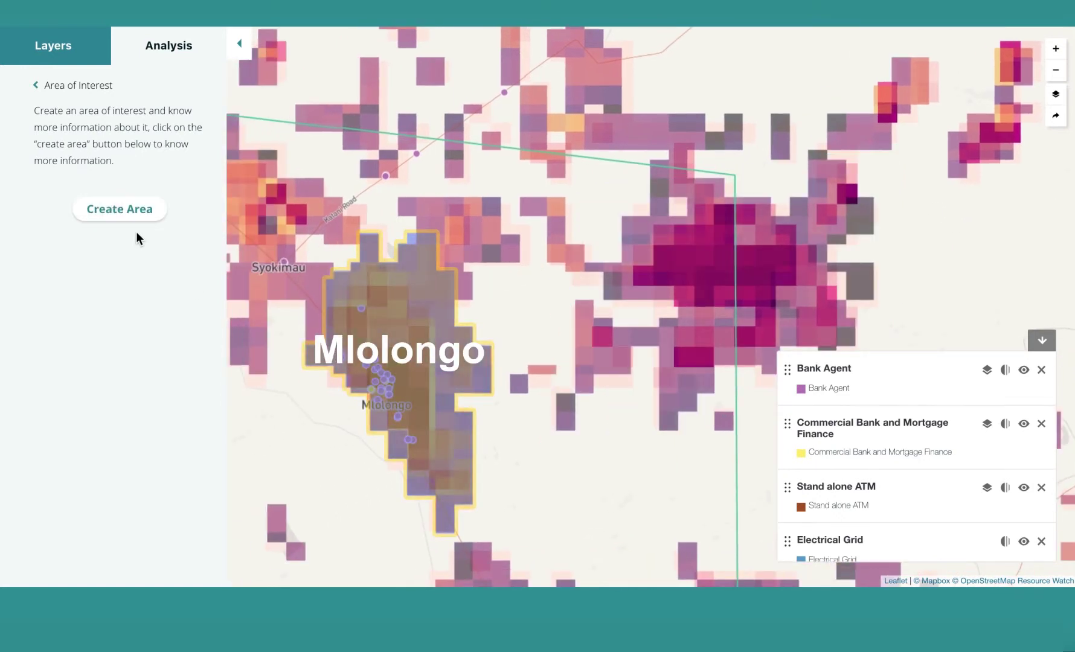
left_click(129, 215)
left_click(319, 279)
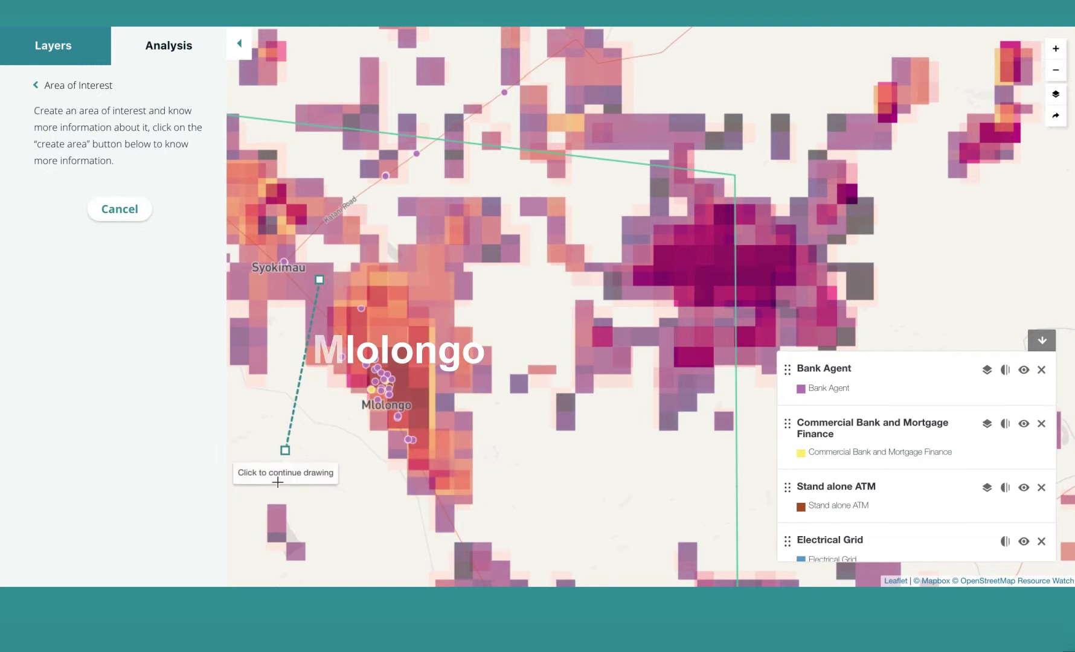
left_click(307, 403)
left_click(453, 563)
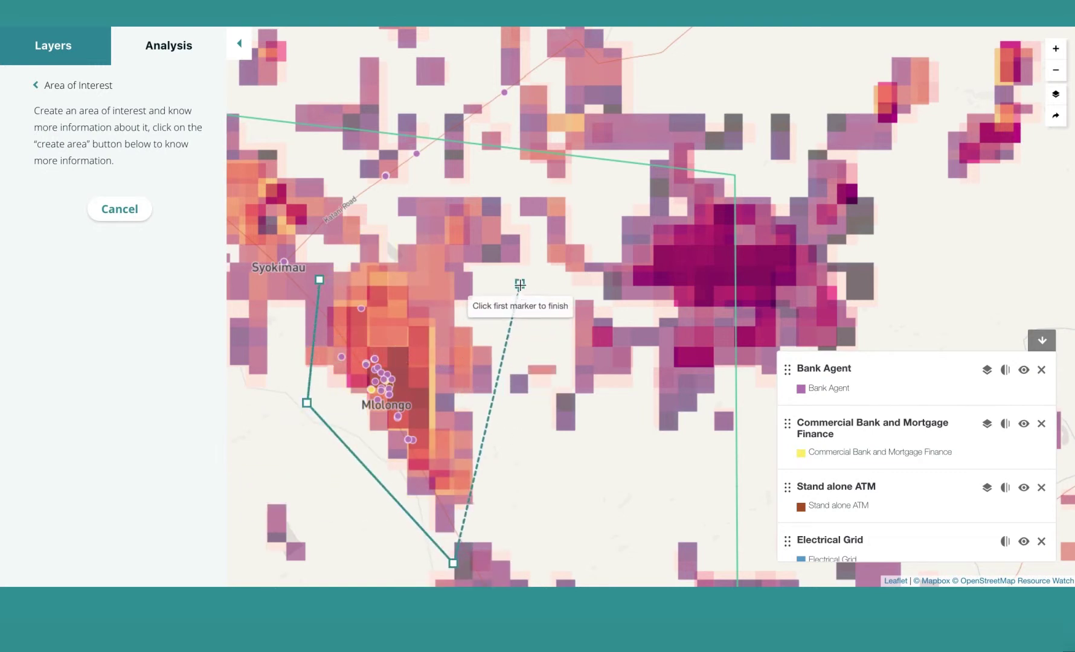
left_click(520, 283)
left_click(320, 280)
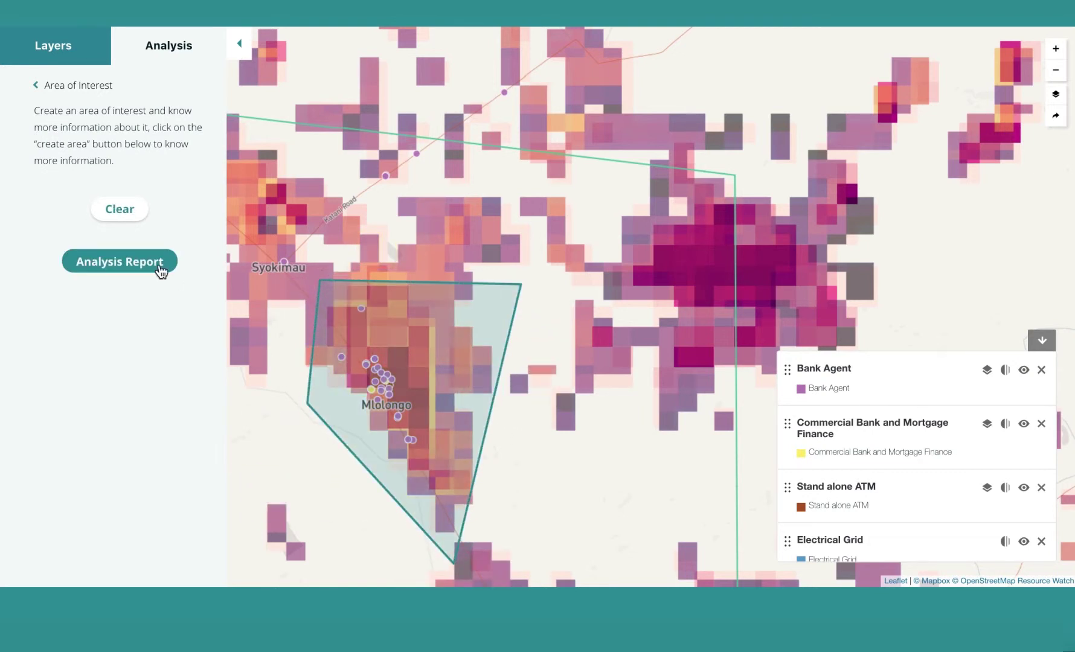
left_click(161, 268)
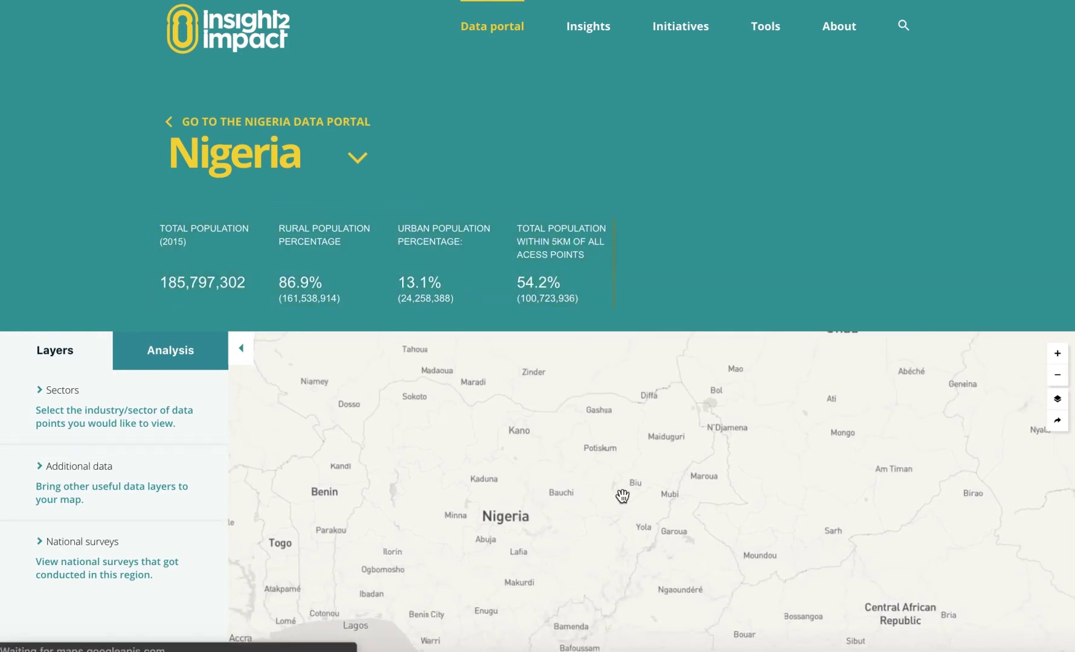
Turn on the Urban Built-Up Area and Urban Areas layers on the Nigeria map
scroll(619, 432, "down", 5)
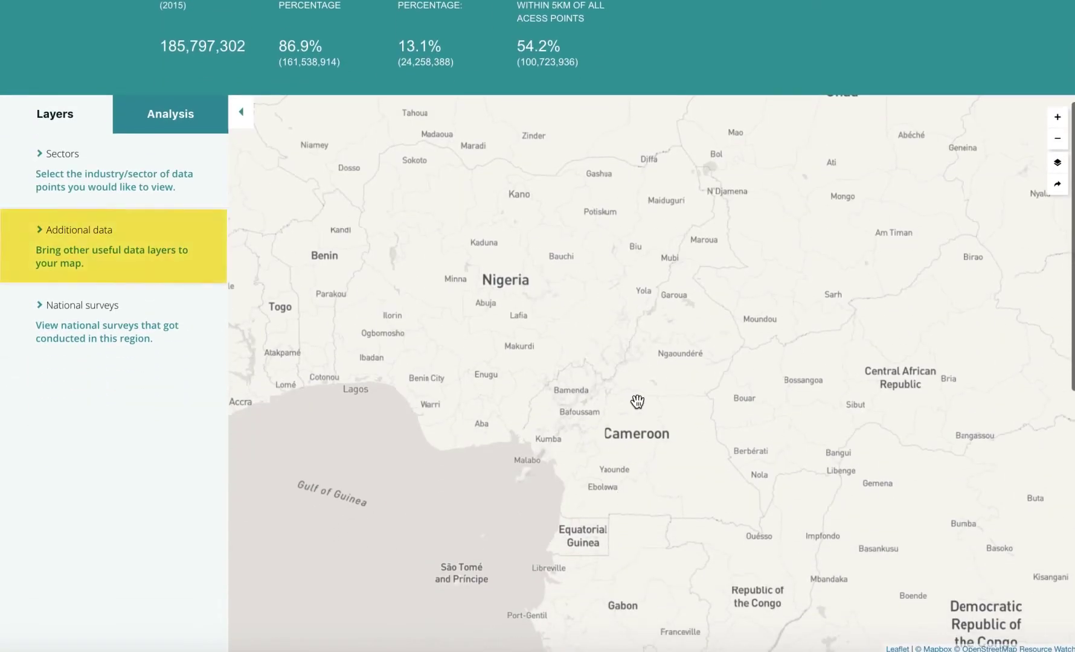
left_click(80, 233)
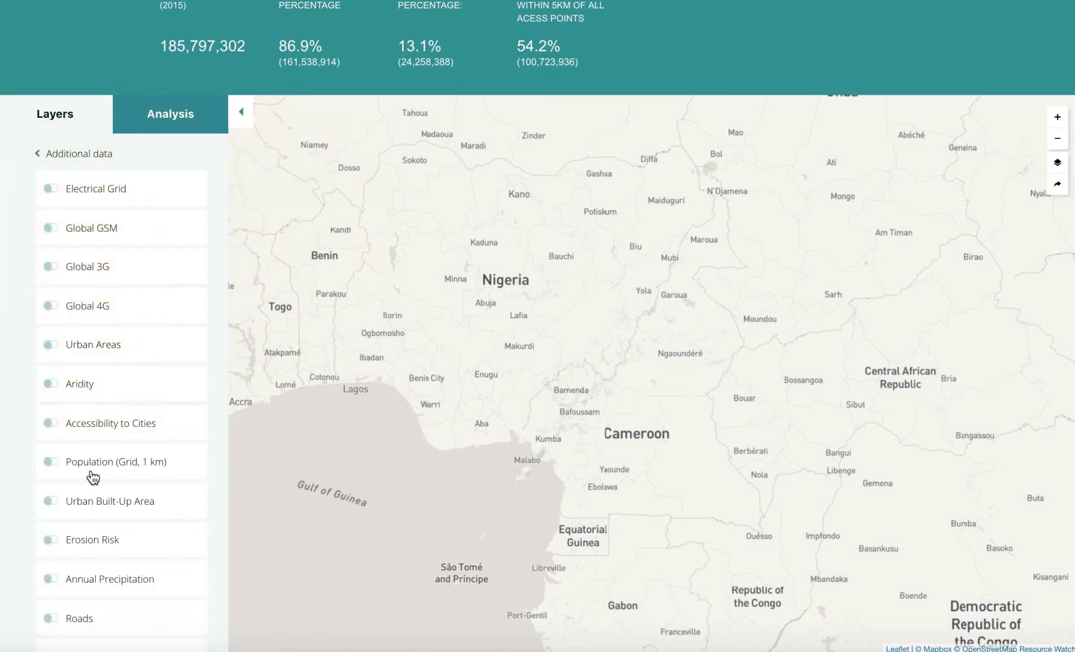
scroll(92, 477, "down", 5)
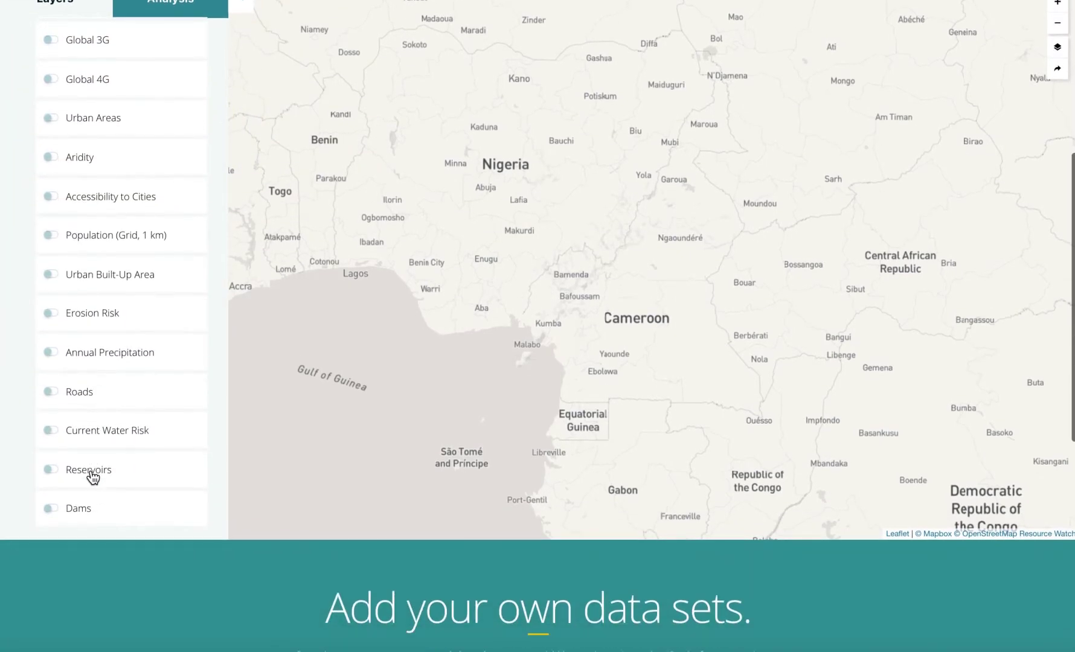
scroll(92, 477, "up", 2)
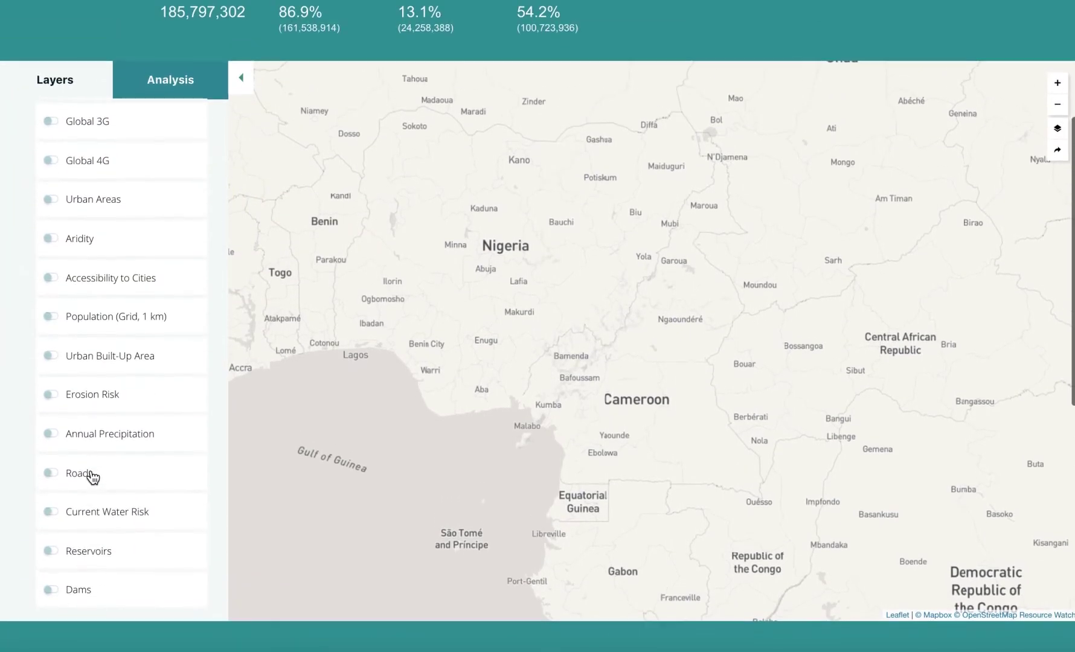
left_click(149, 370)
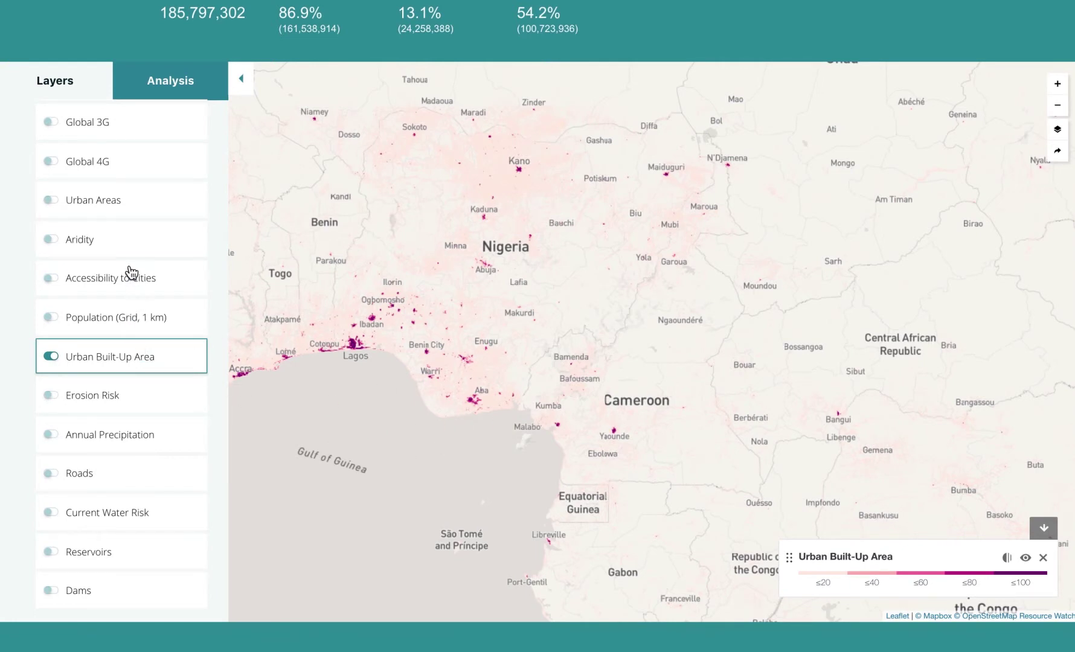
left_click(127, 206)
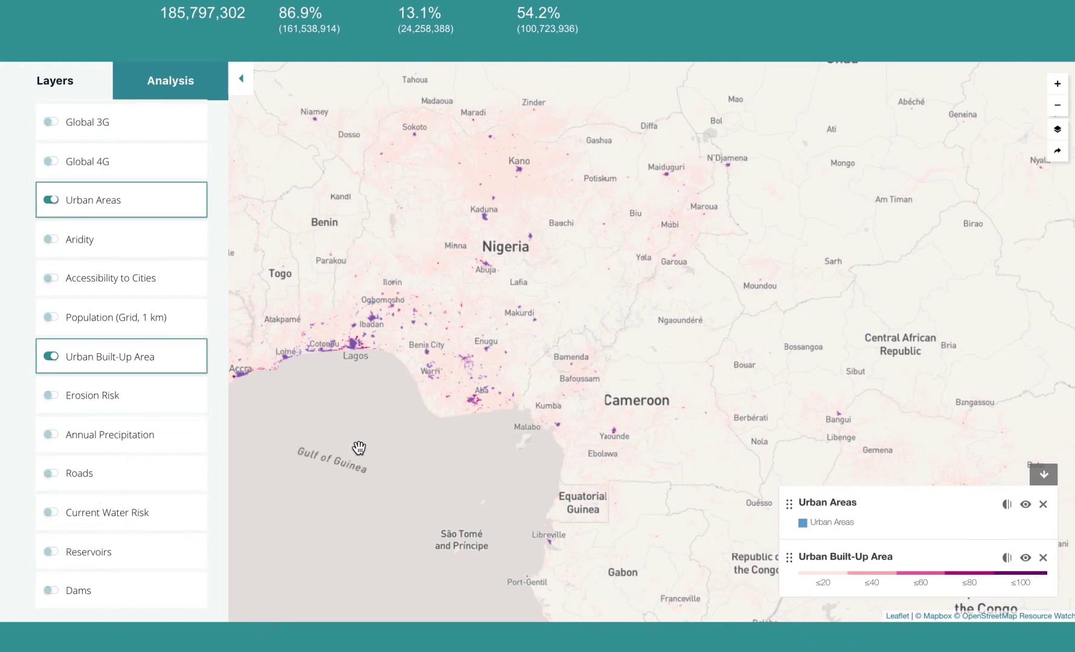
Swap the Urban Built-Up Area layer for Accessibility to Cities
scroll(406, 426, "up", 2)
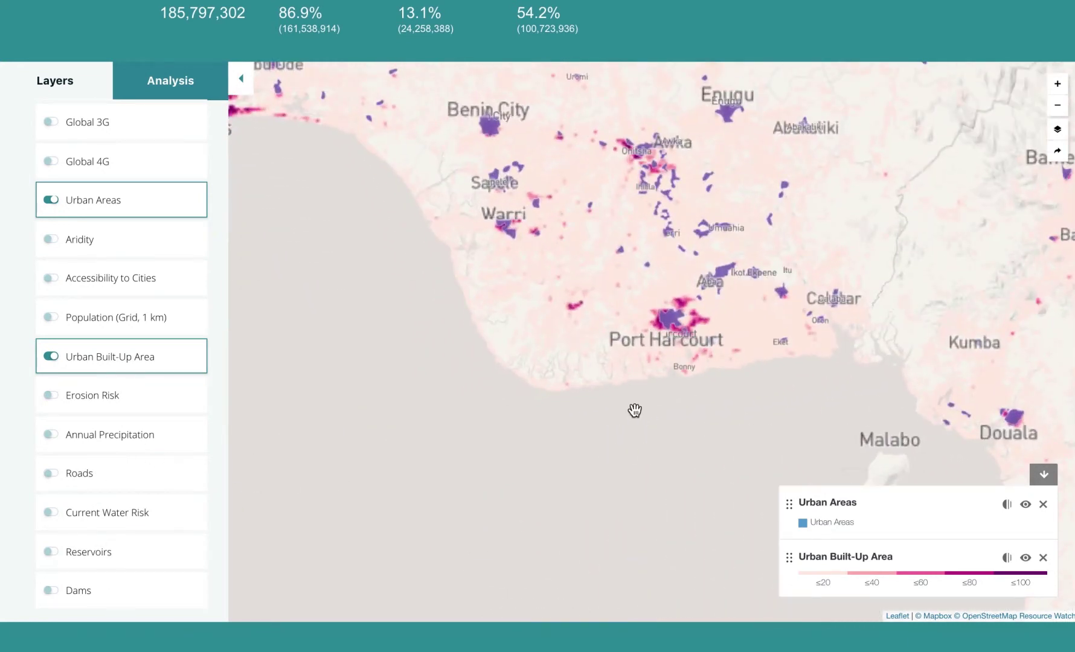
scroll(139, 296, "up", 3)
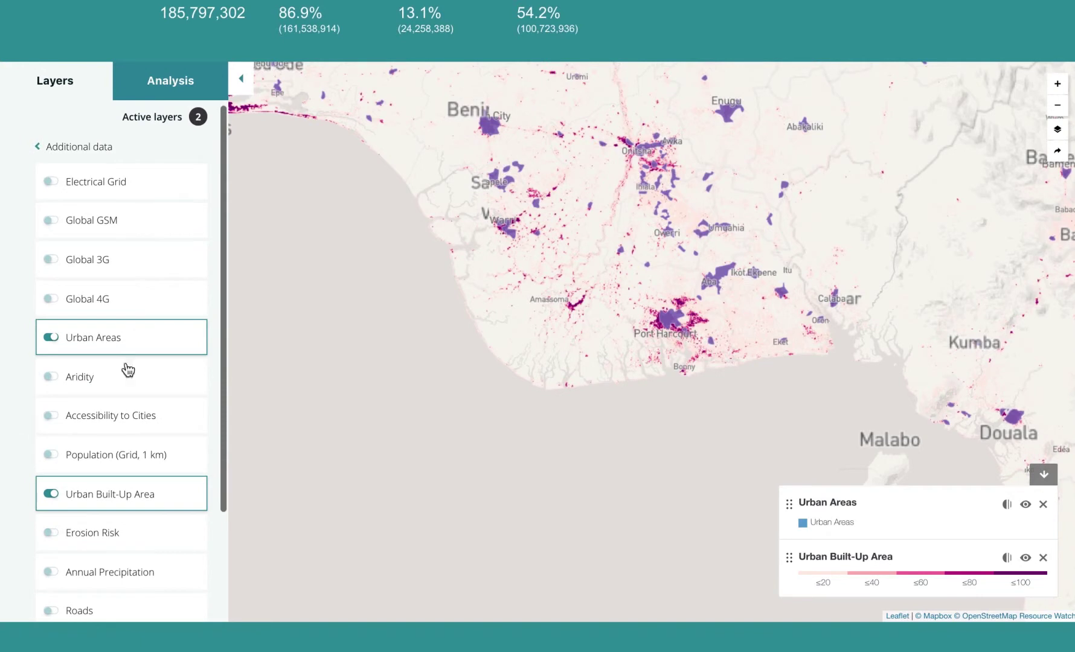
left_click(103, 493)
scroll(104, 493, "down", 2)
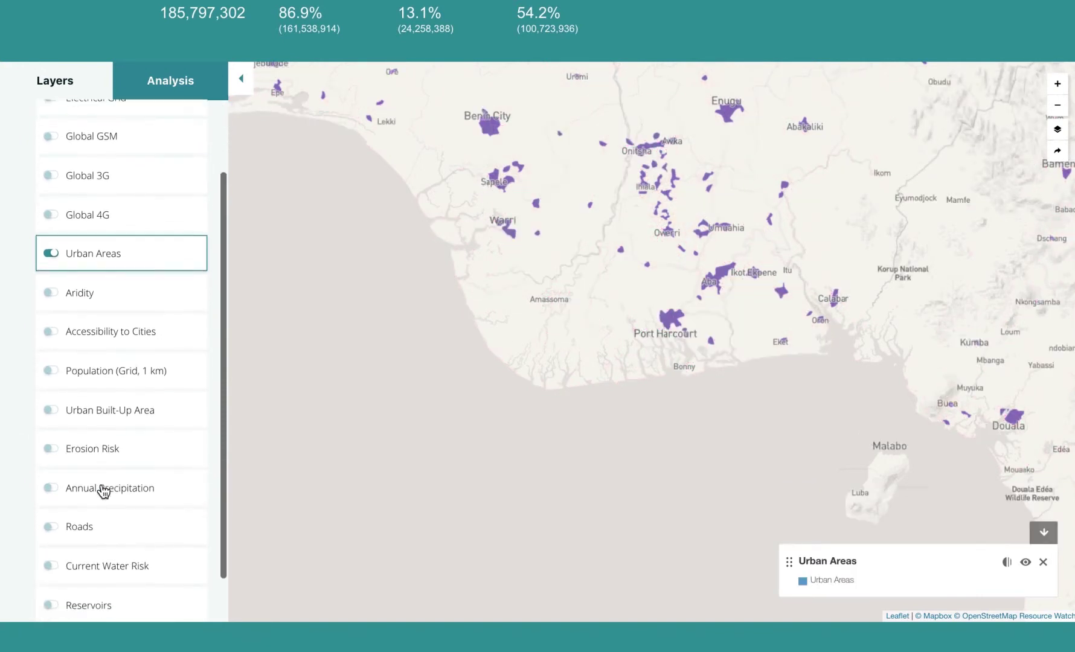
left_click(118, 345)
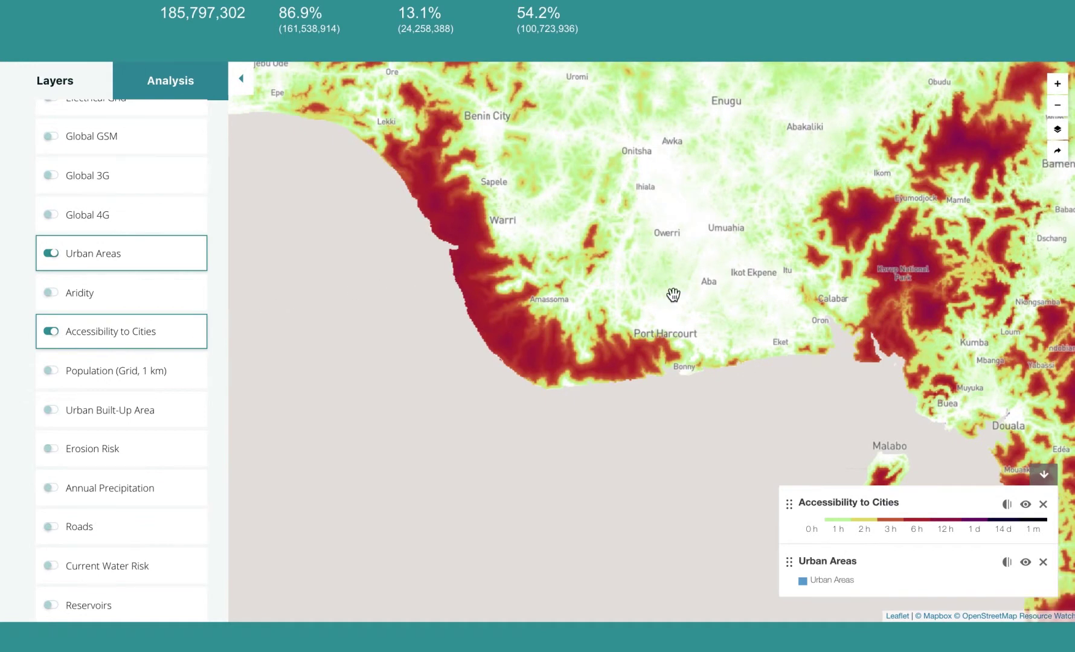
Move Urban Areas above Accessibility to Cities, panning between Lagos and Port Harcourt
left_click_drag(622, 302, 871, 343)
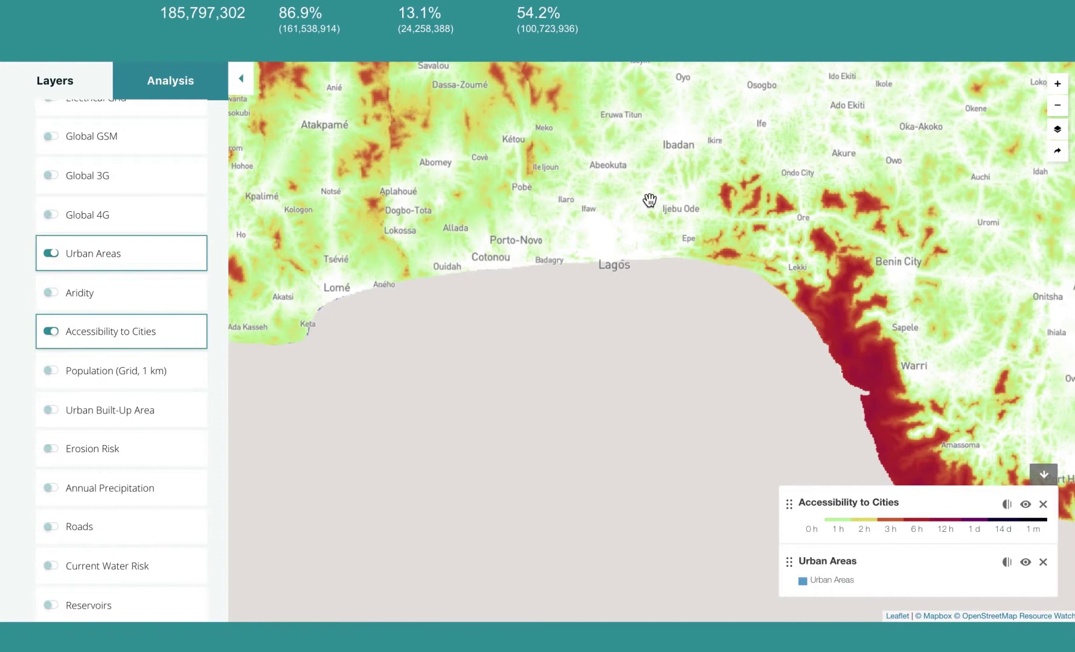
left_click_drag(793, 318, 458, 256)
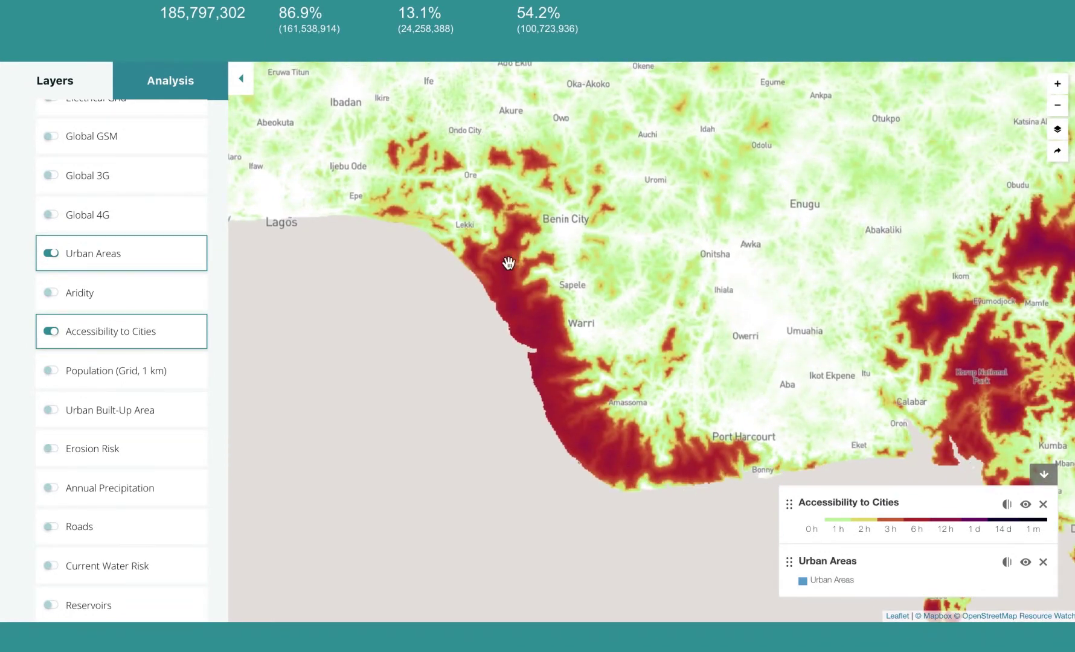
scroll(120, 218, "up", 3)
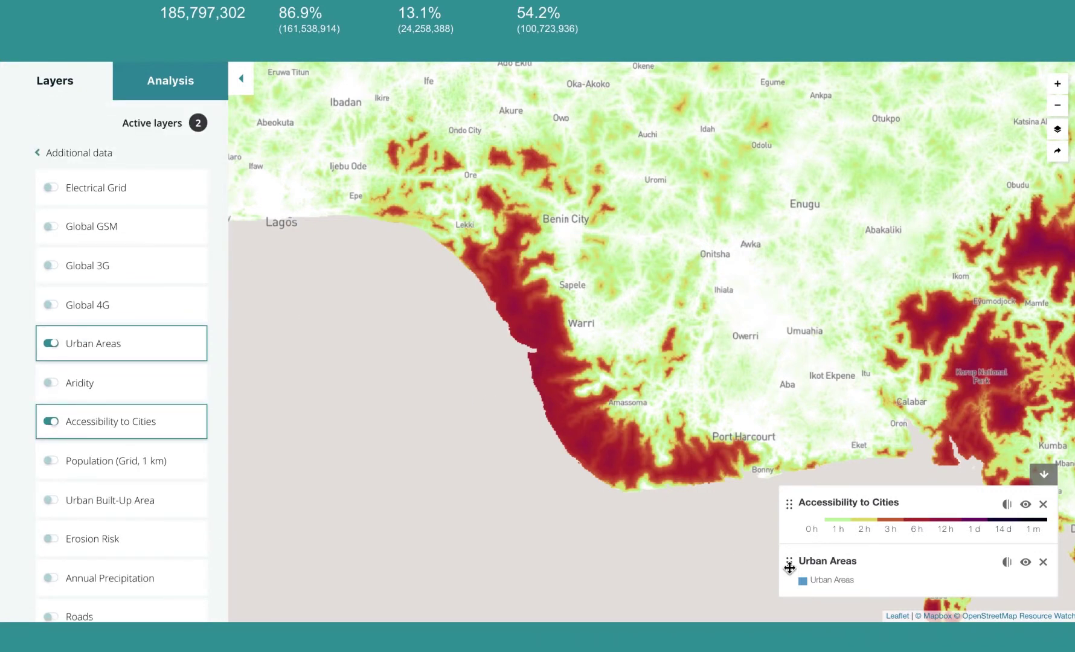
left_click_drag(789, 568, 784, 511)
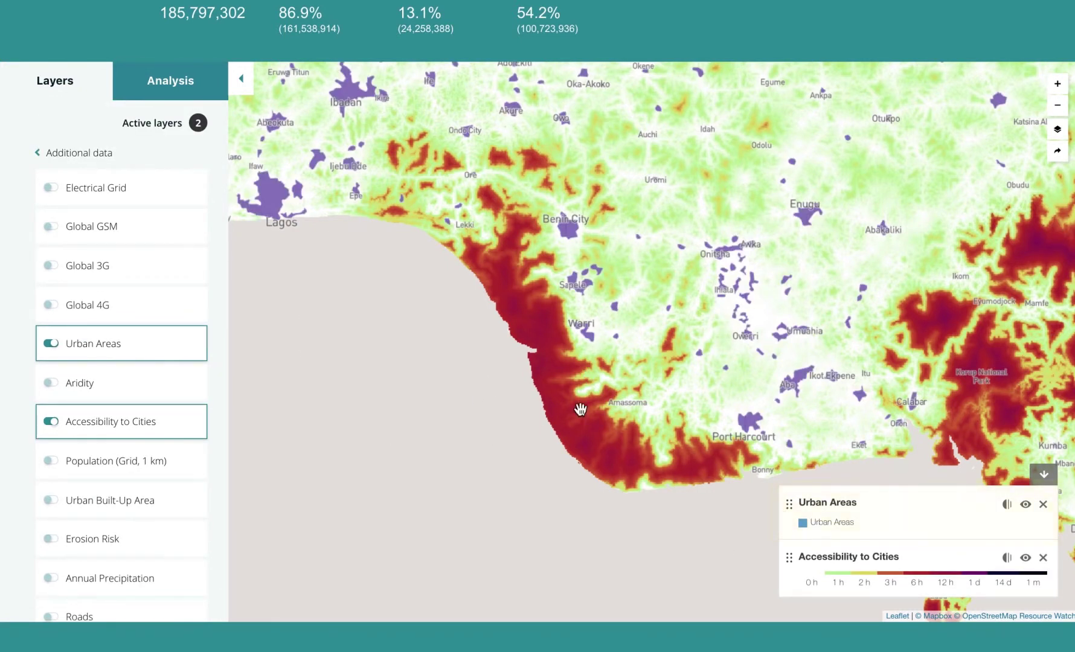
left_click_drag(580, 492, 501, 451)
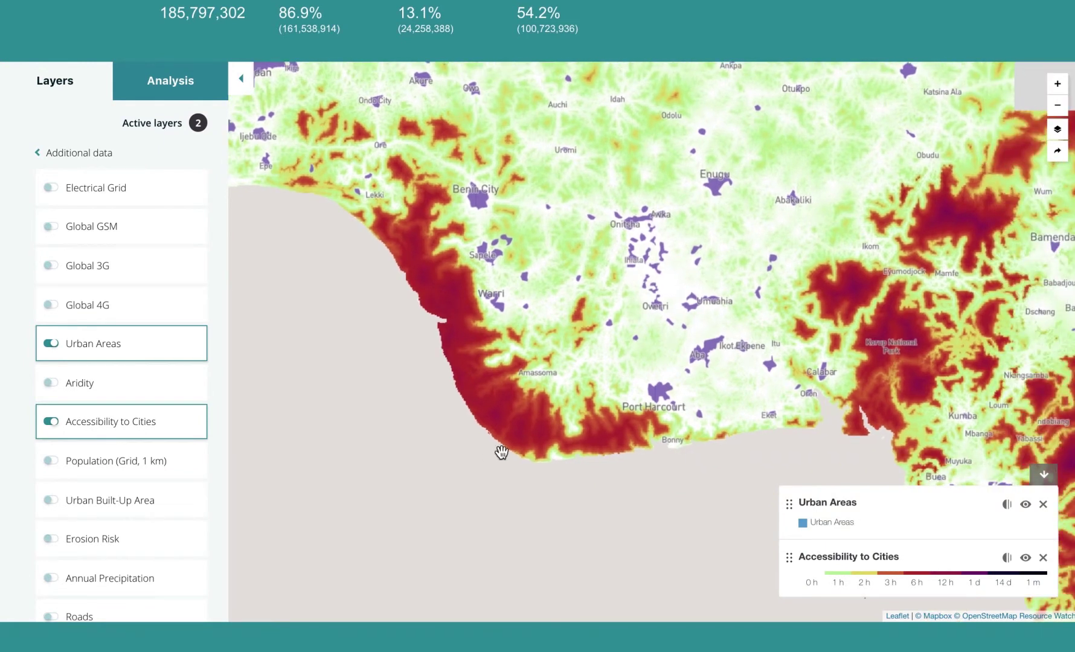
left_click(76, 162)
Turn on the Finance Commercial Bank layer and move it to the top of the layer order
left_click(69, 163)
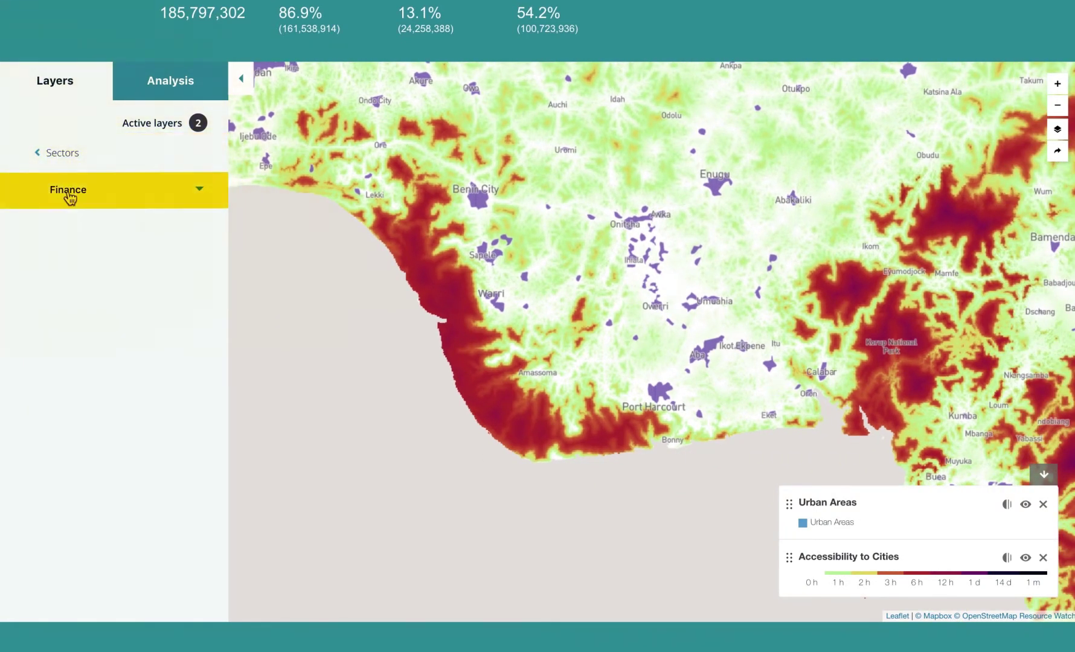
left_click(71, 197)
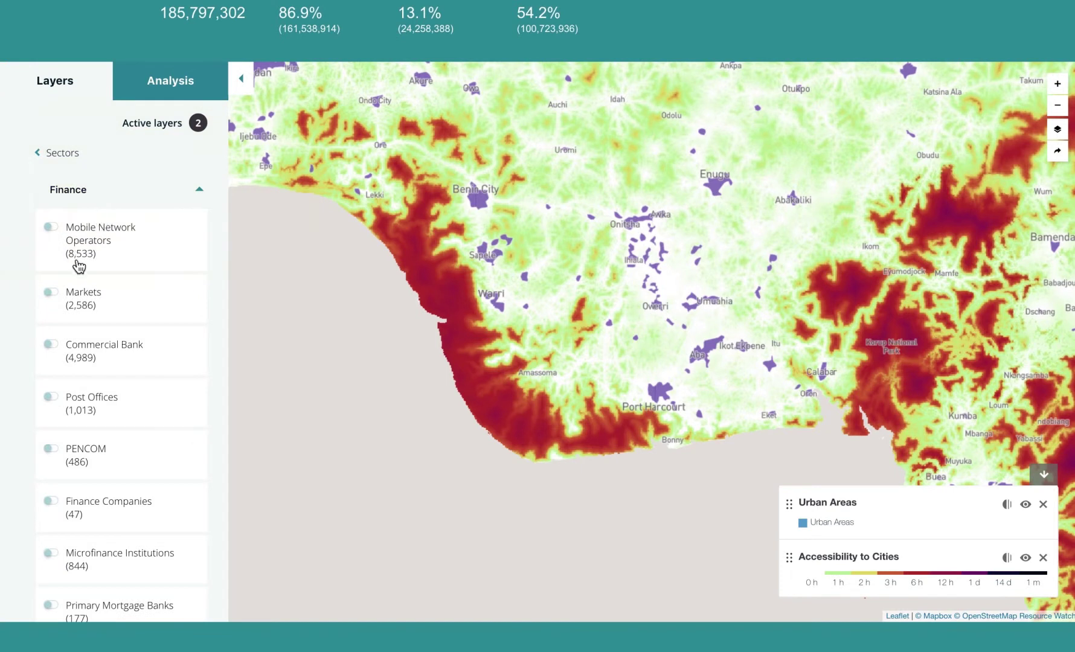
left_click(109, 353)
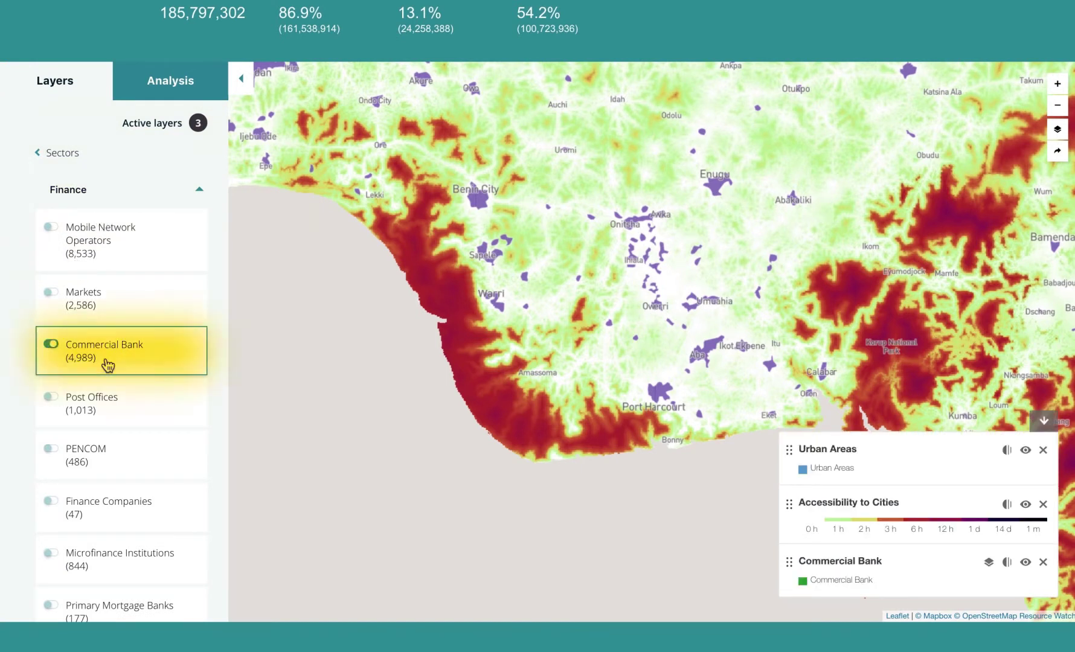
left_click_drag(329, 349, 737, 420)
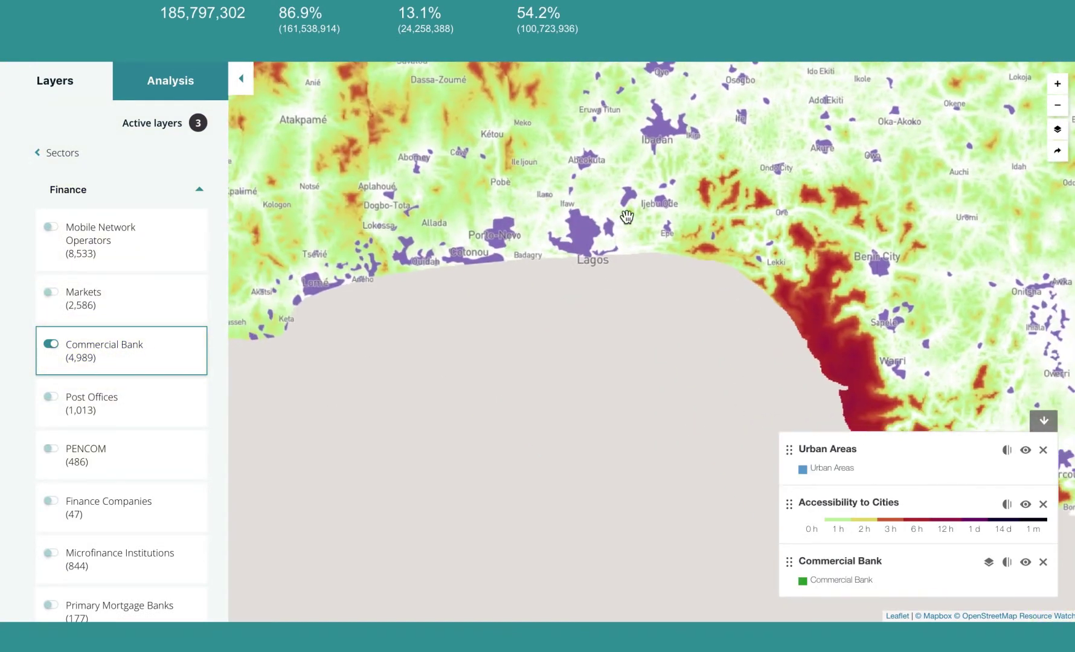
left_click_drag(787, 564, 775, 443)
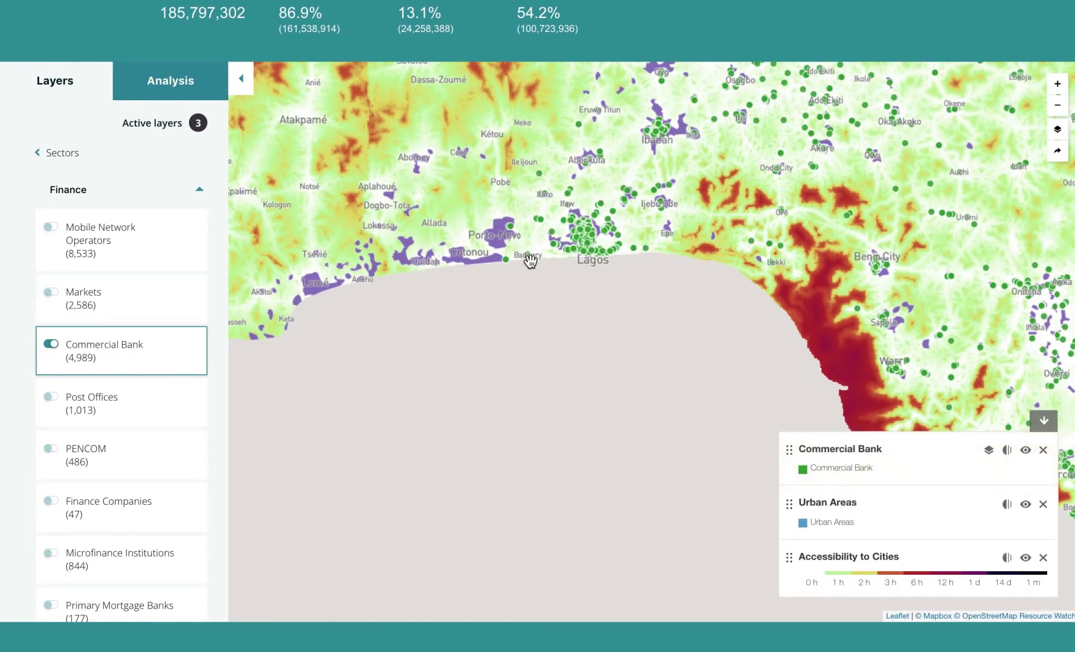
Pan across the Niger Delta and zoom in one level centred on Port Harcourt
left_click_drag(633, 313, 477, 315)
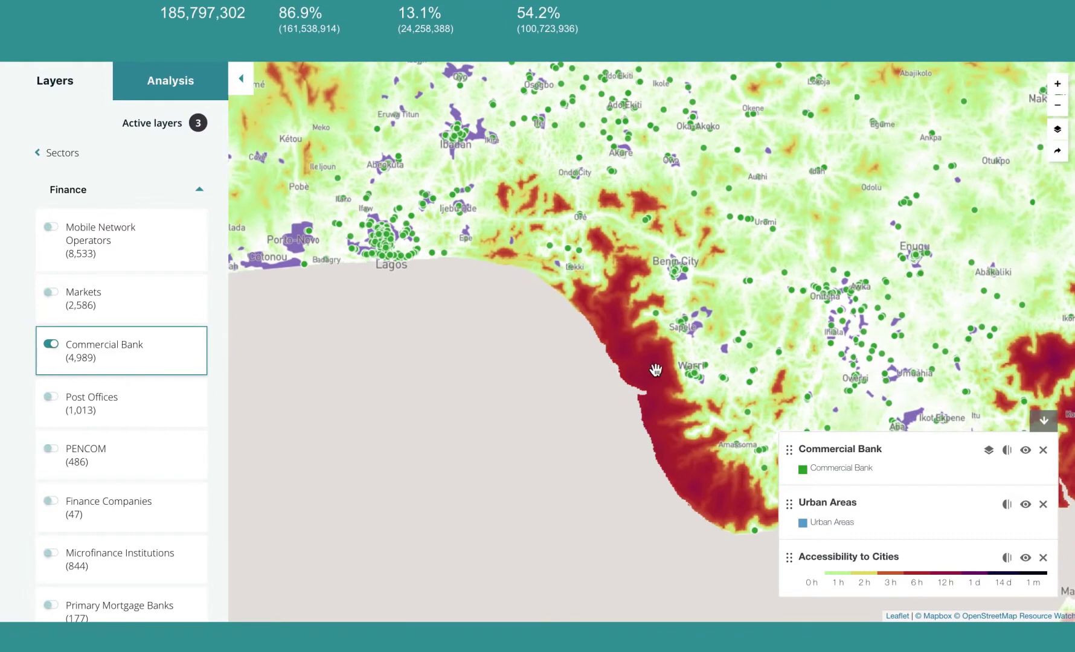
mouse_move(580, 440)
left_mouse_down()
mouse_move(444, 354)
mouse_move(343, 353)
left_mouse_up()
mouse_move(715, 340)
left_mouse_down()
mouse_move(674, 436)
mouse_move(356, 253)
mouse_move(322, 200)
left_mouse_up()
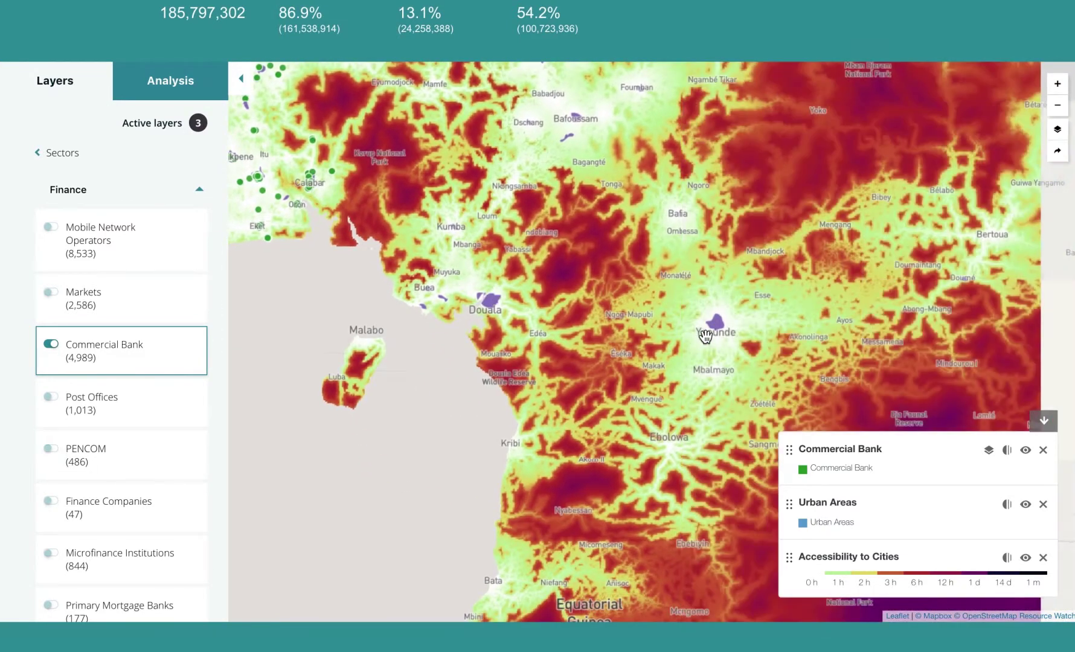
left_click_drag(352, 275, 773, 240)
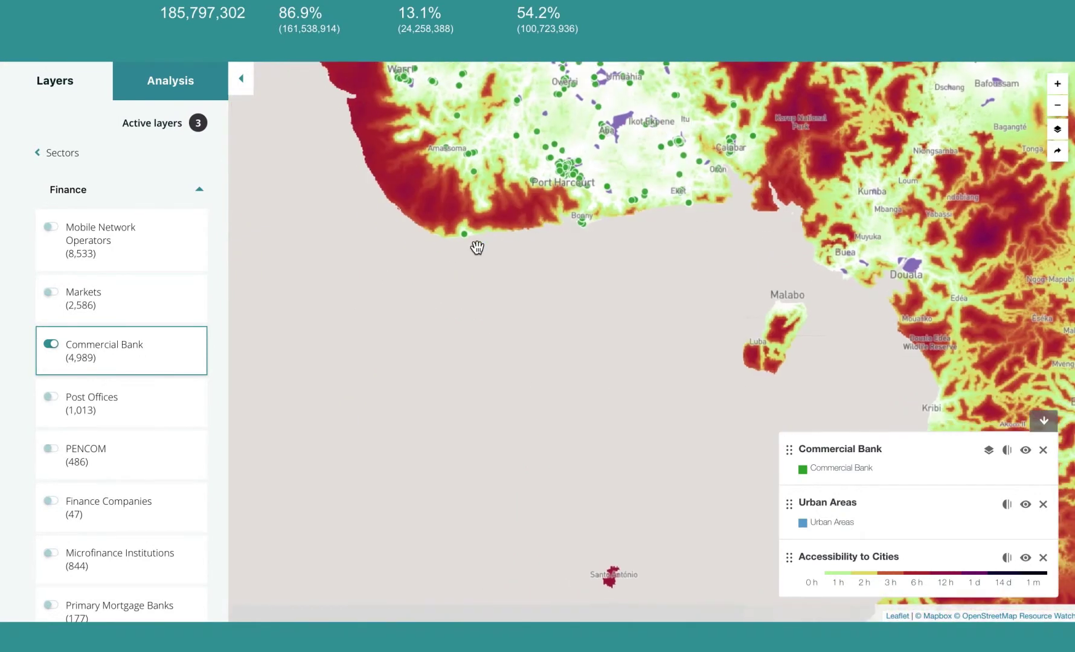
left_click(1058, 85)
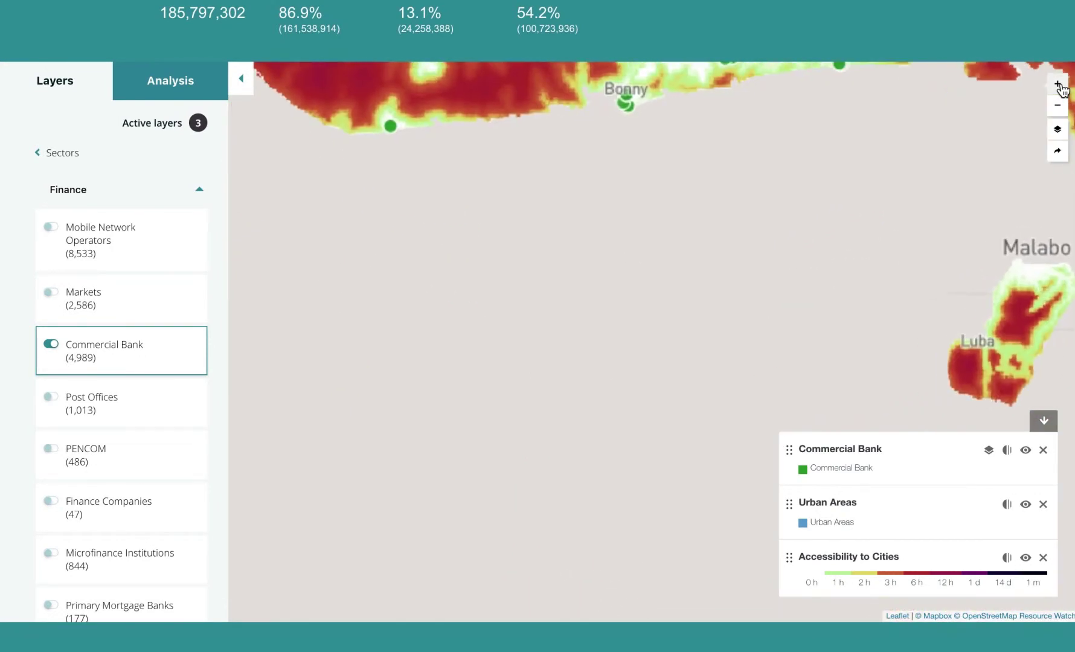
left_click_drag(703, 362, 833, 473)
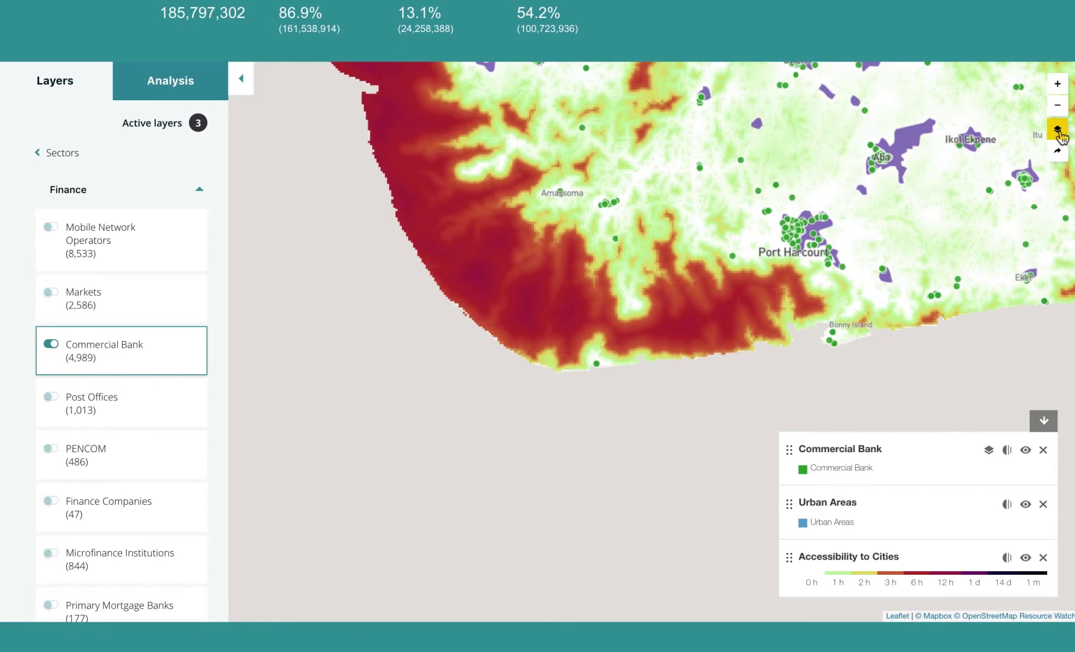
Switch the basemap to Satellite and set Accessibility to Cities opacity to 50%
left_click(1058, 132)
left_click(1000, 192)
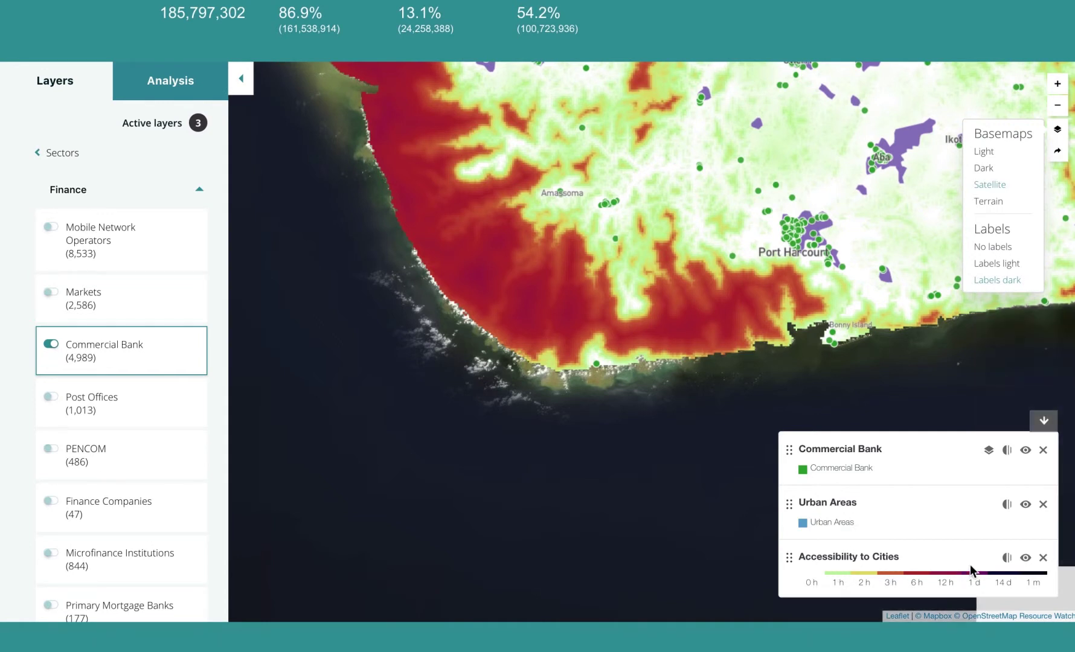
left_click(1007, 558)
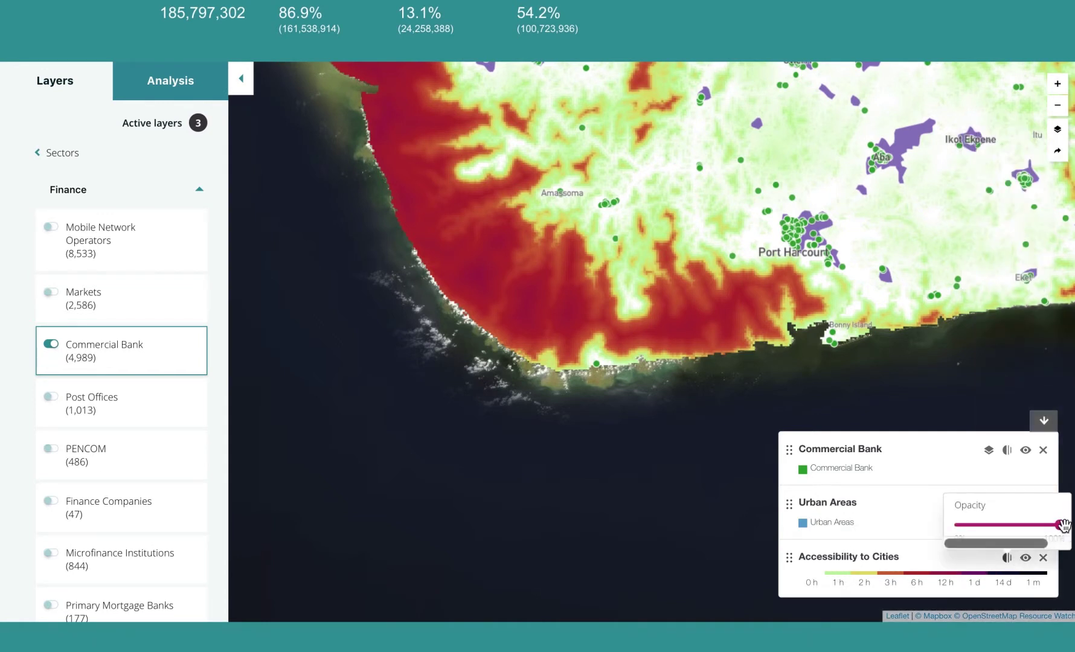
left_click(1007, 525)
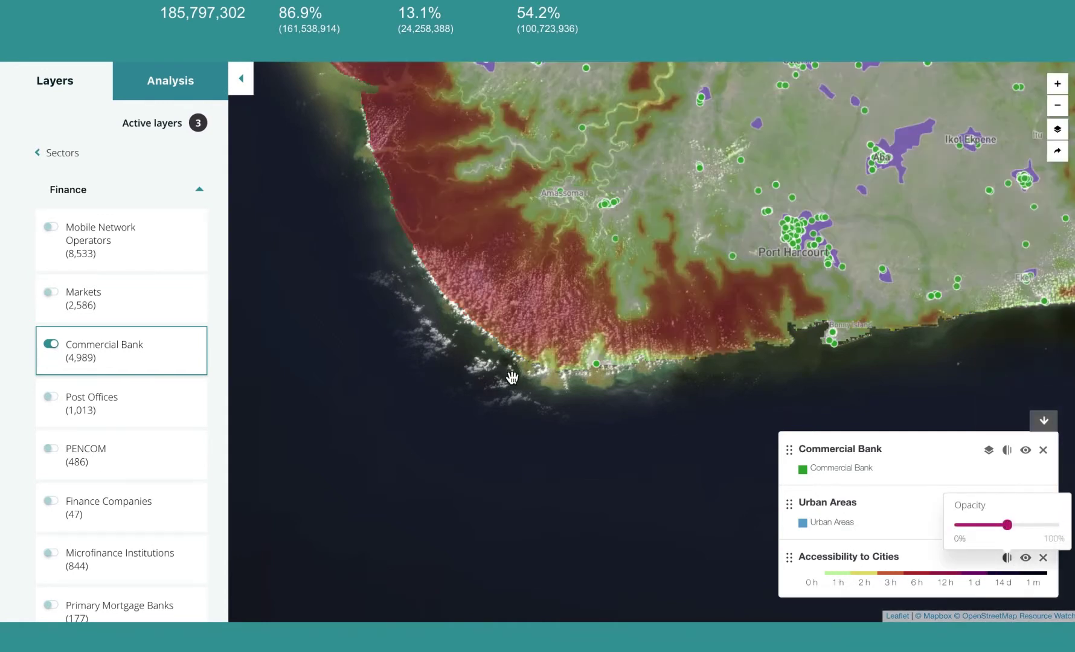
left_click(1057, 105)
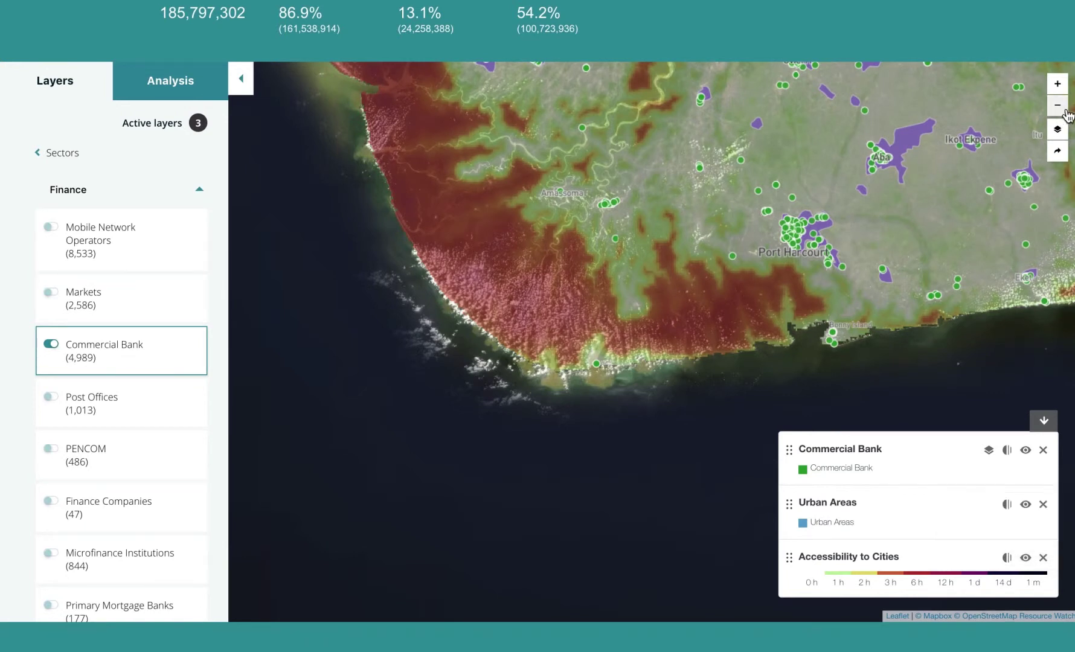
Show Commercial Bank as Voronoid areas and zoom out to a regional view centred on Nigeria
left_click(989, 452)
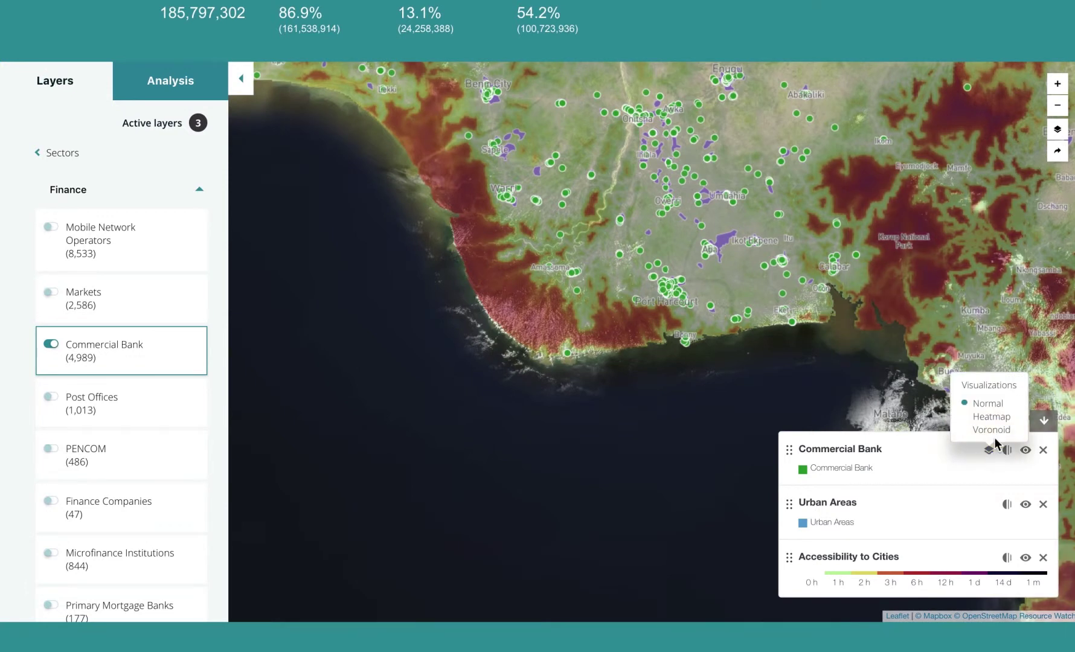
left_click(991, 430)
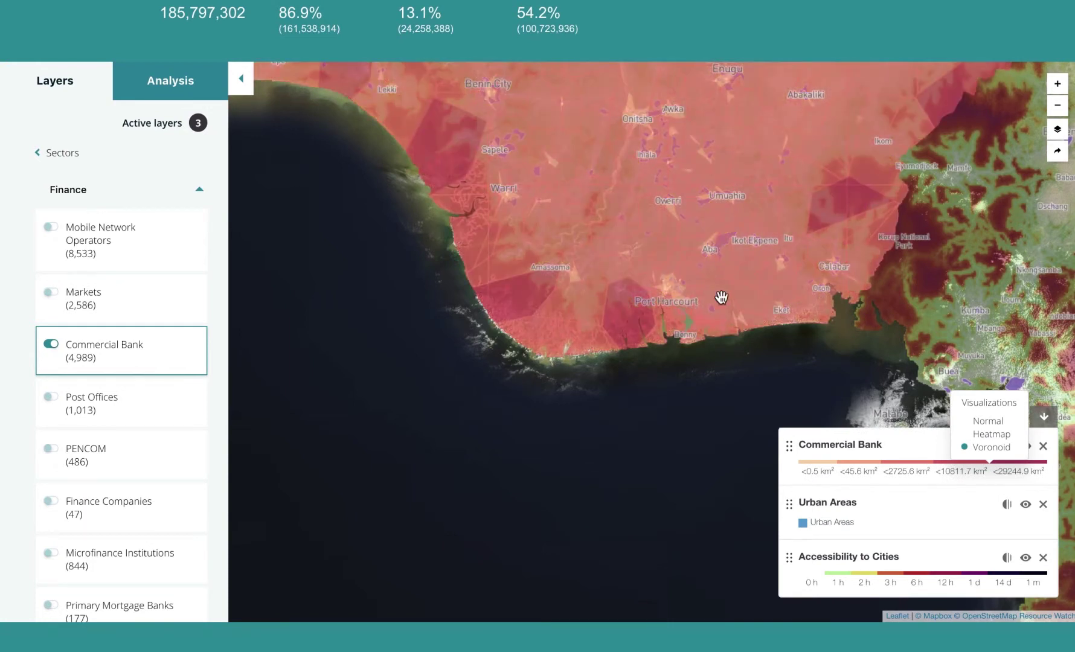
left_click(1057, 106)
left_click(1057, 105)
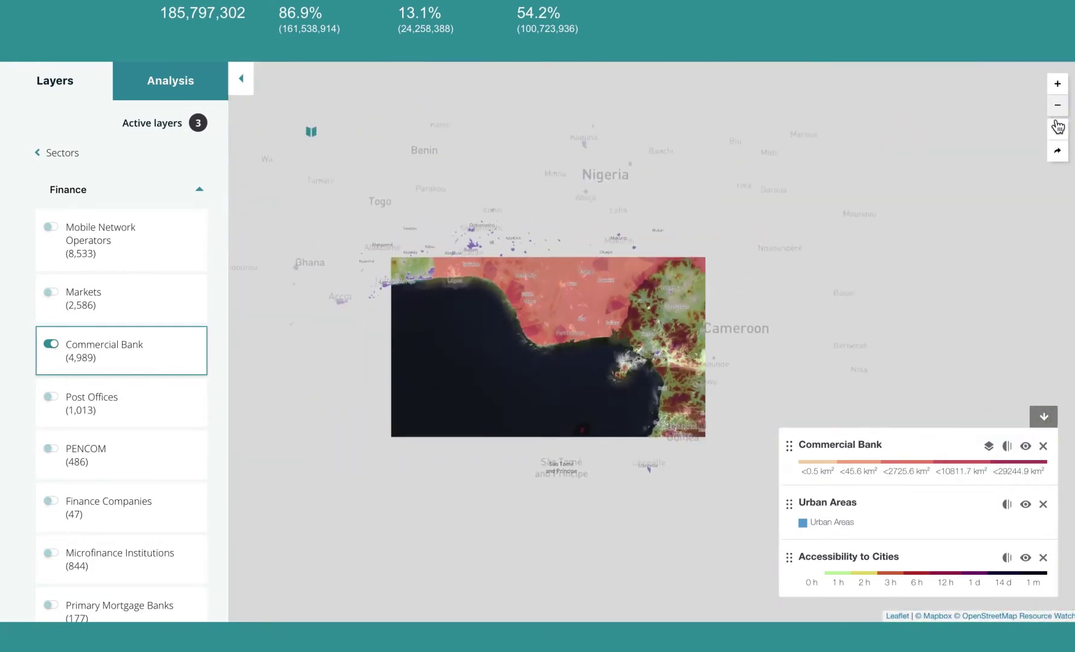
left_click_drag(612, 281, 562, 335)
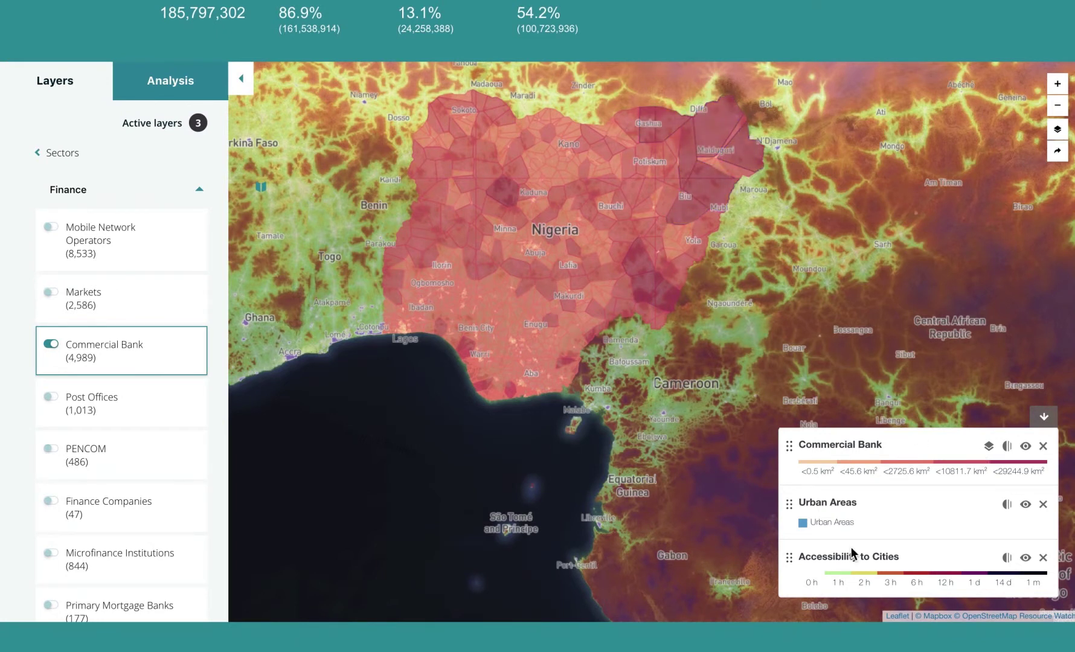
Switch to the light basemap and pan toward northeast Nigeria and Cameroon
left_click(1057, 128)
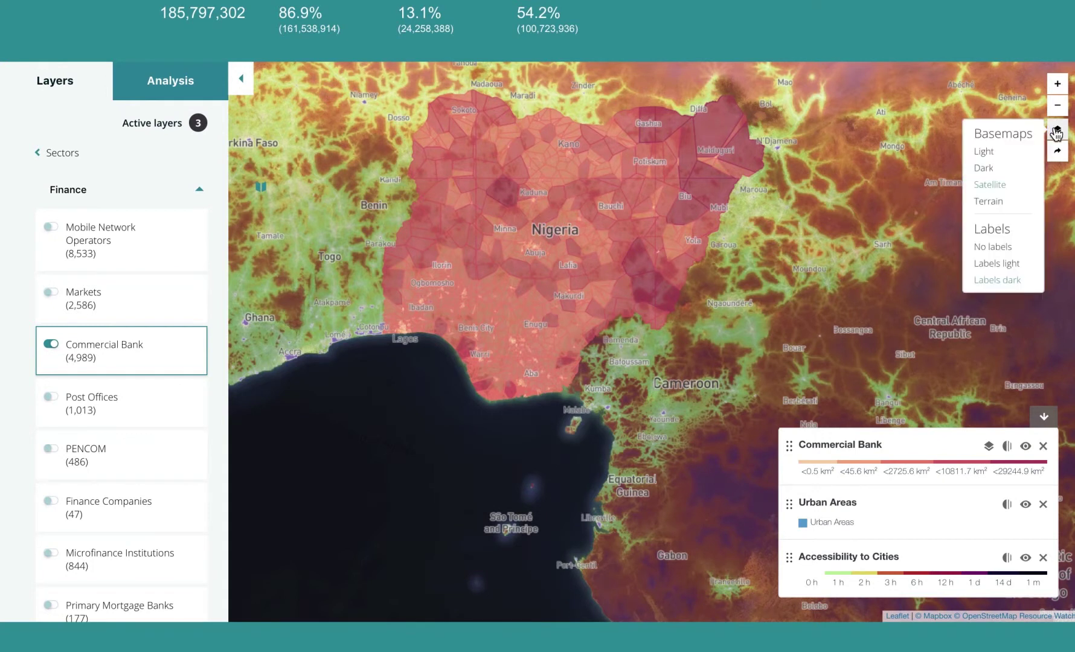
left_click(988, 155)
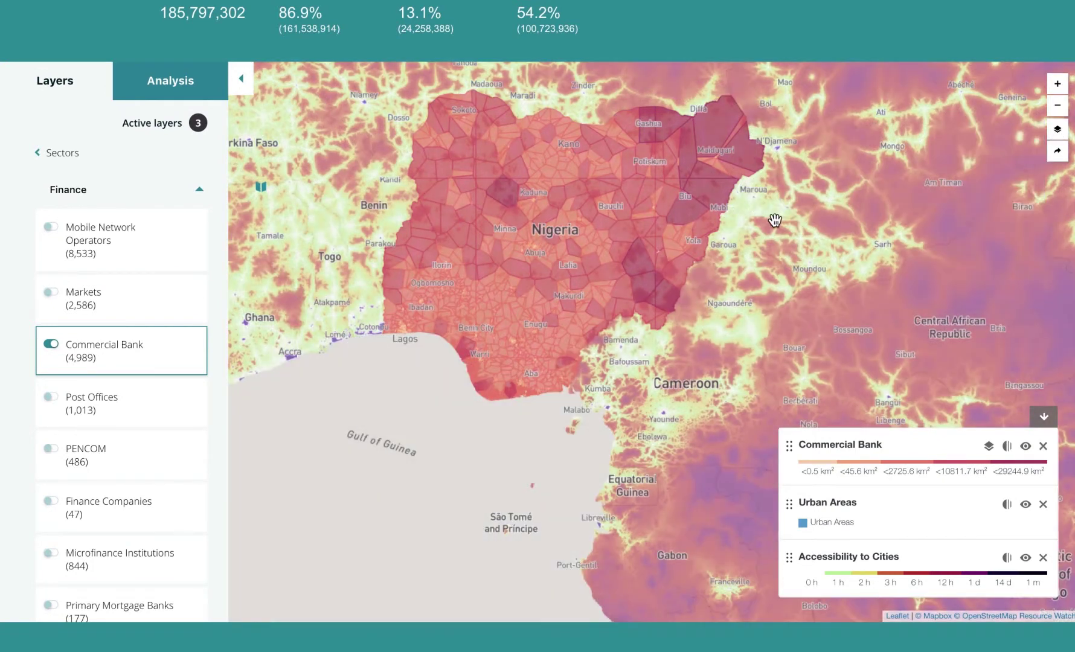
scroll(775, 220, "up", 2)
left_click_drag(835, 285, 862, 462)
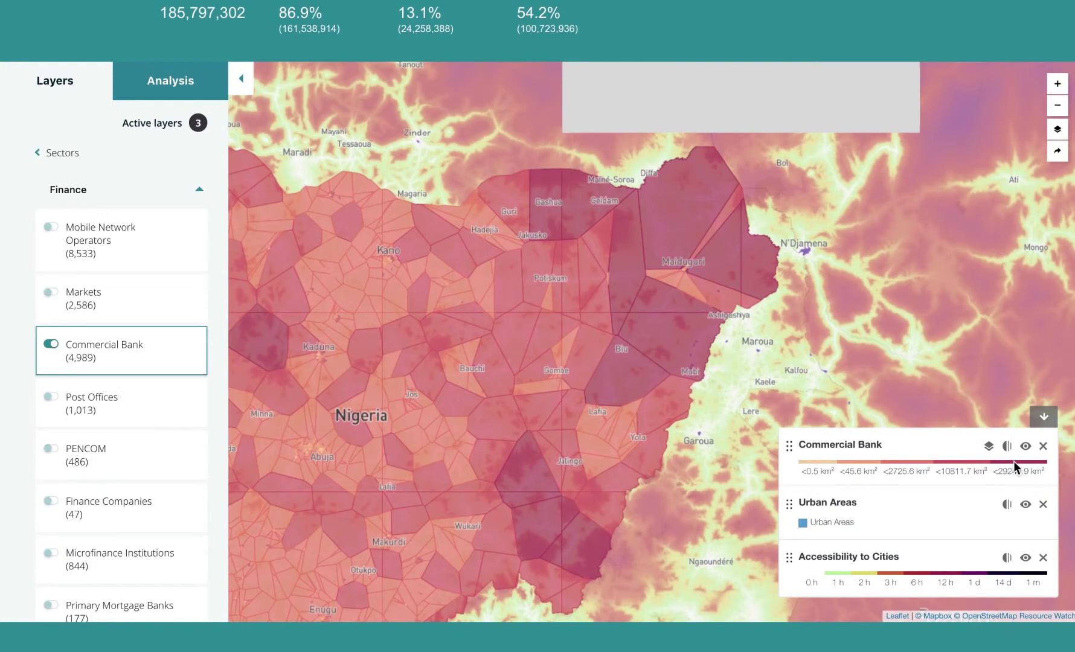
Show the Commercial Bank layer again with Normal visualization as green point locations
left_click(1025, 446)
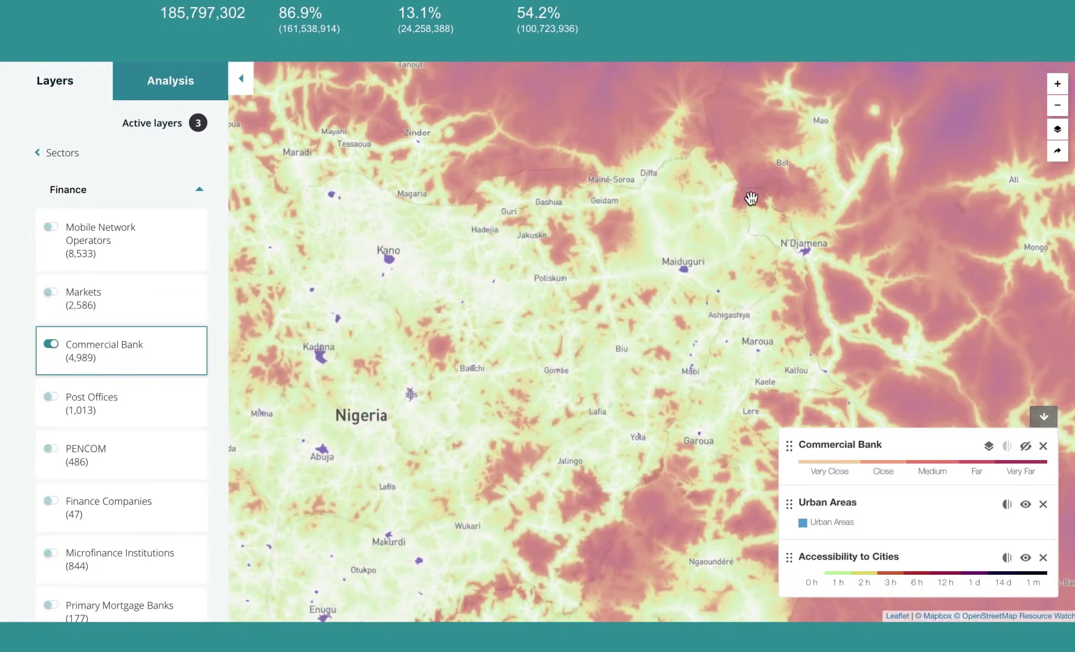
left_click(1025, 446)
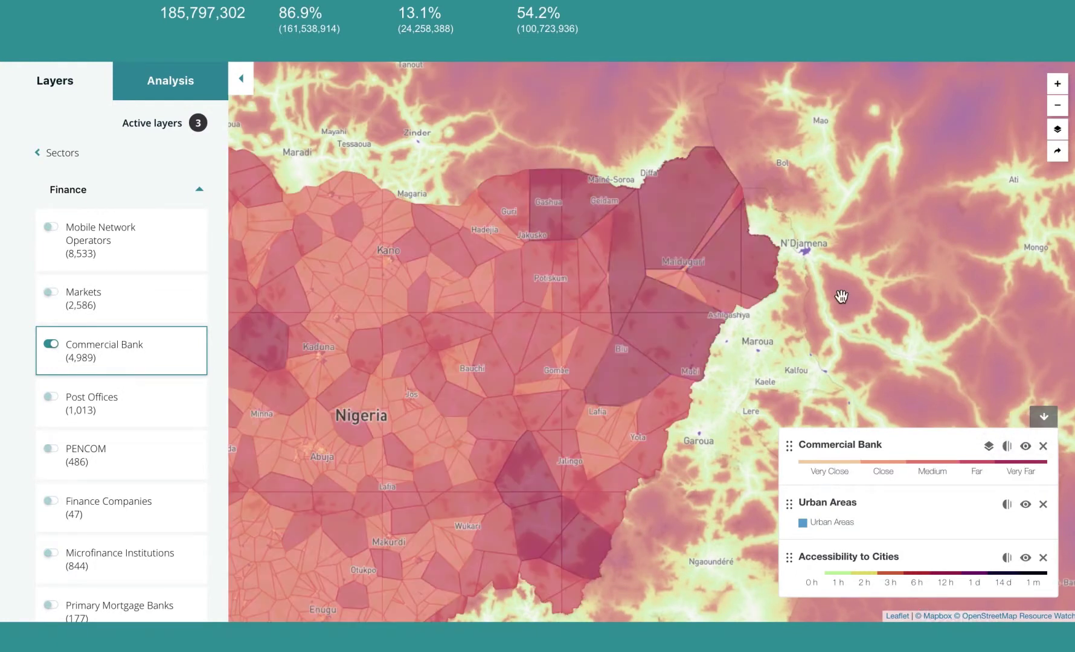
left_click(988, 446)
left_click(989, 400)
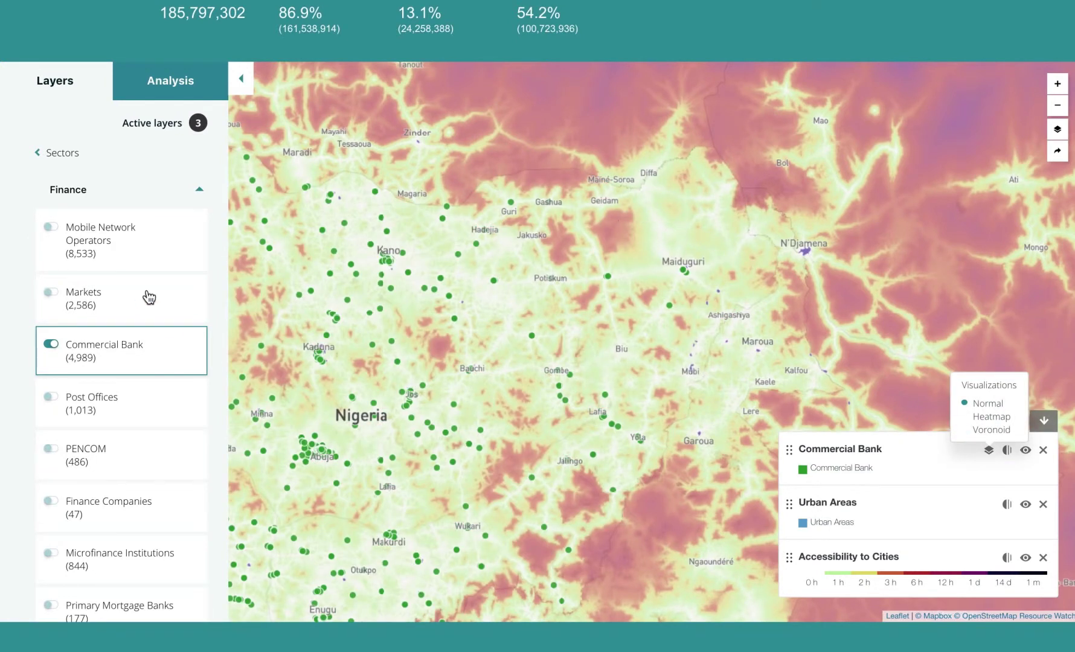
Turn on Population (Grid, 1 km) from Additional data and move it to the top of the stack
left_click(57, 154)
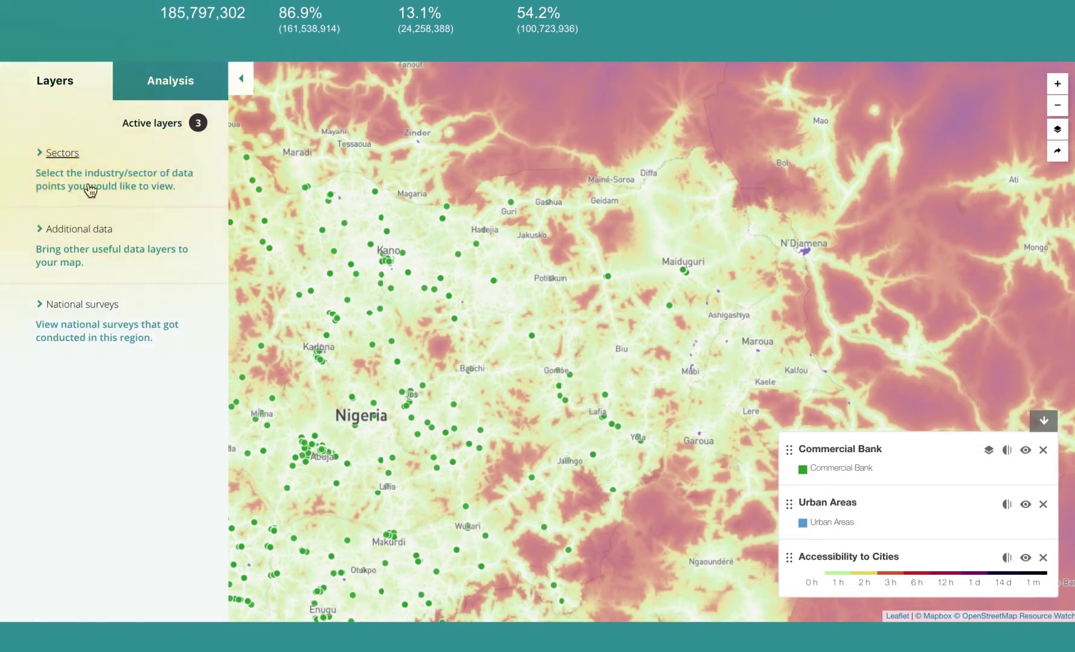
left_click(83, 236)
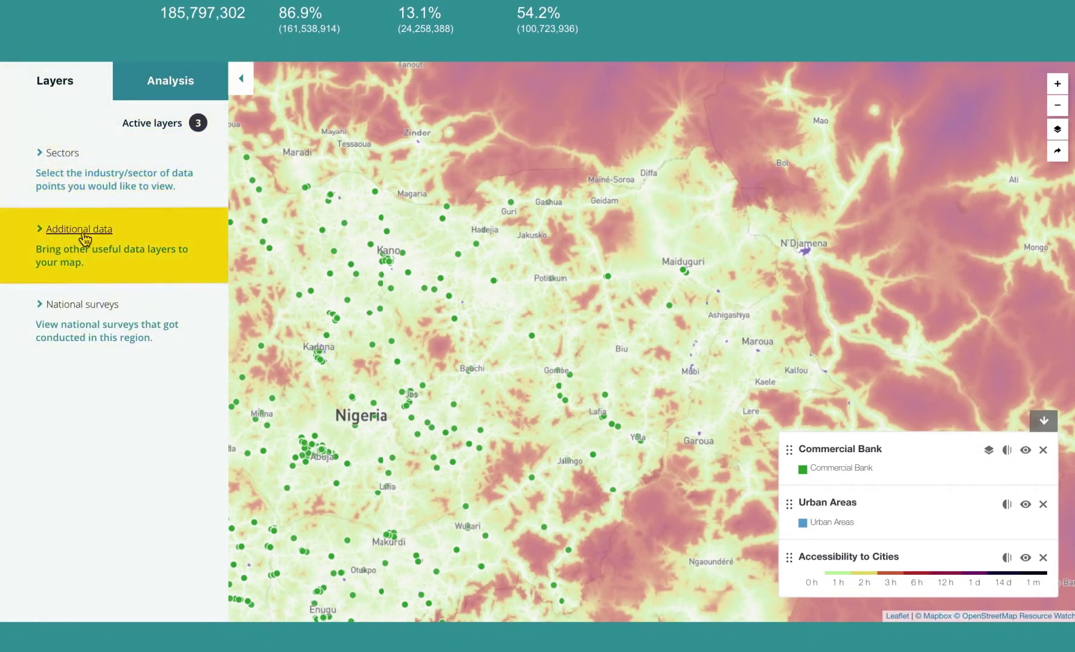
left_click(145, 468)
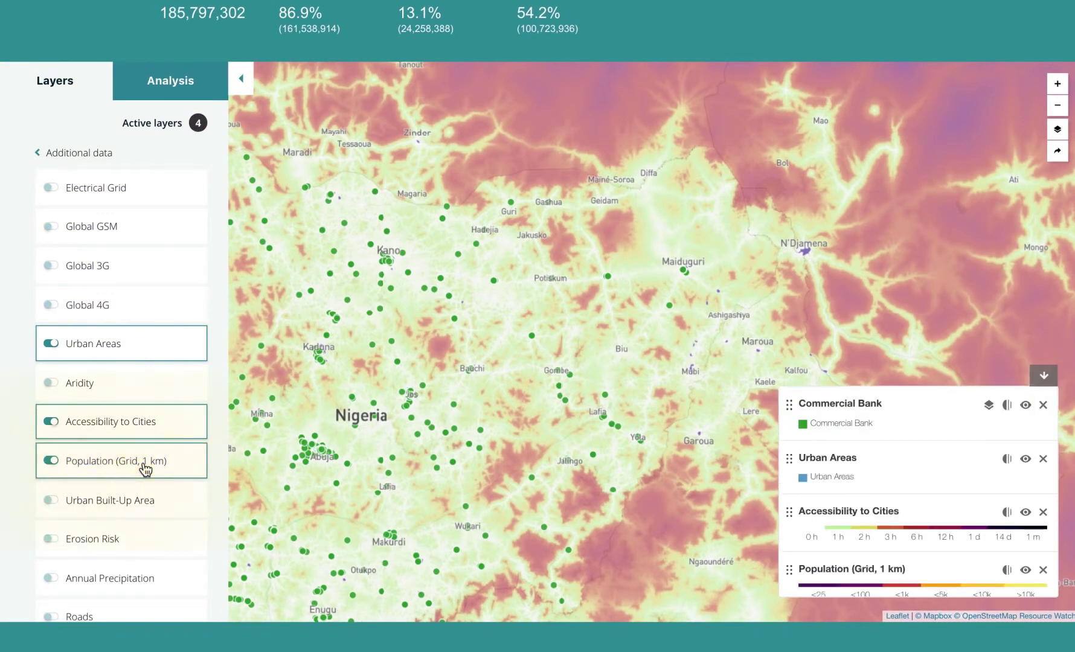
left_click_drag(789, 570, 818, 374)
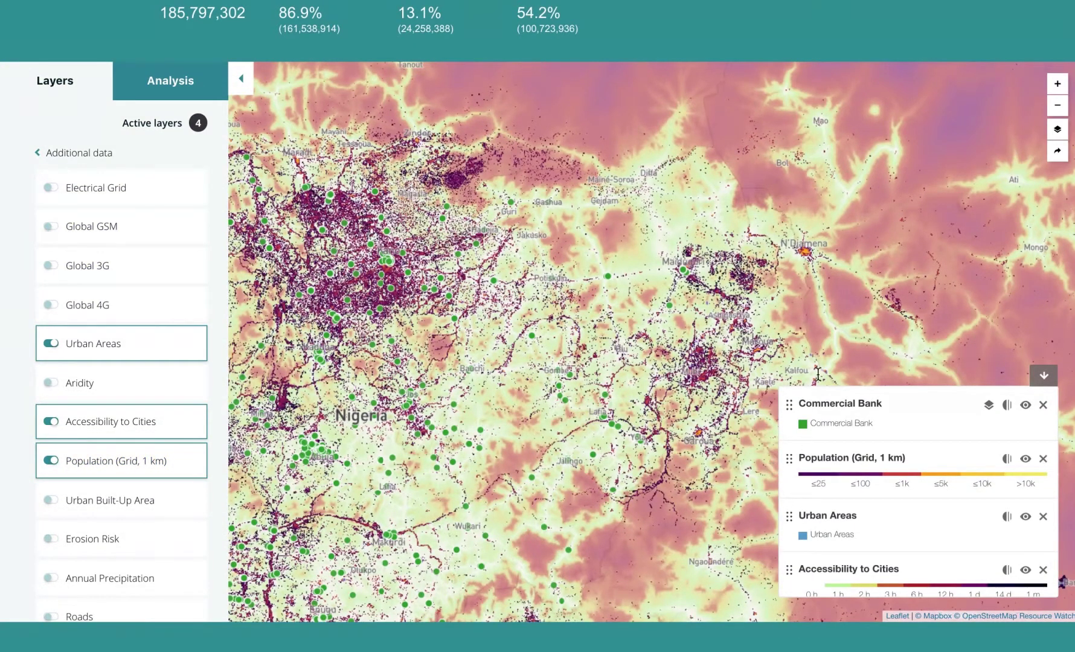
Switch the Commercial Bank visualization back to Voronoid coverage polygons
scroll(703, 225, "up", 2)
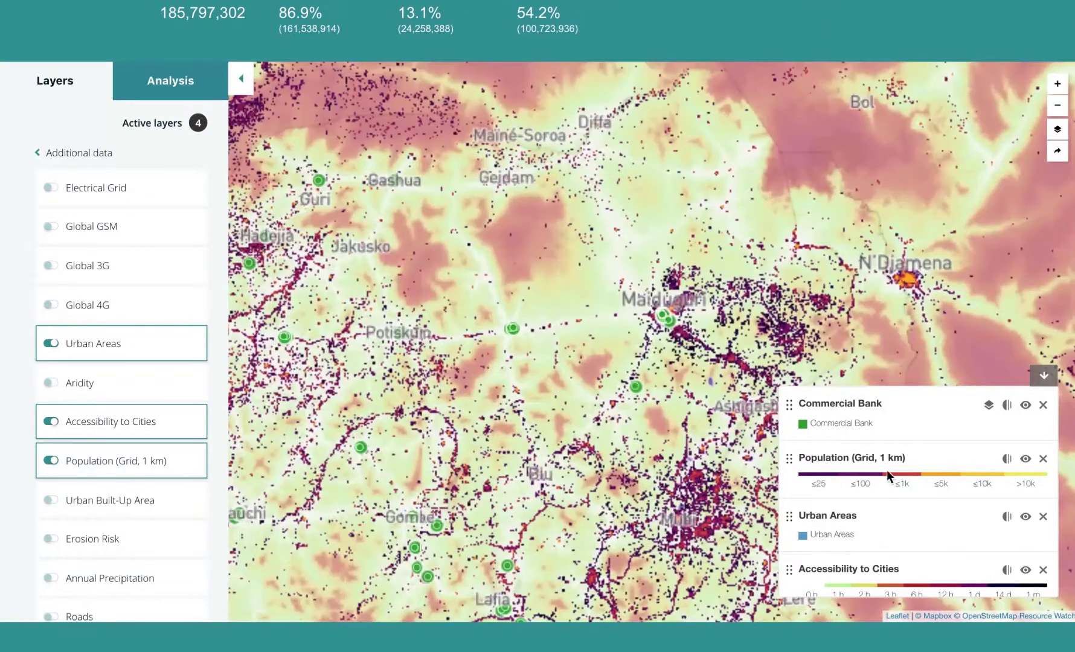
left_click(1007, 460)
left_click(1006, 460)
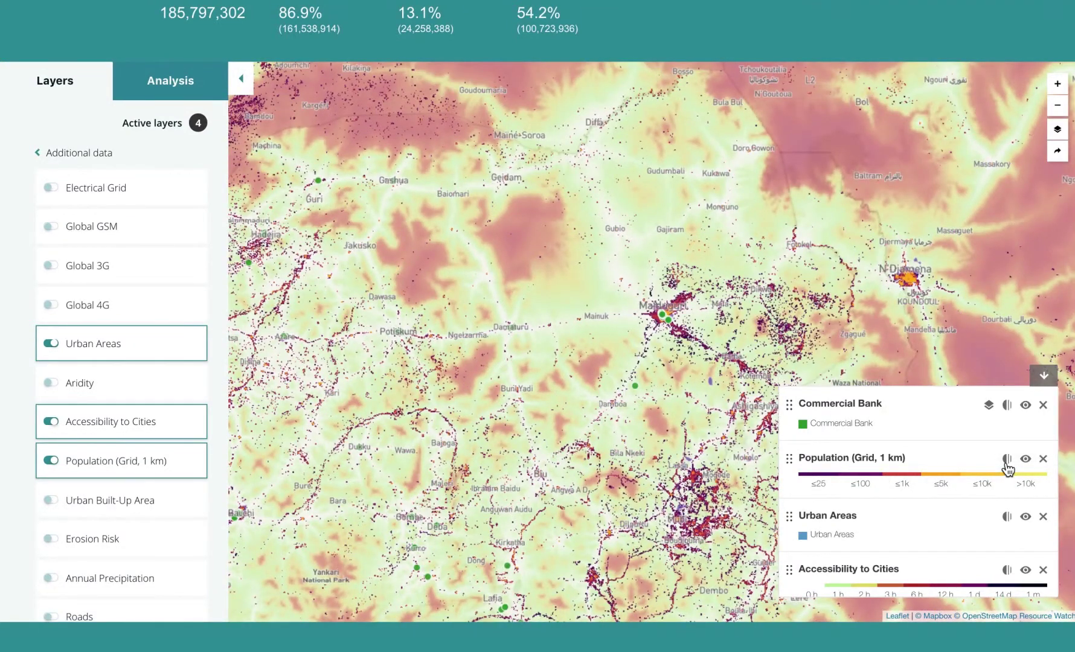
left_click(989, 405)
left_click(990, 384)
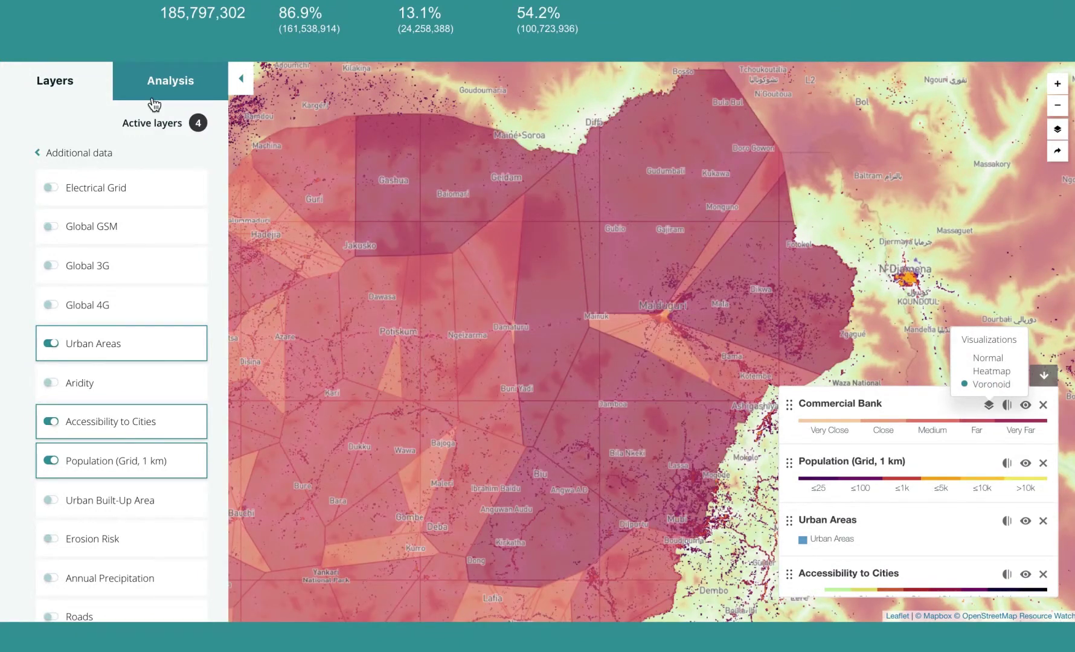
Draw an area-of-interest polygon around Maiduguri reaching up to the northern border
left_click(155, 104)
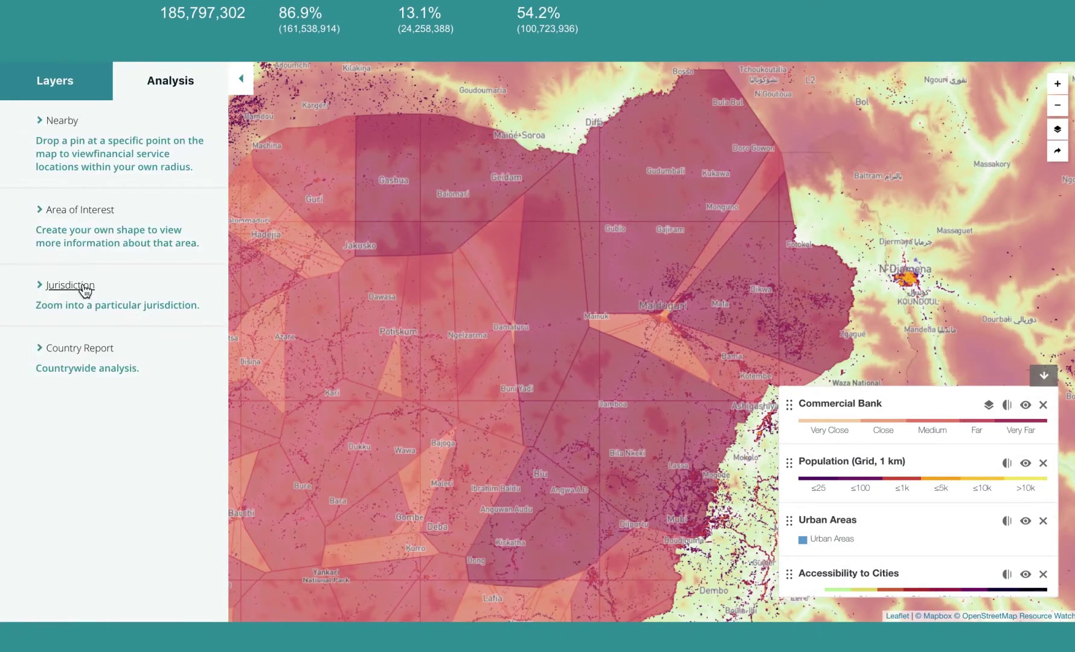
left_click(80, 210)
left_click(121, 244)
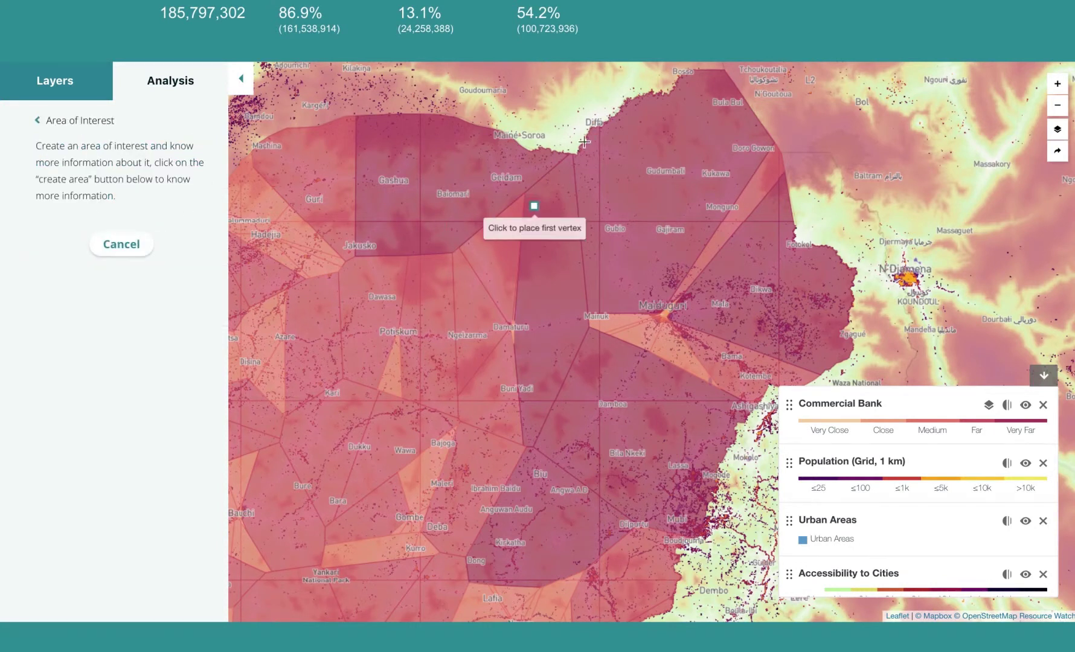
left_click(598, 122)
left_click(603, 315)
left_click(663, 313)
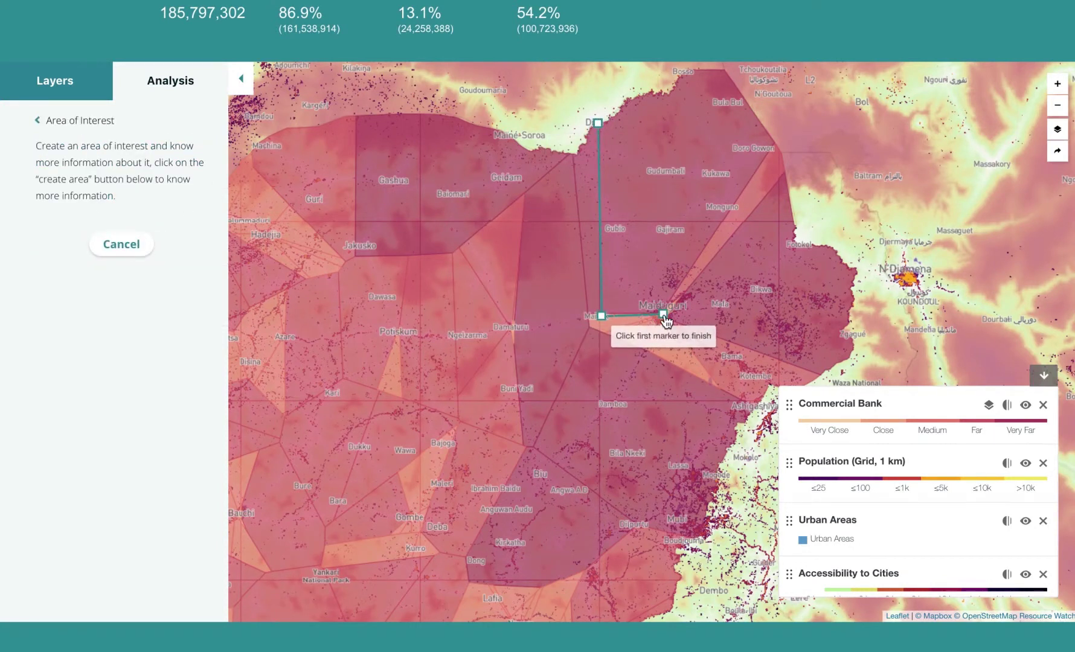
left_click(773, 147)
left_click(725, 72)
left_click(684, 72)
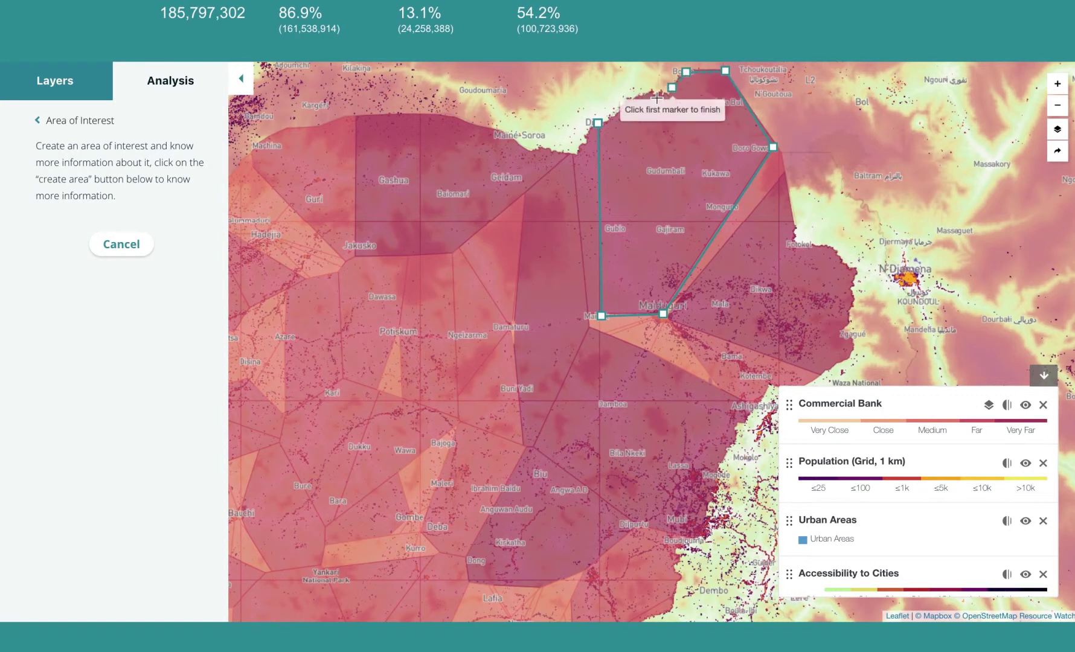
left_click(598, 123)
Generate the area's Analysis Report, showing 1,329,204 people and 21 commercial banks, then go back
left_click(121, 299)
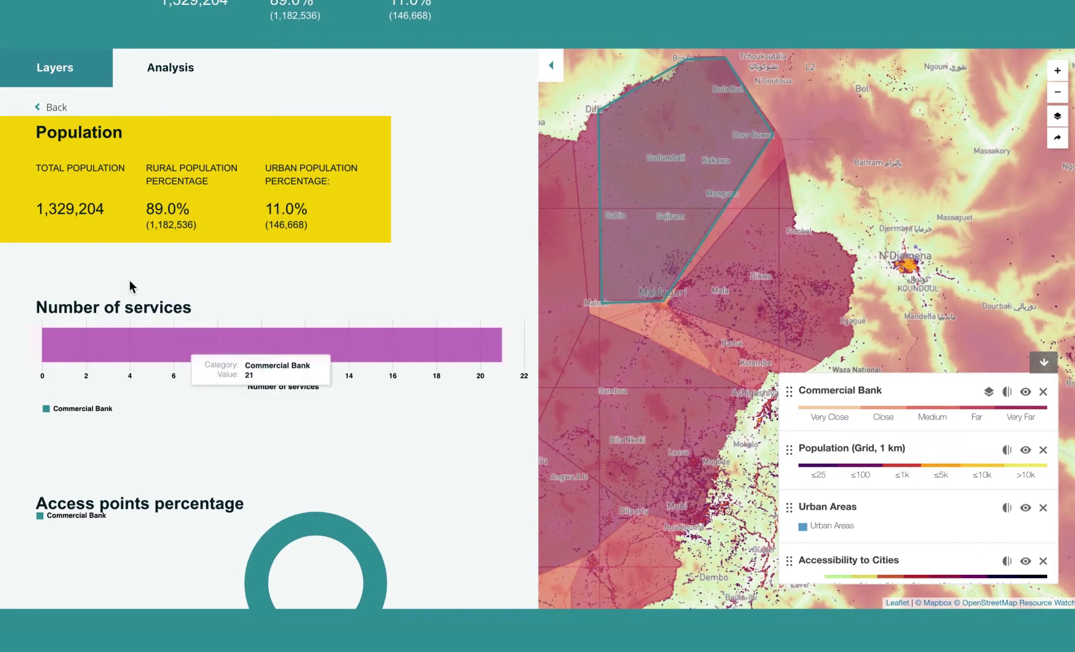
scroll(194, 333, "down", 5)
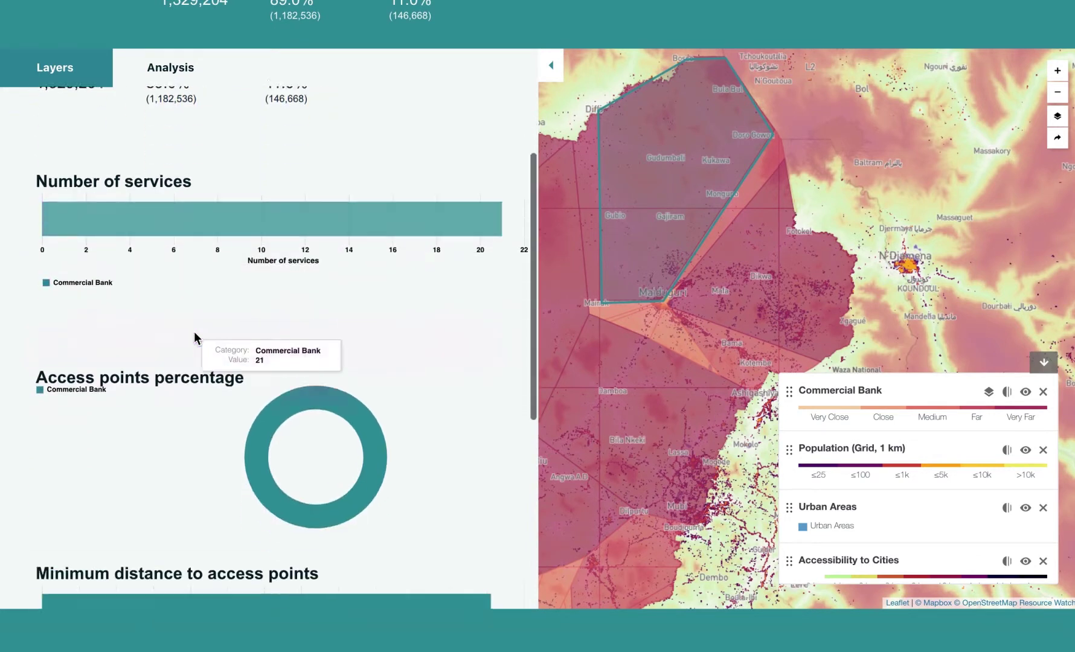
mouse_move(194, 410)
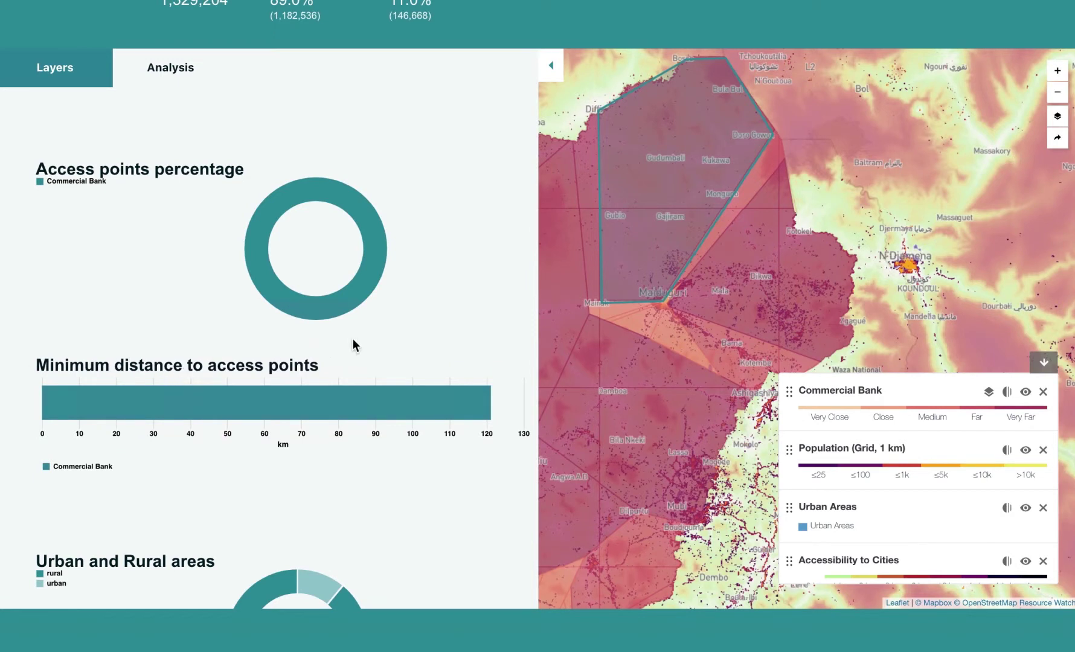
scroll(356, 459, "down", 3)
scroll(350, 326, "up", 8)
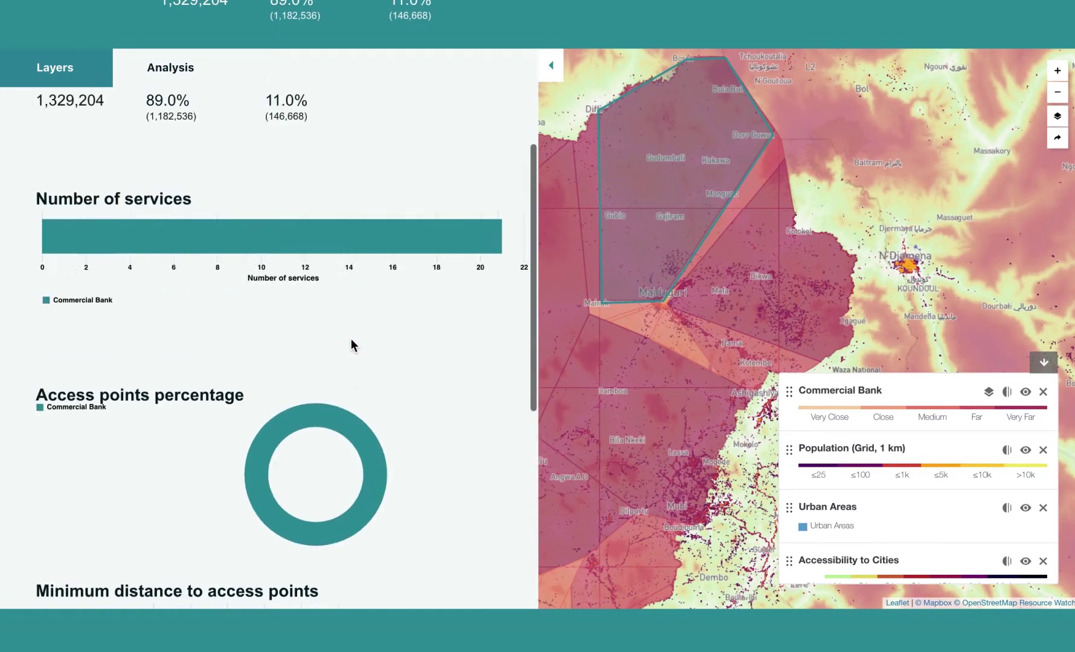
left_click(53, 111)
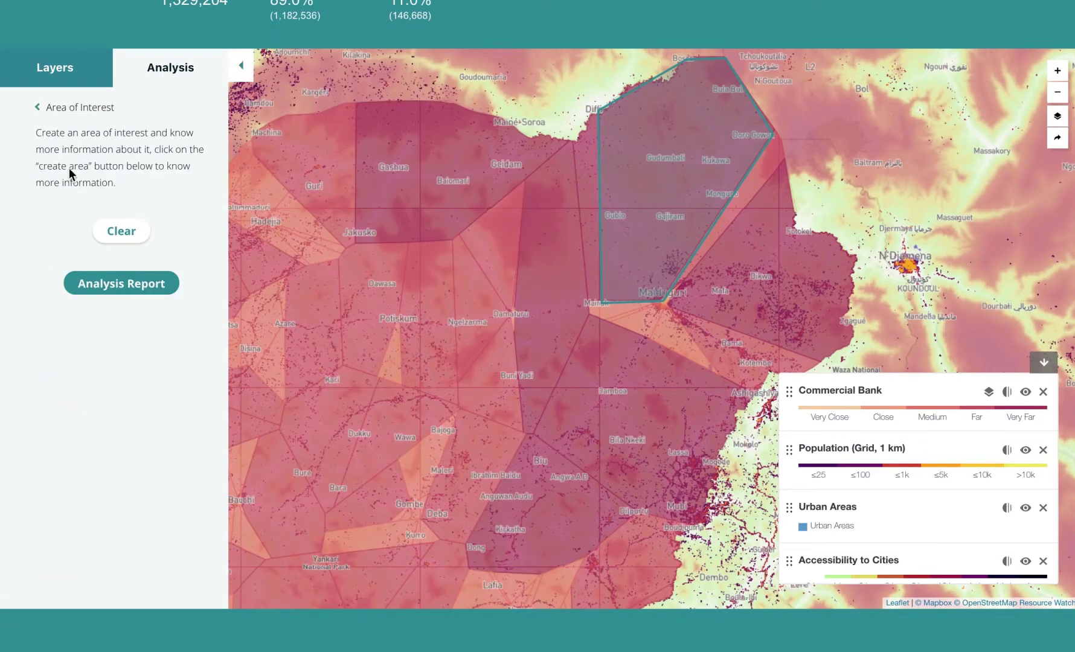
Clear the drawn area of interest and briefly view the Nearby search option
left_click(127, 240)
left_click(70, 110)
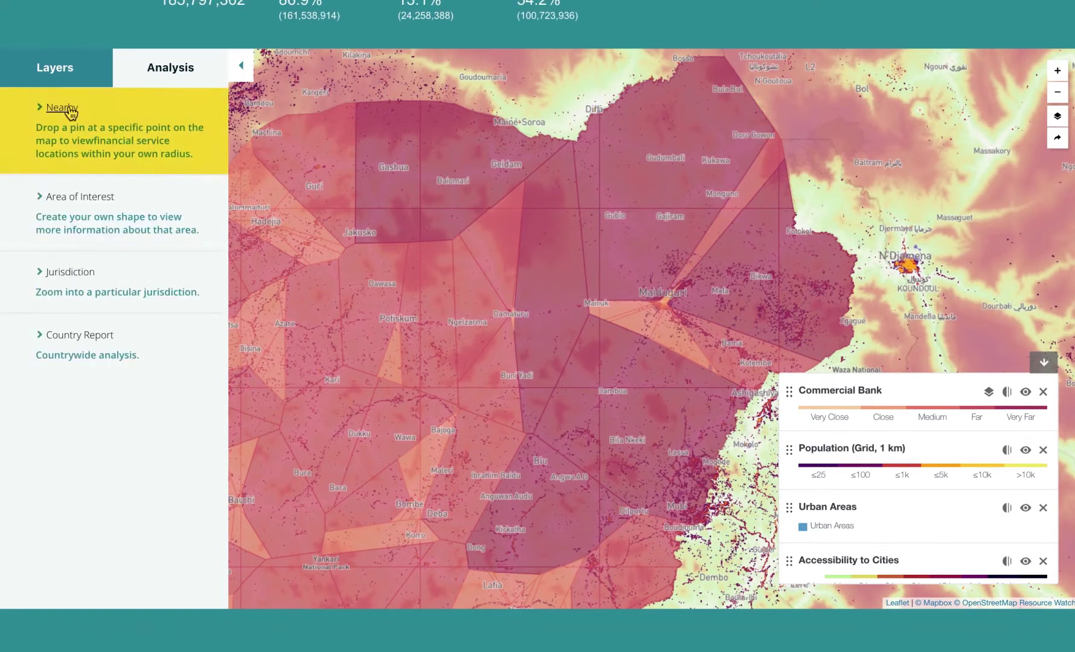
left_click(64, 113)
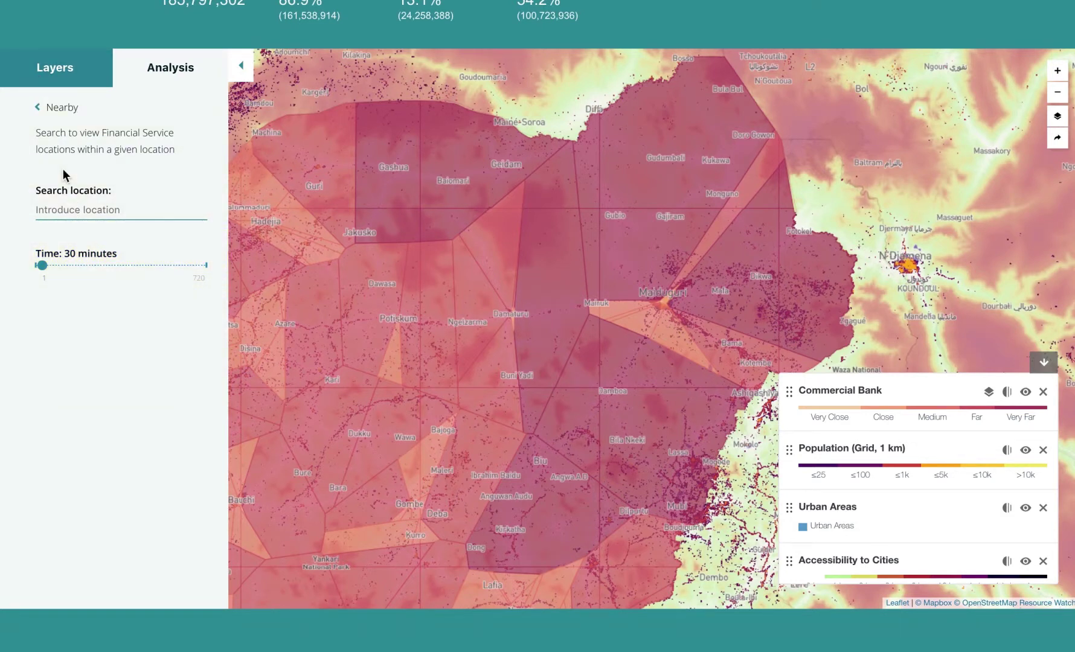
left_click(41, 107)
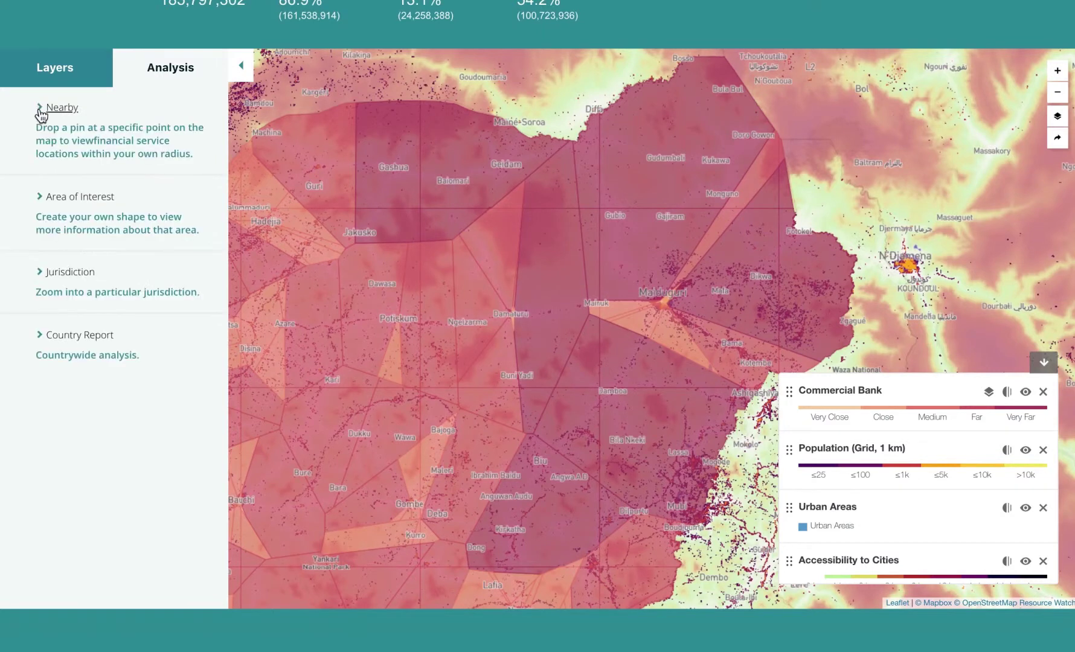
Browse the Nigerian states in the Jurisdiction dropdown, then return to the analysis options
left_click(74, 272)
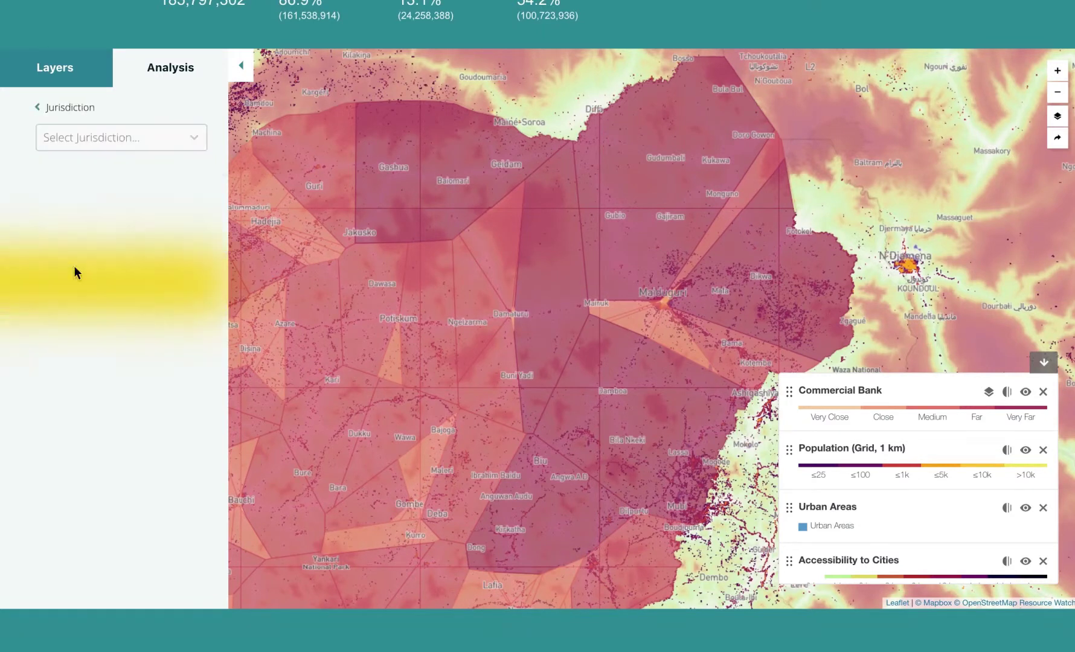
left_click(163, 137)
scroll(135, 280, "down", 1)
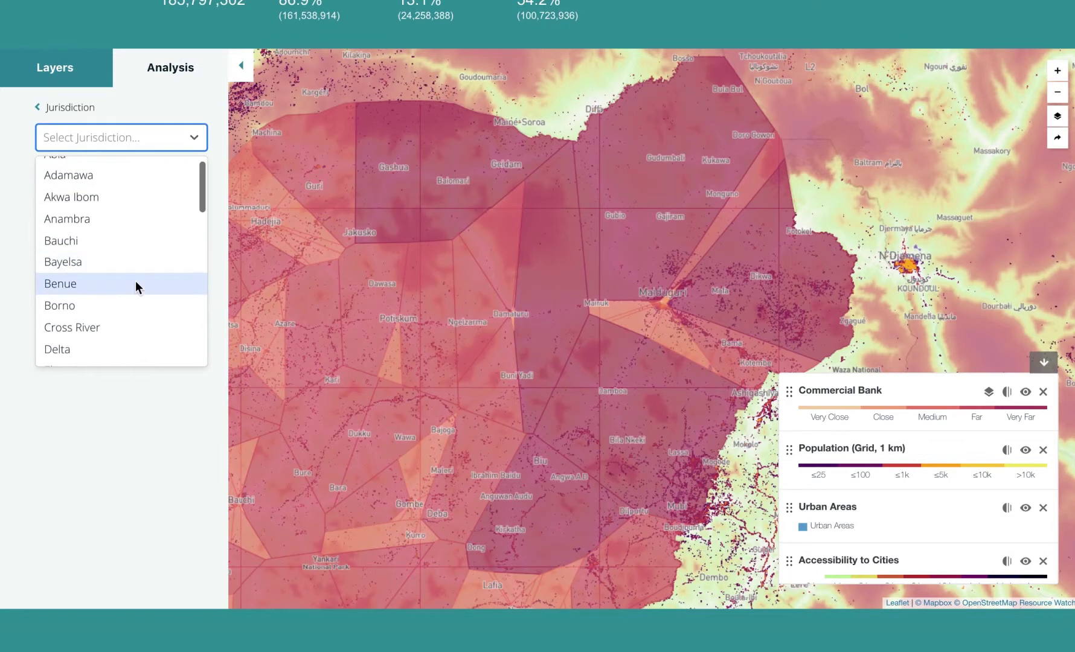
scroll(135, 284, "down", 2)
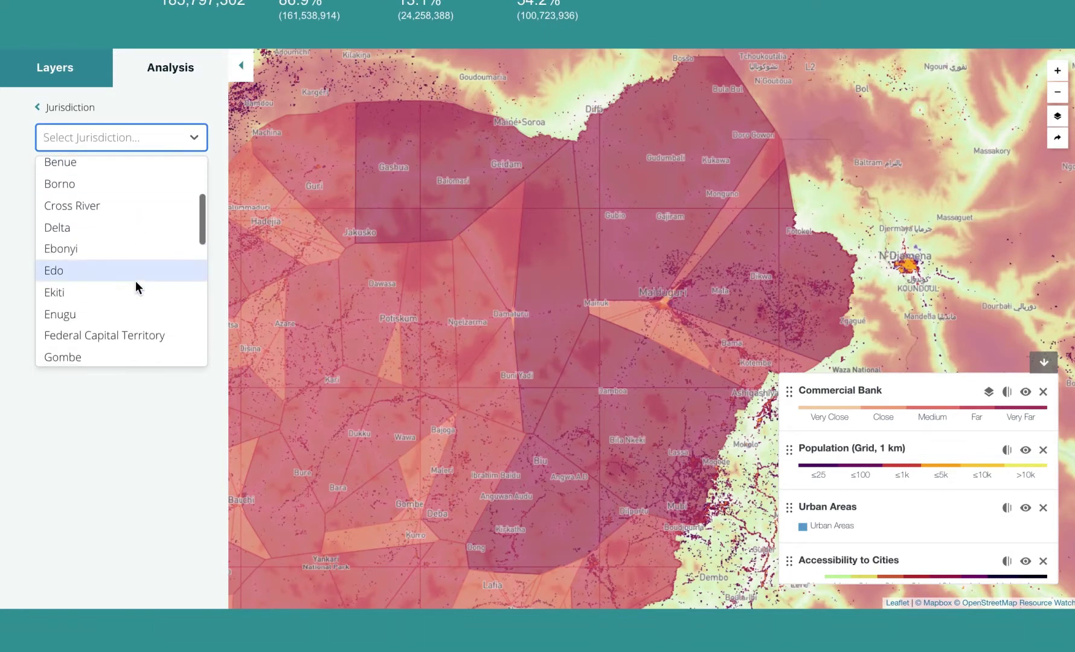
scroll(136, 280, "up", 3)
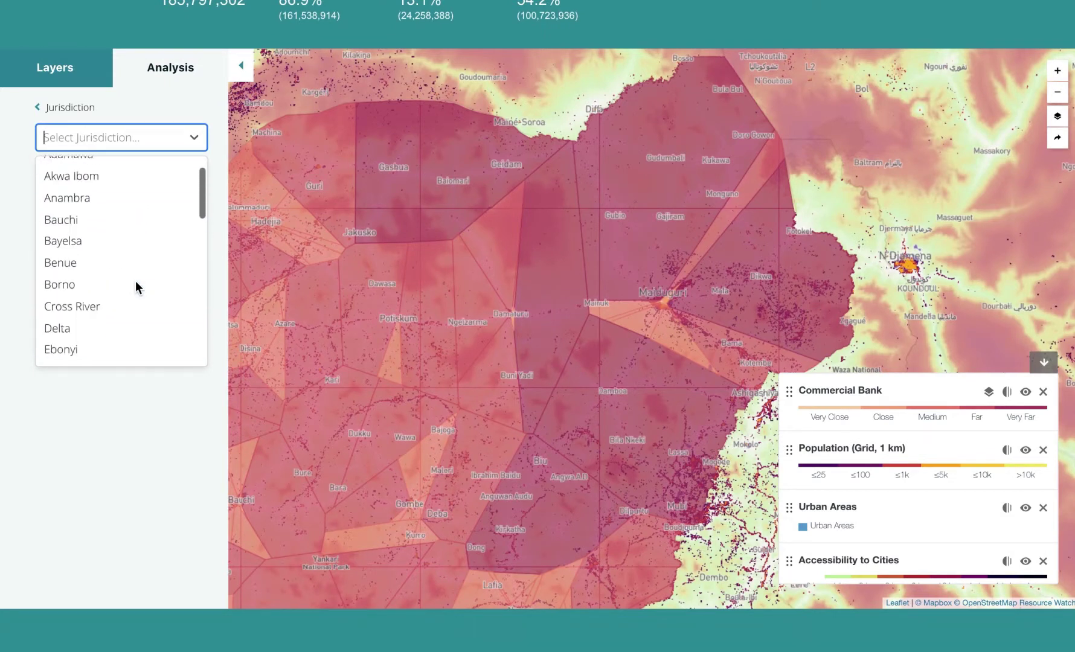
left_click(68, 109)
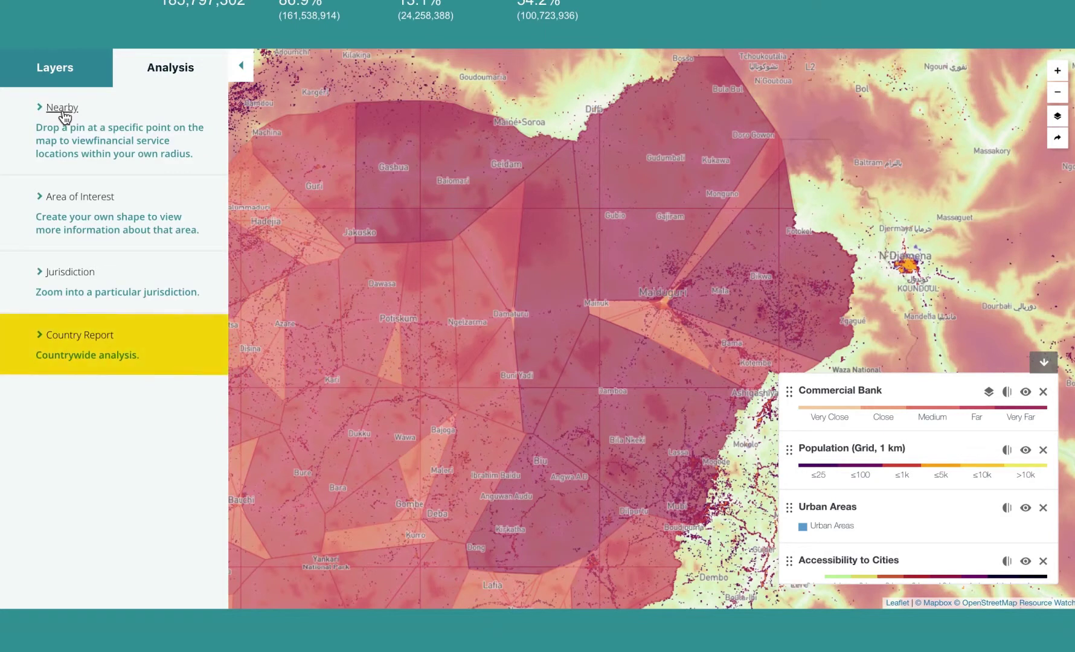
Open the Lesotho page and review its summary: population 2,099,788, 91.2% rural, 8.8% urban
left_click(83, 342)
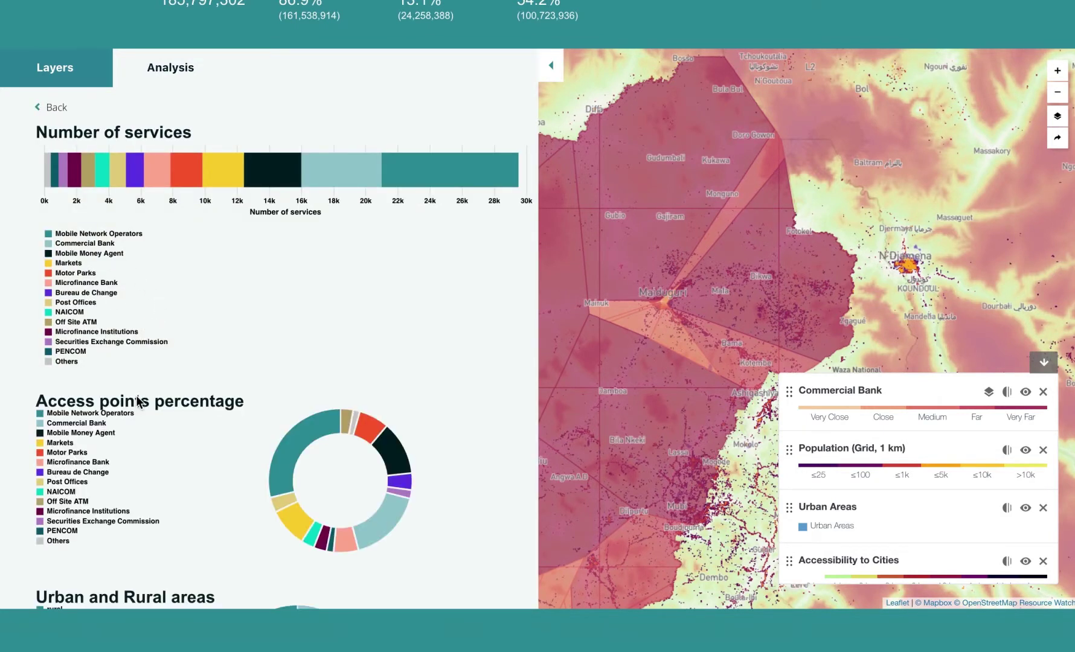
scroll(215, 395, "down", 2)
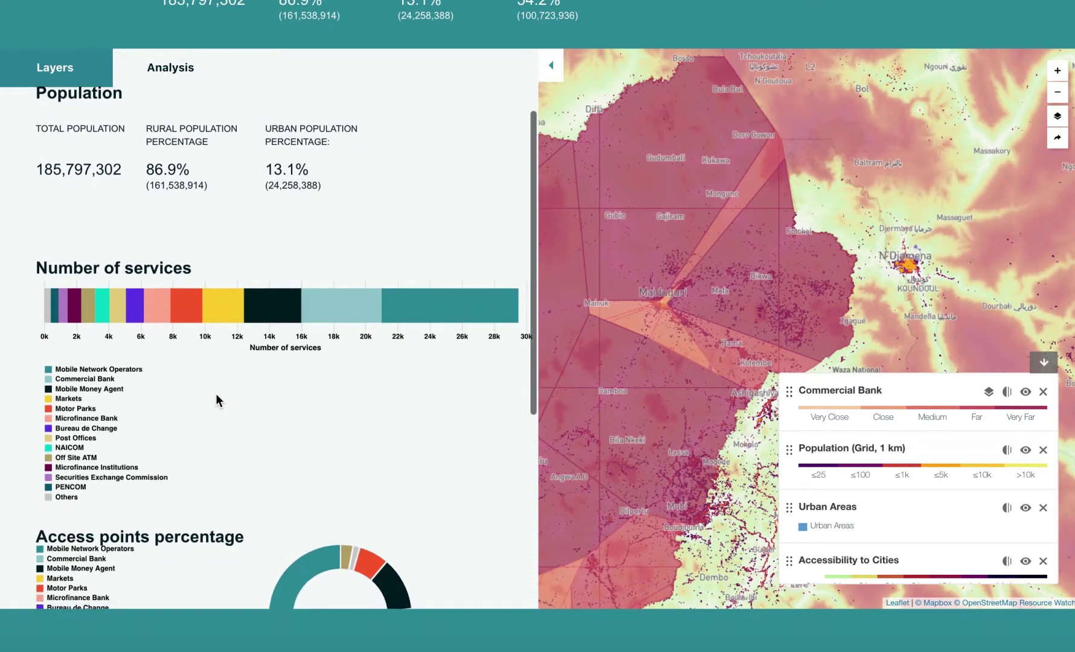
scroll(215, 394, "down", 5)
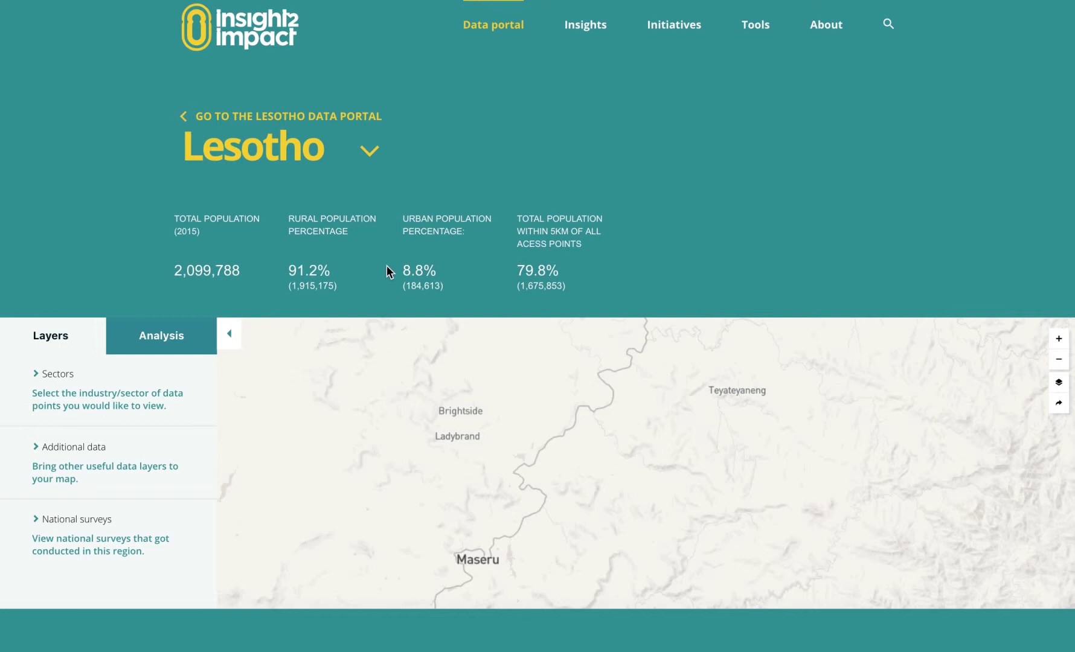
Turn on the Erosion Risk layer from Additional data and zoom out two levels
left_click(85, 450)
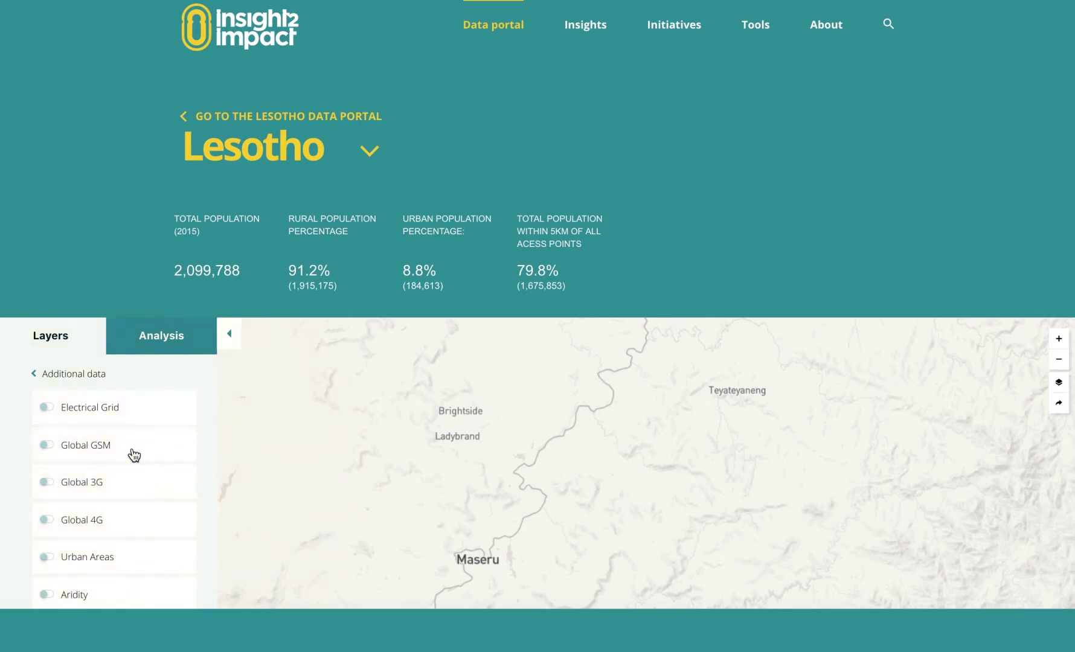
scroll(181, 500, "down", 6)
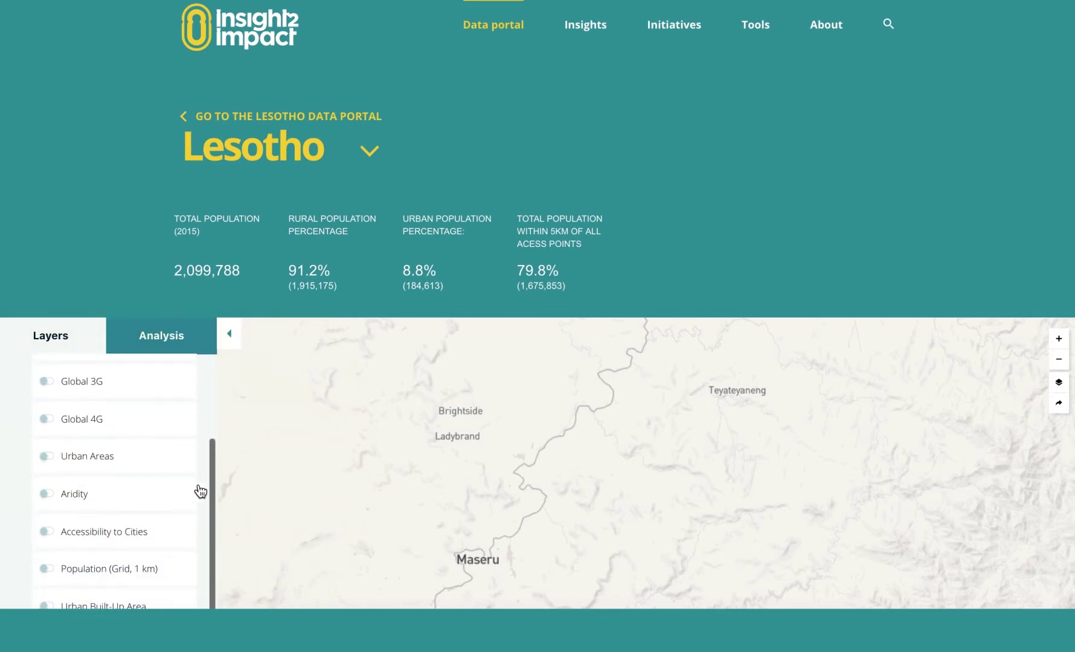
scroll(326, 423, "down", 2)
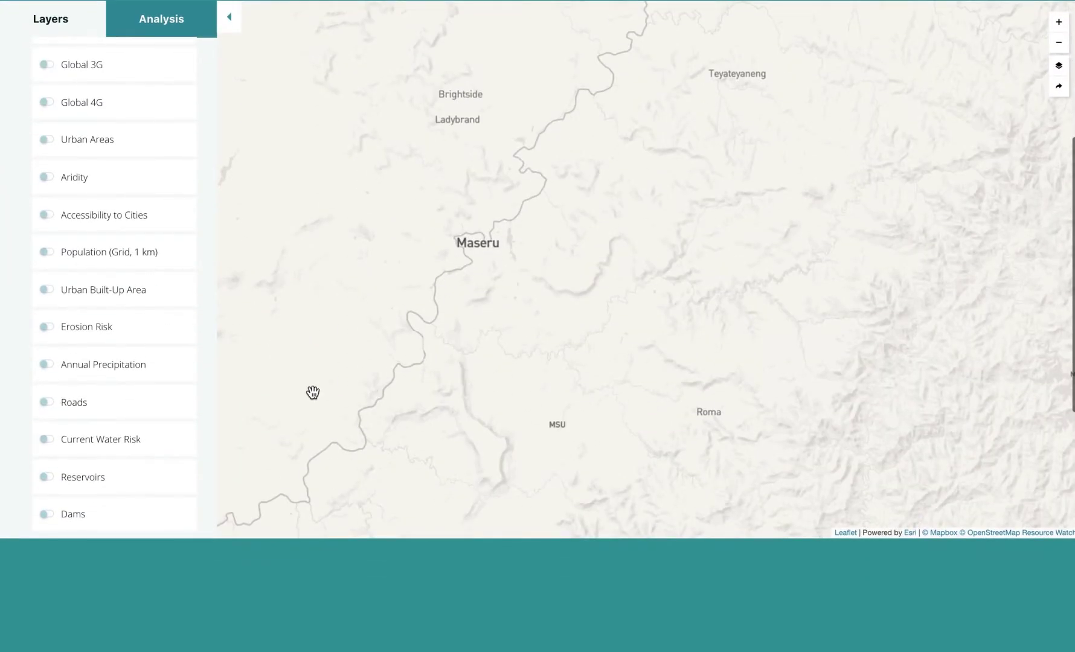
left_click(100, 333)
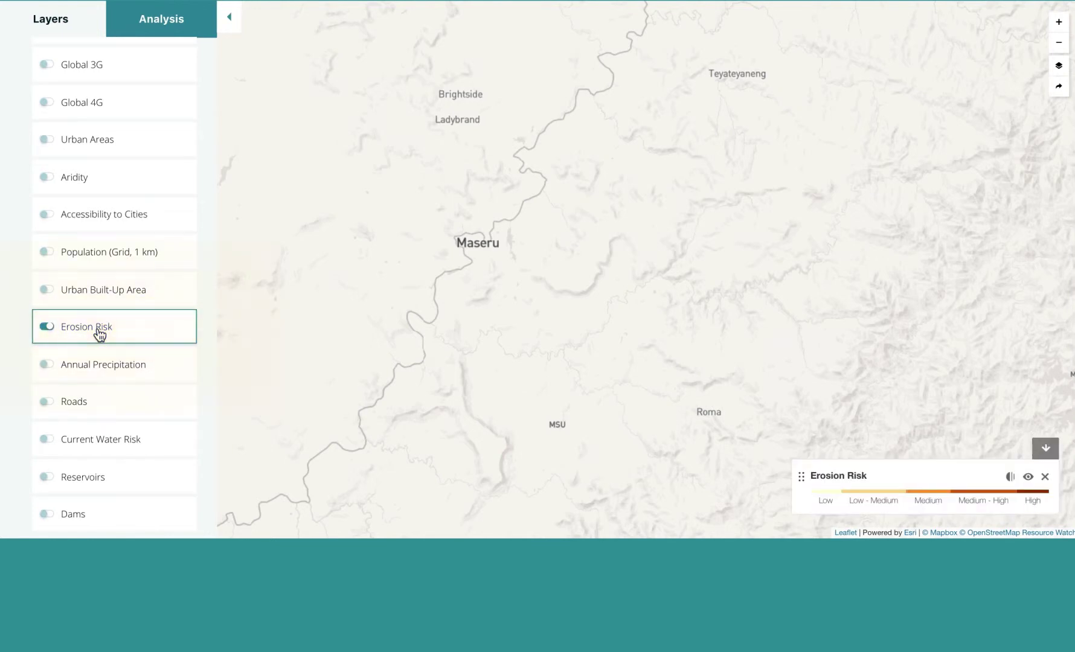
left_click(1059, 47)
left_click(1058, 47)
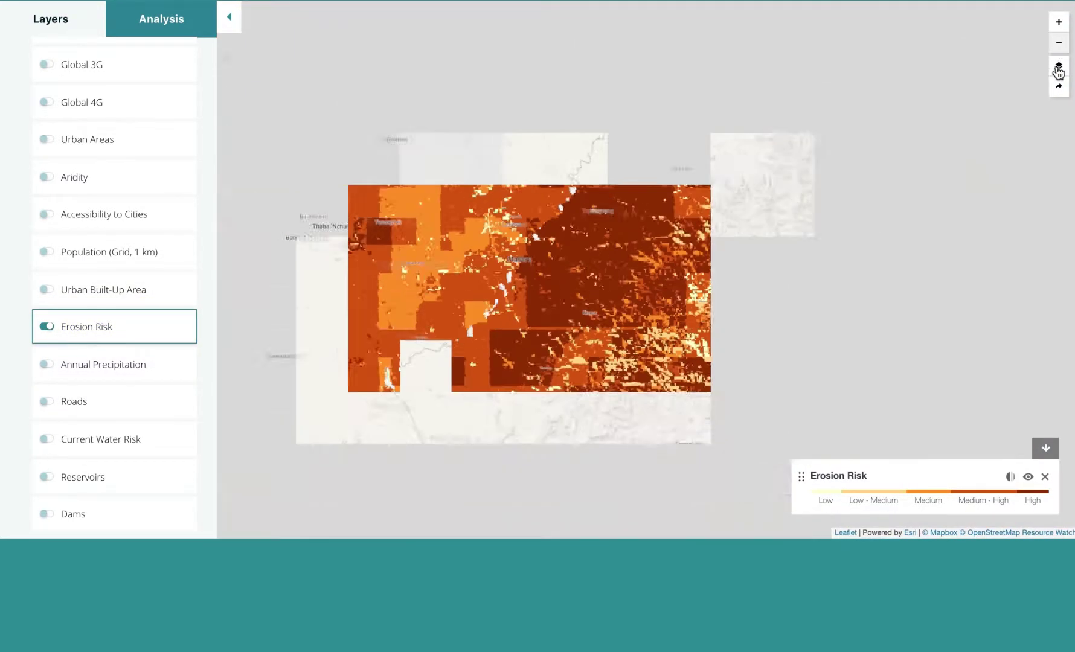
Centre the map on Lesotho and zoom out to southern Africa with Erosion Risk shown
left_click(1028, 477)
left_click_drag(864, 356, 774, 266)
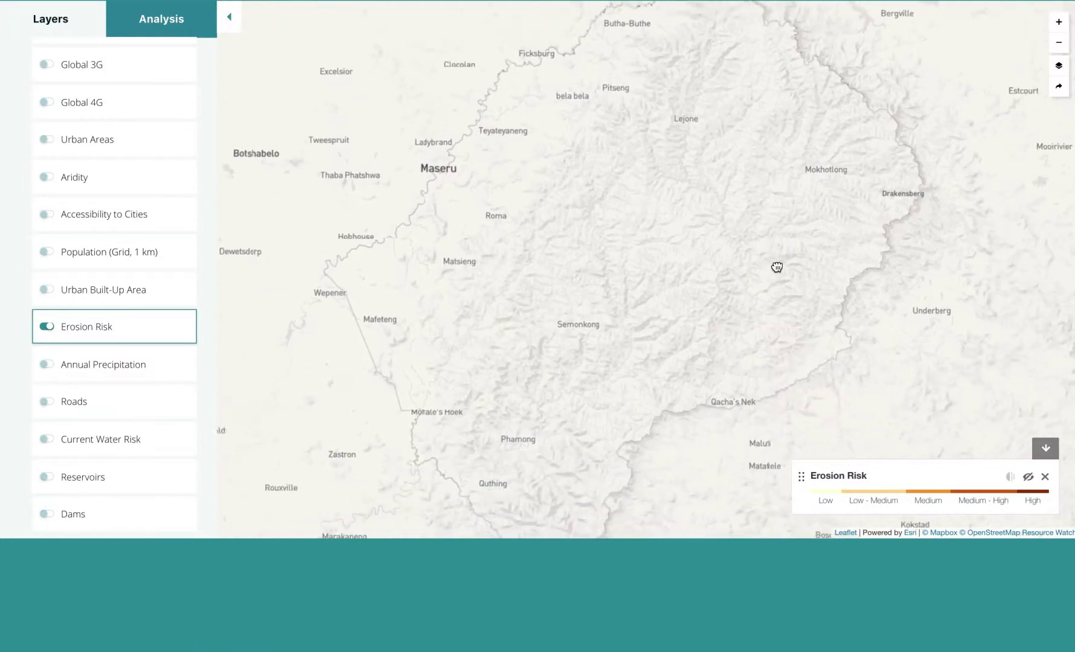
left_click(1058, 46)
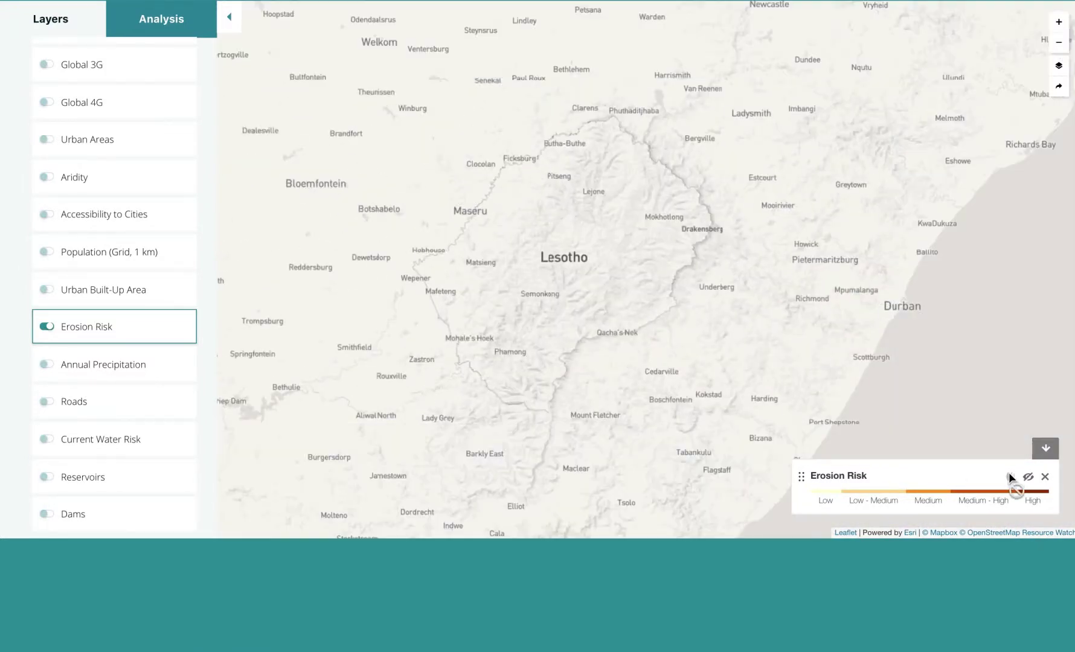
left_click(1028, 477)
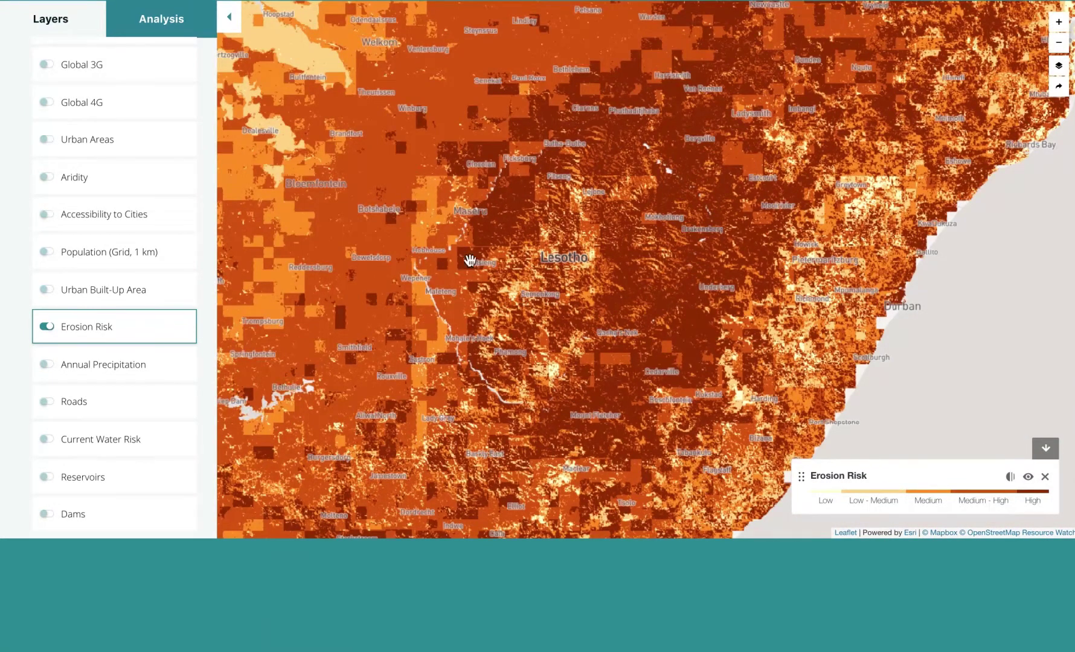
left_click(1059, 43)
left_click(1059, 43)
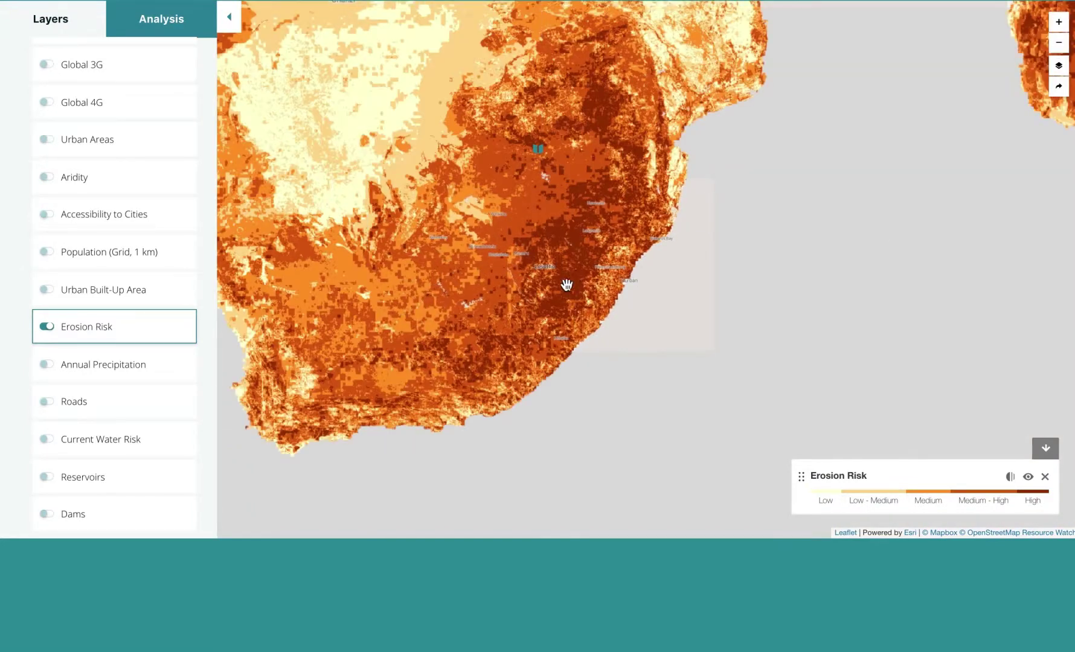
scroll(556, 266, "up", 2)
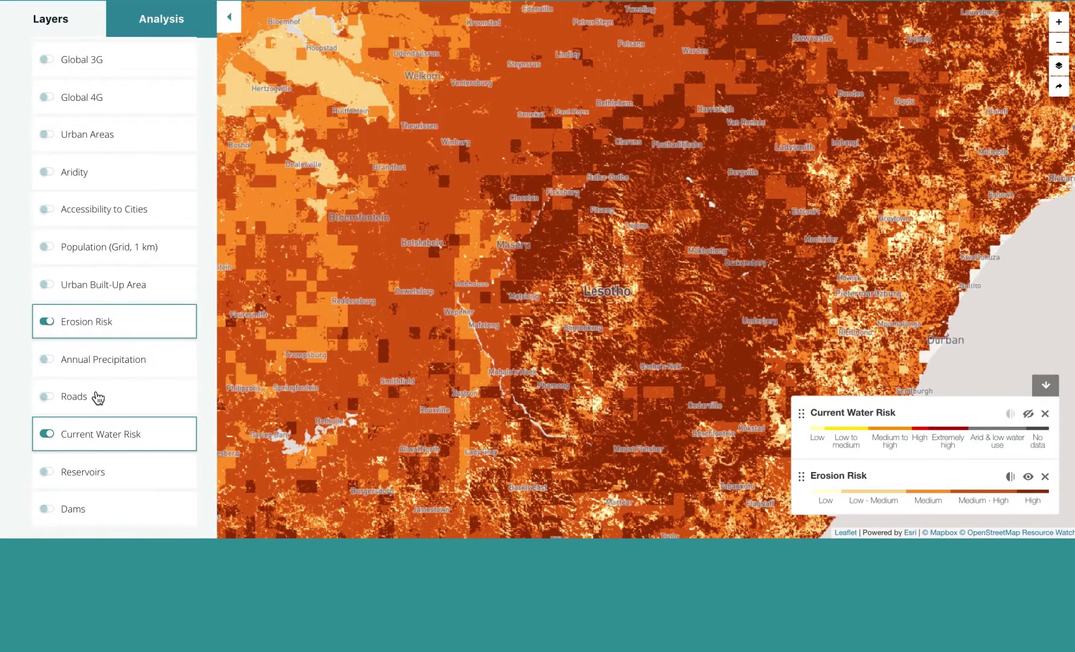
scroll(133, 215, "up", 3)
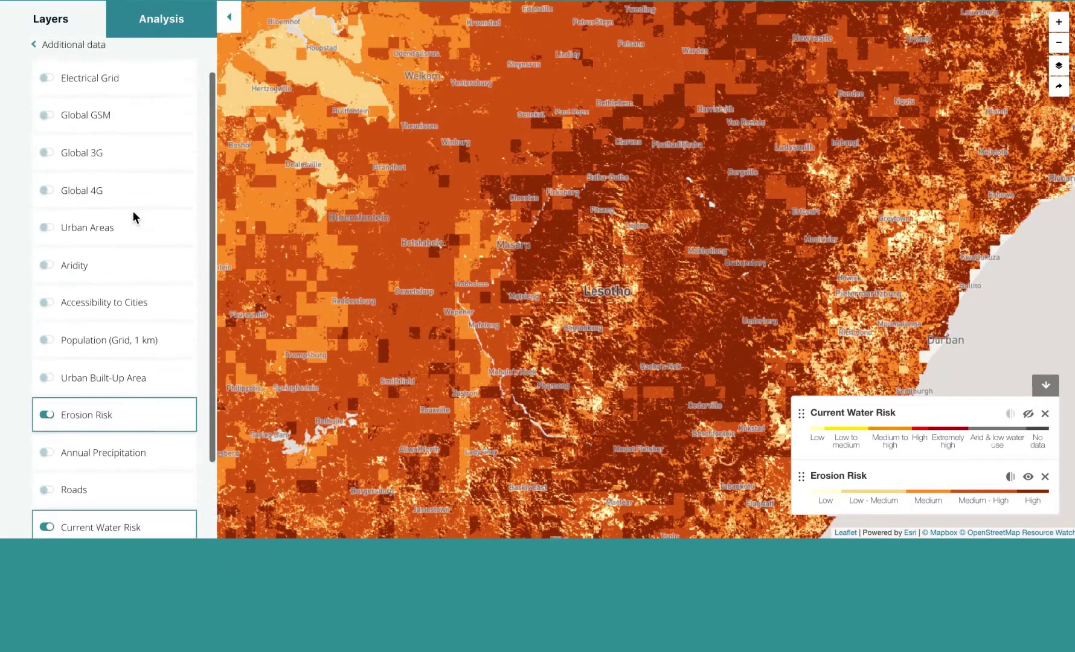
Add Population (Grid, 1 km) atop the stack, compare it with Erosion Risk, then hide it
left_click(107, 370)
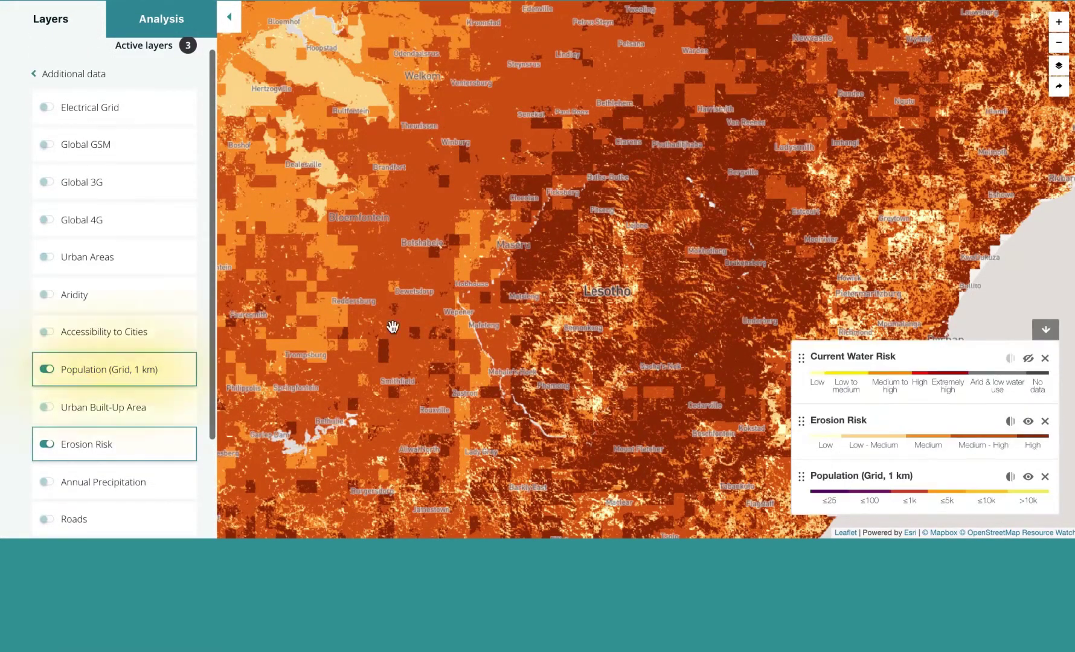
left_click_drag(802, 477, 810, 357)
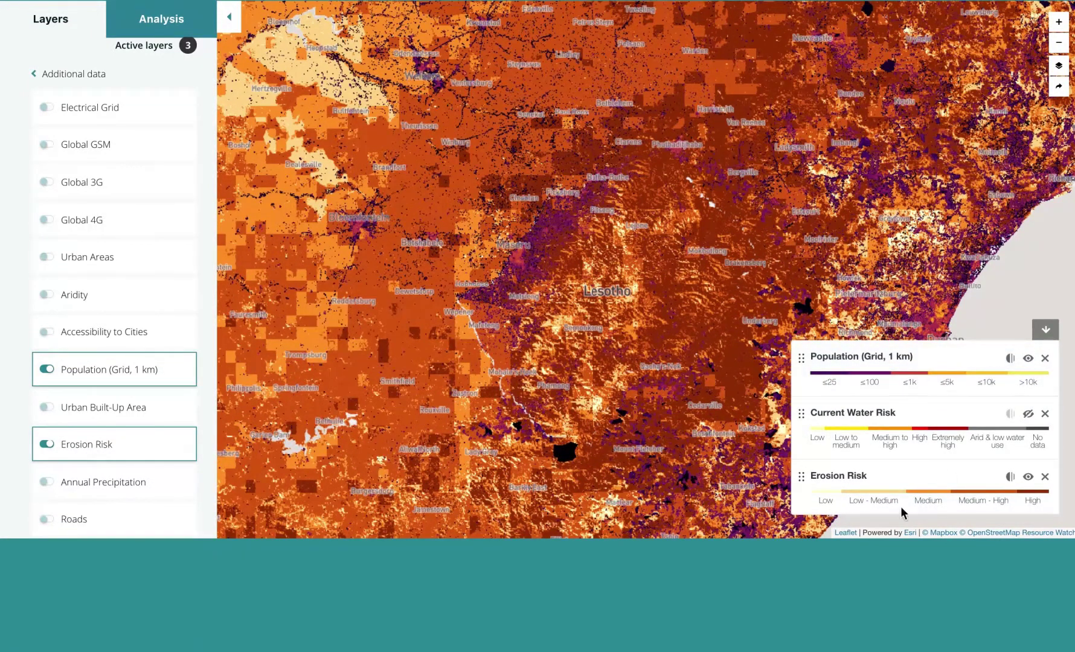
left_click(1027, 359)
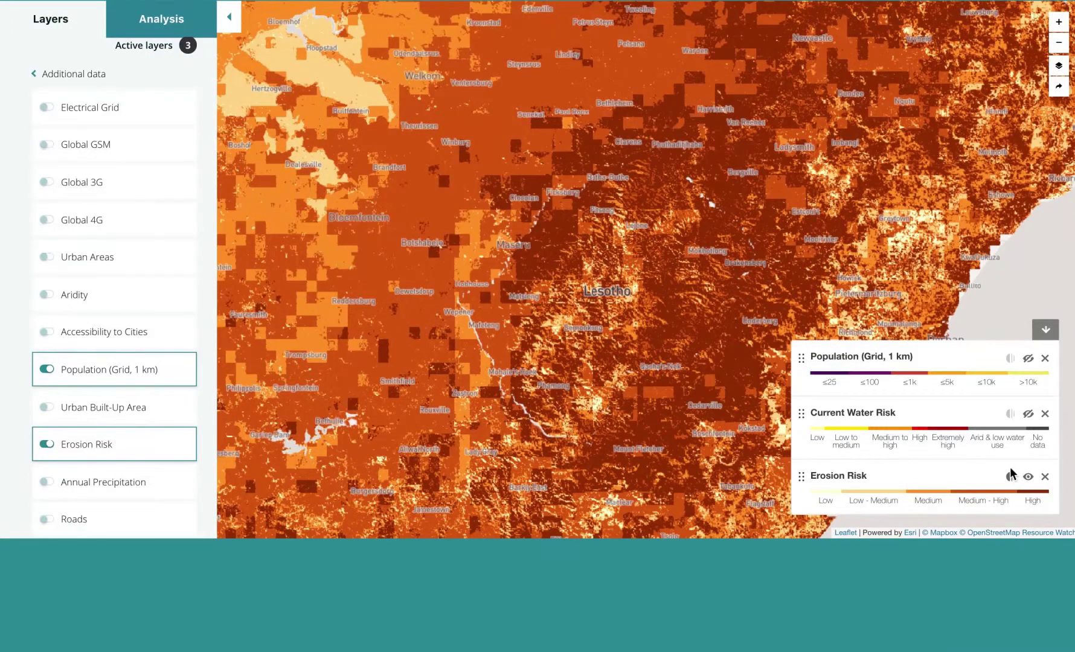
left_click(1028, 477)
left_click(1028, 359)
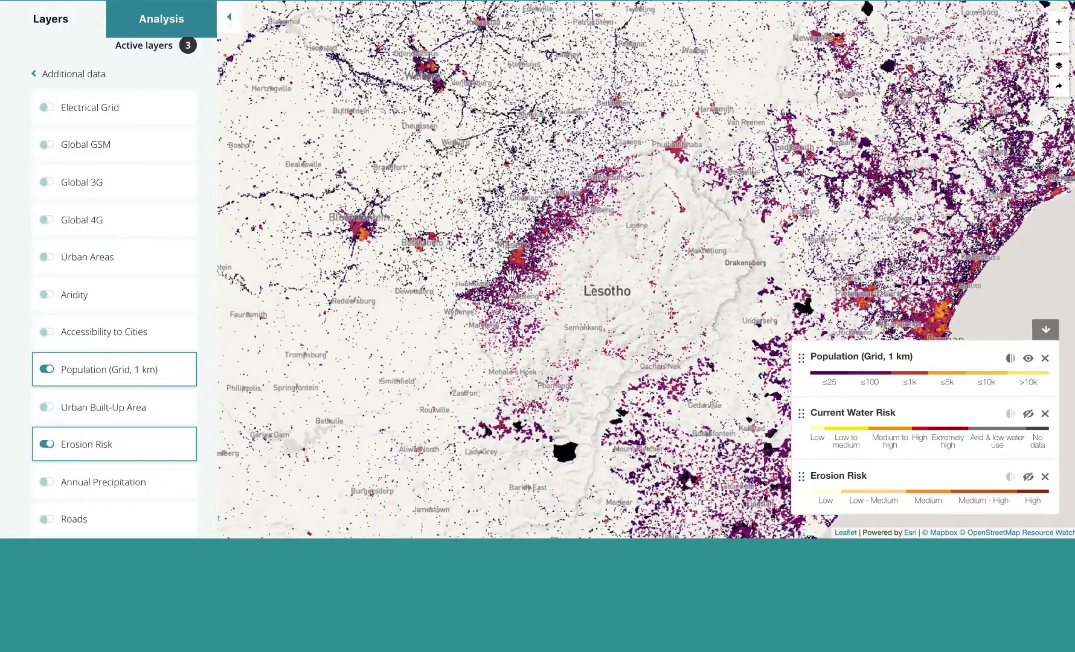
left_click(1028, 477)
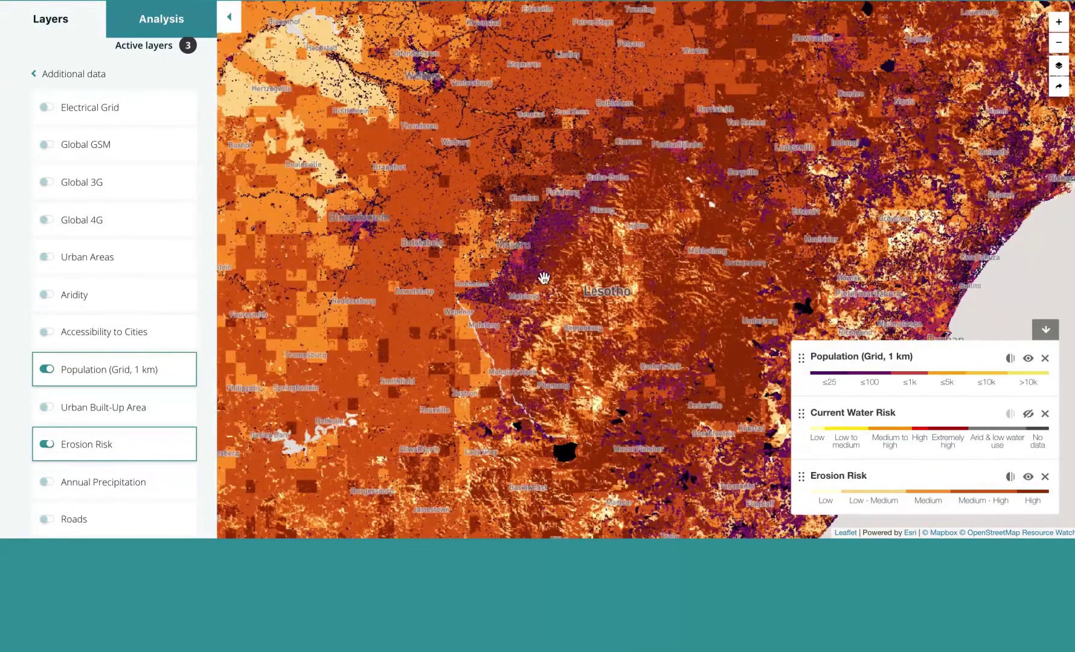
left_click(1028, 358)
scroll(210, 162, "up", 1)
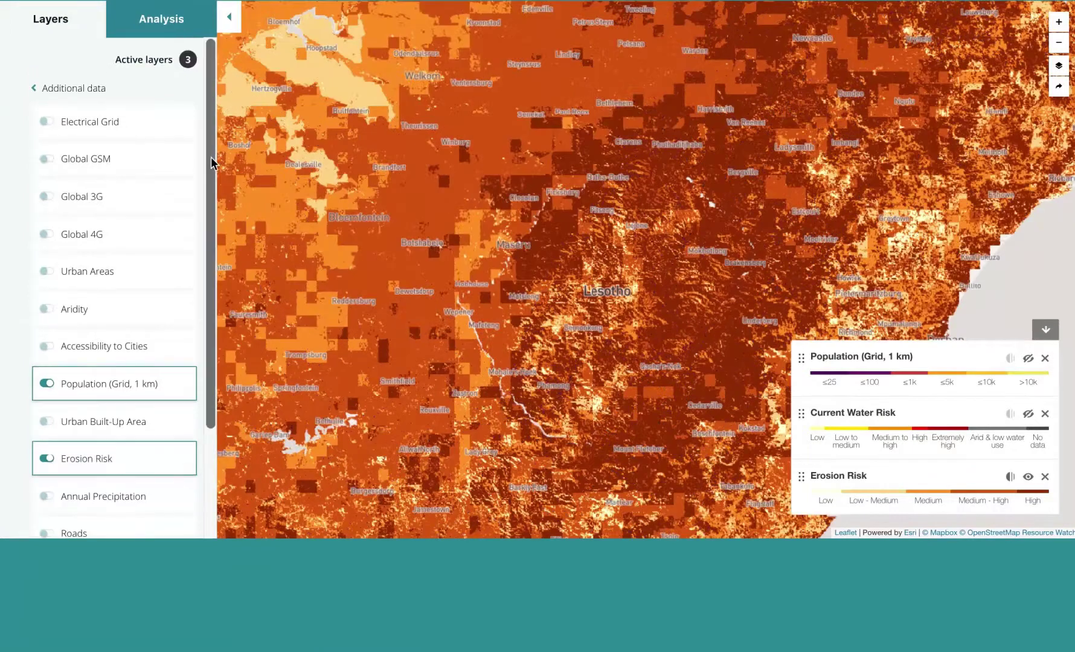
Turn on the Finance sector's Insurance Companies layer and move it to the top of the stack
left_click(57, 88)
left_click(58, 97)
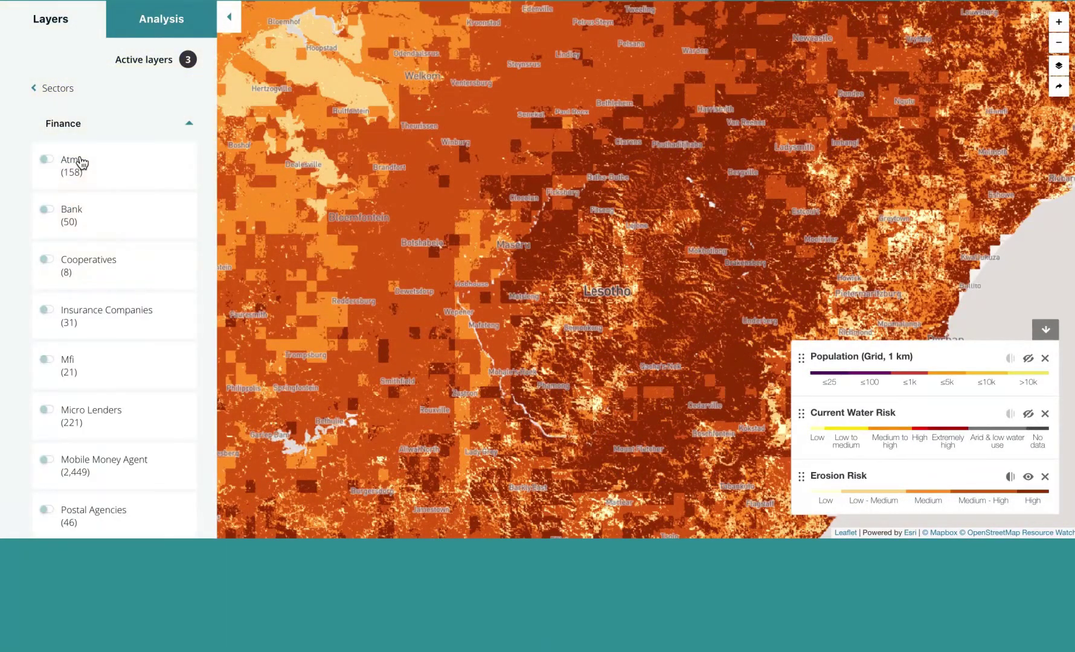
scroll(108, 393, "down", 1)
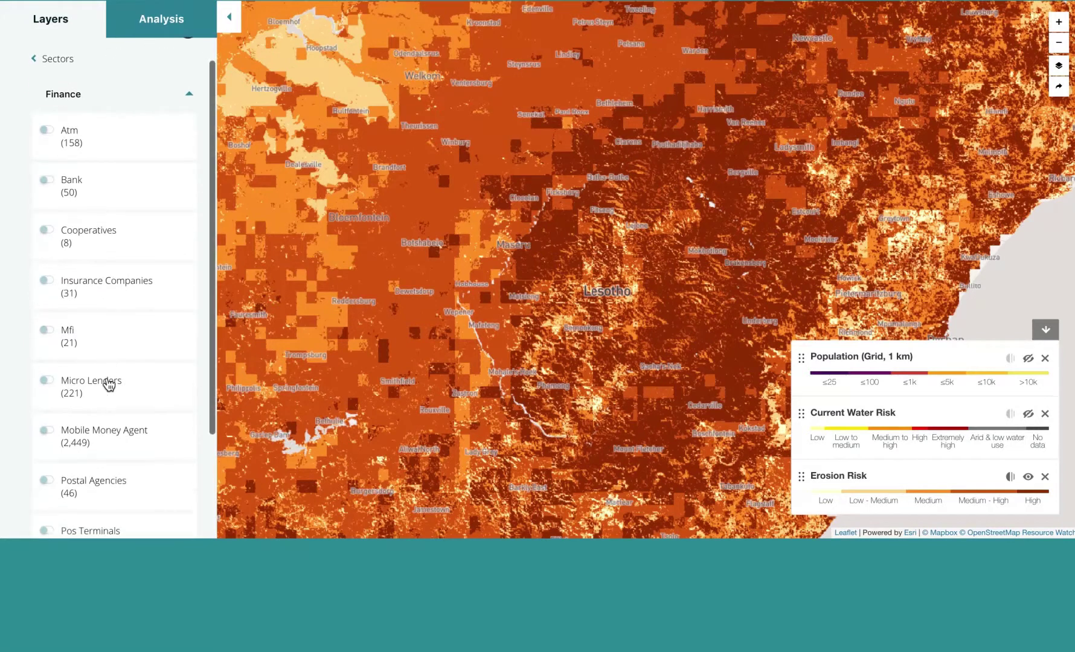
left_click(124, 290)
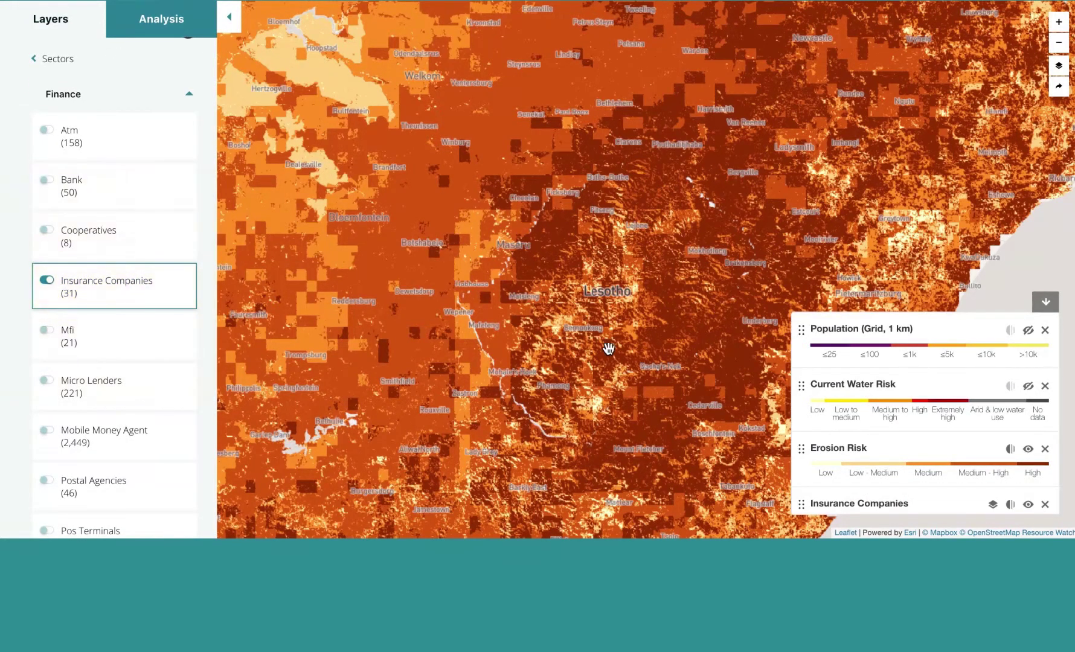
scroll(841, 496, "down", 1)
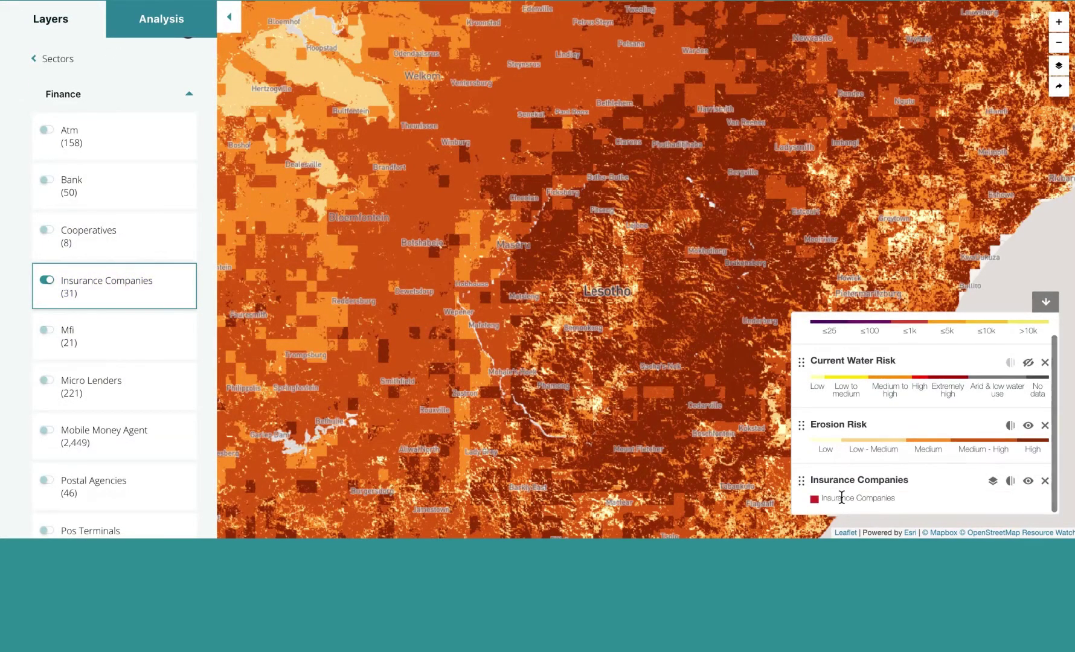
left_click_drag(802, 486, 799, 342)
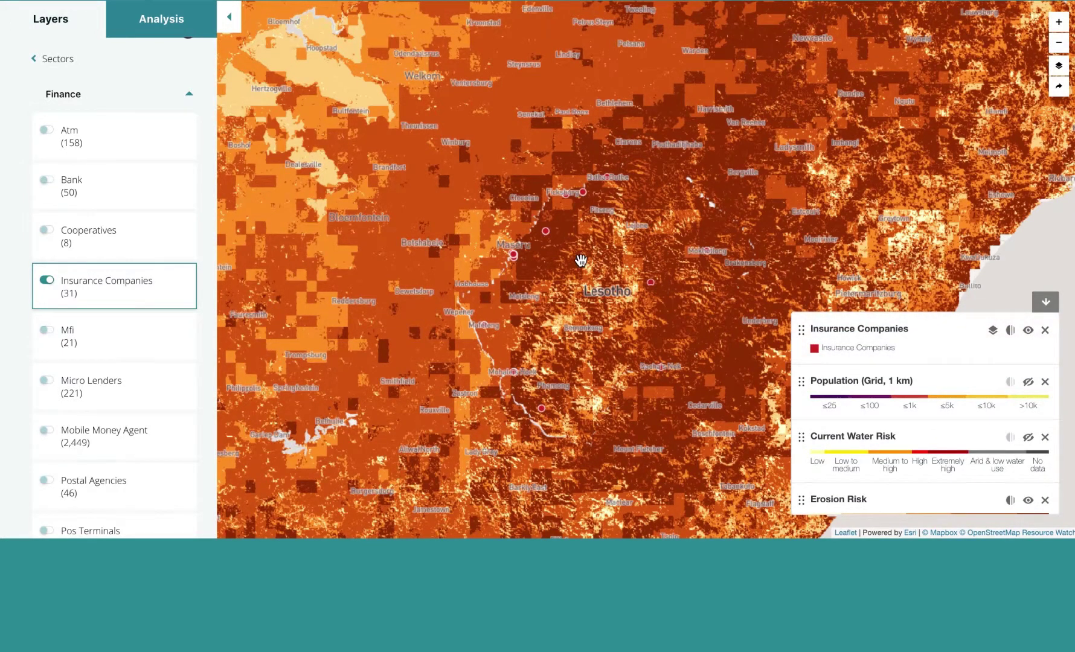
Zoom in around Maseru, pan north toward Butha-Buthe, and hide the Erosion Risk layer
scroll(580, 259, "up", 1)
scroll(519, 193, "up", 1)
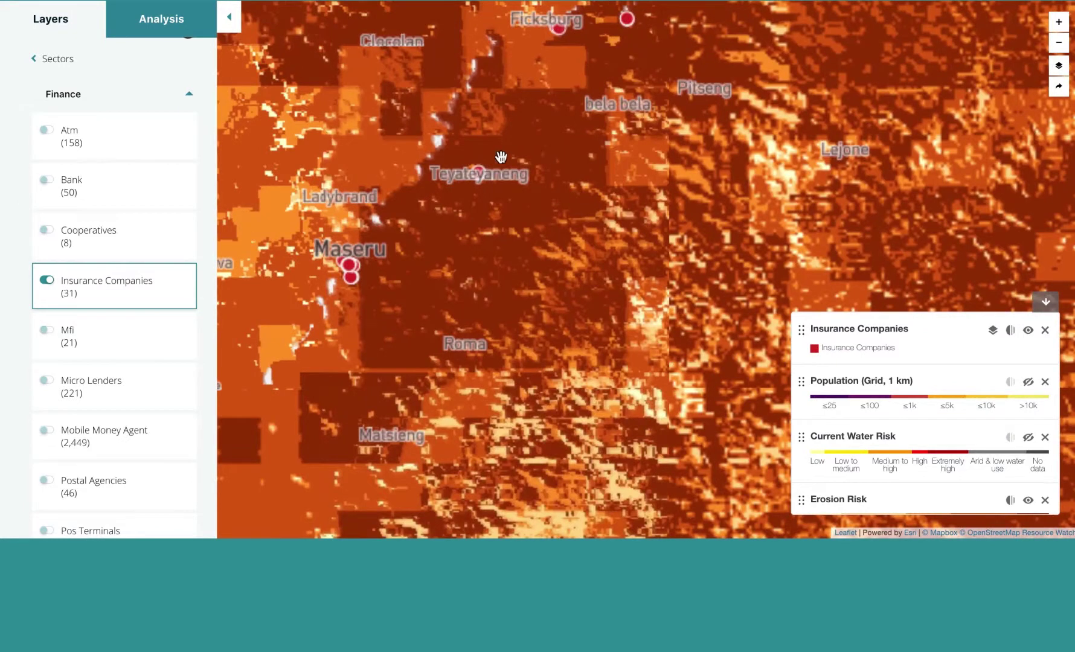
left_click_drag(501, 157, 497, 277)
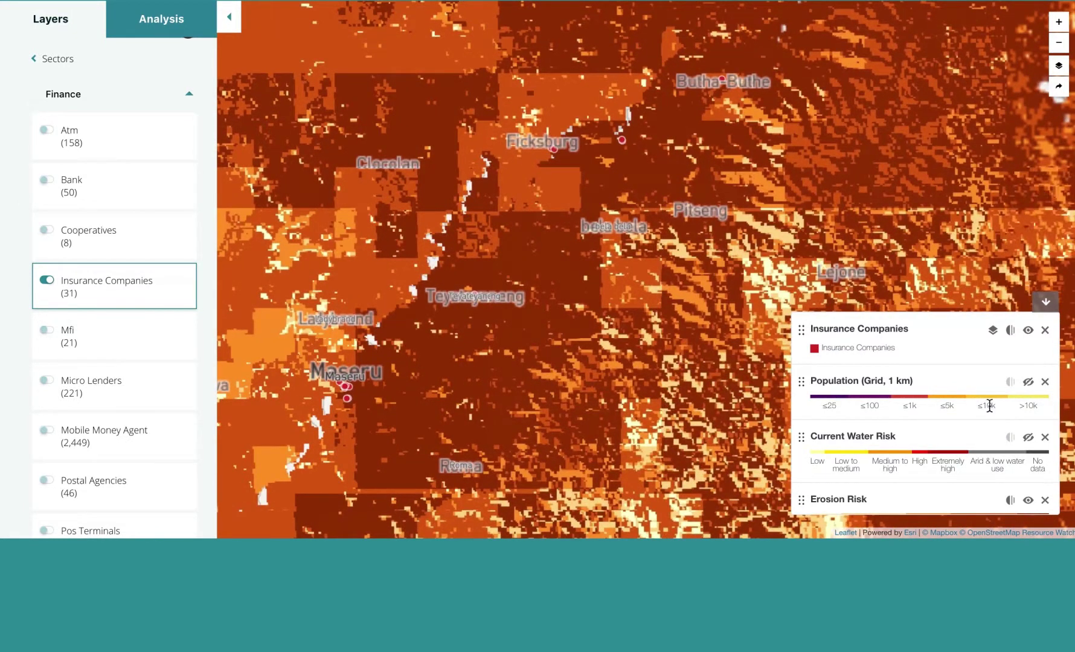
scroll(887, 486, "down", 1)
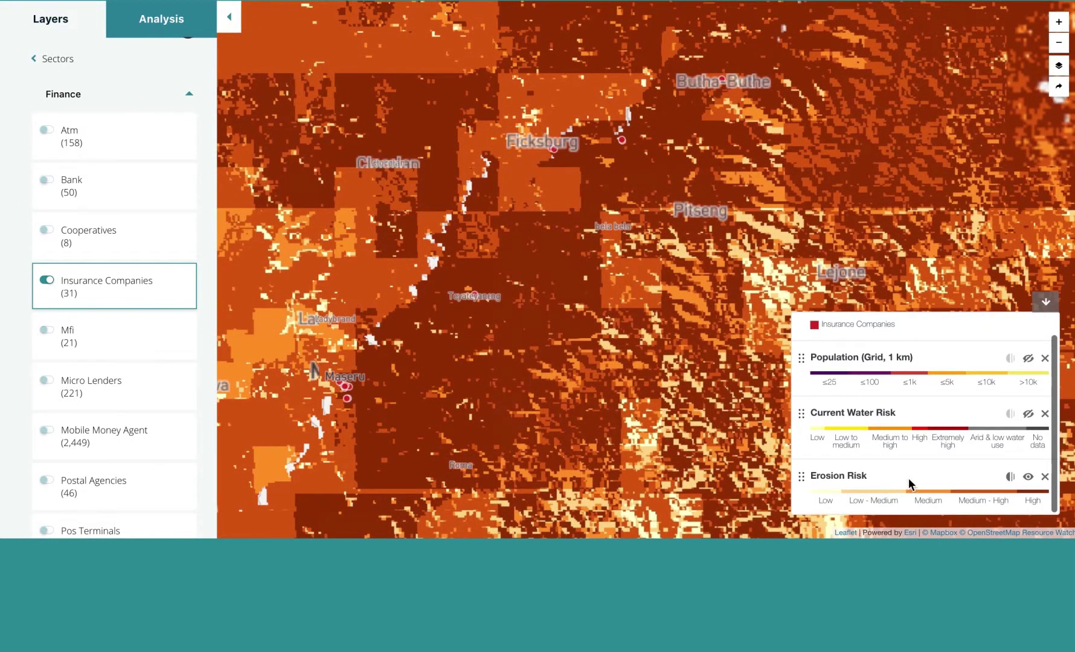
left_click(1028, 477)
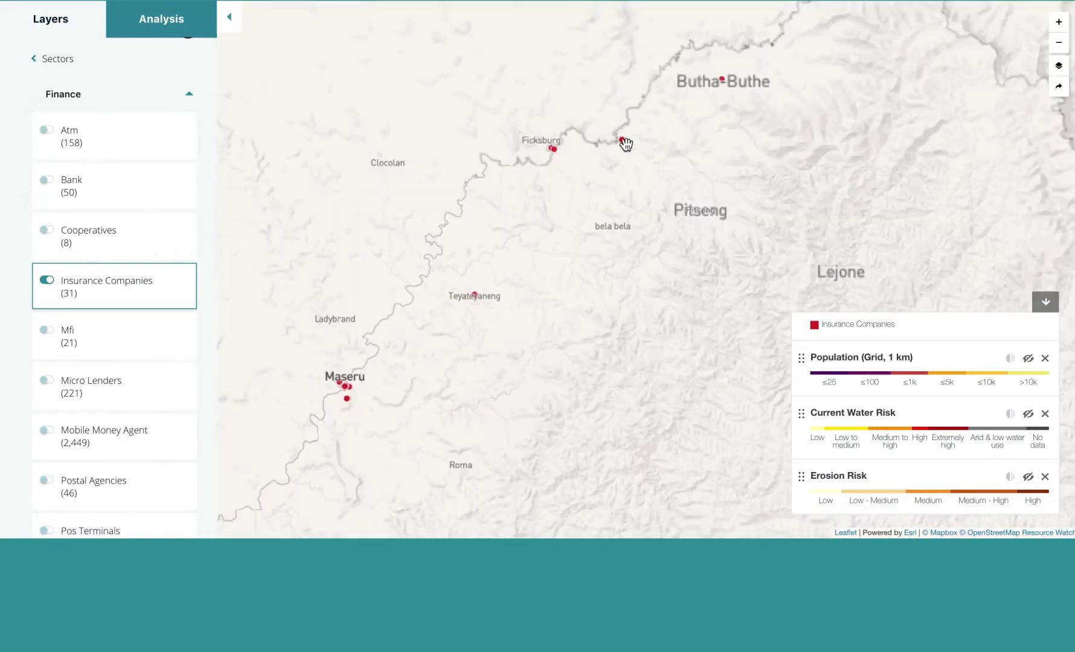